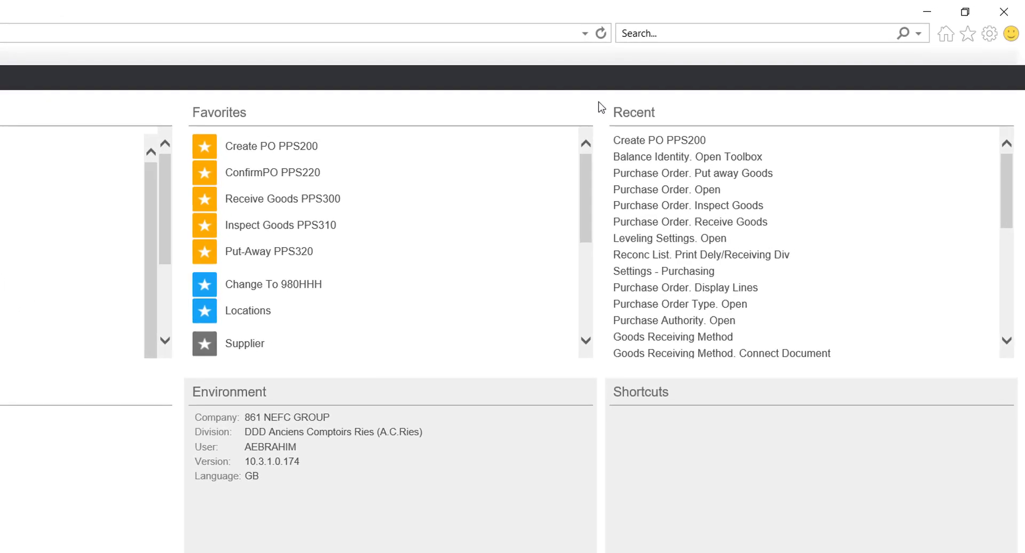
Step: Open the Balance Identity Toolbox program MWS060
{"action": "key", "text": "ctrl+r"}
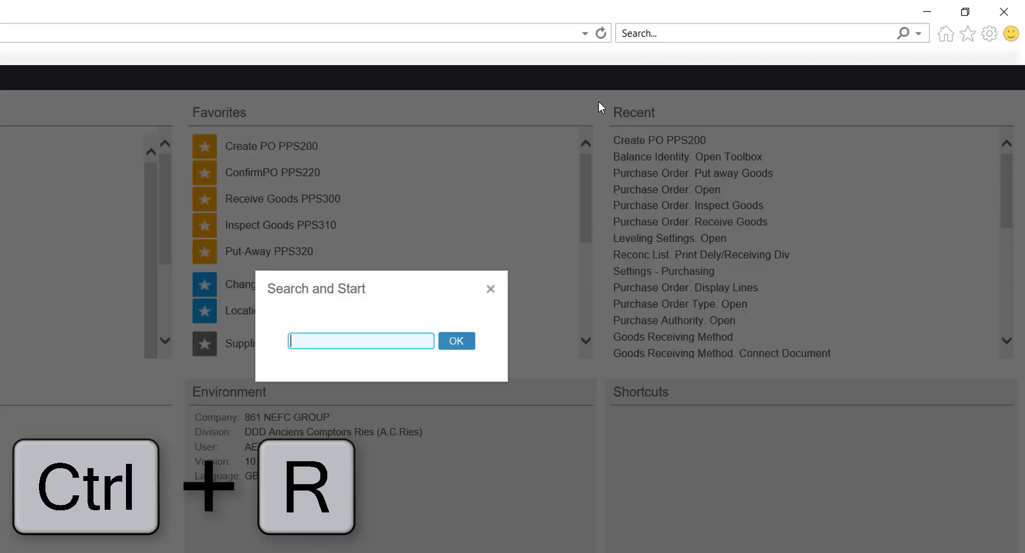
{"action": "type", "text": "MWS060"}
{"action": "key", "text": "Return"}
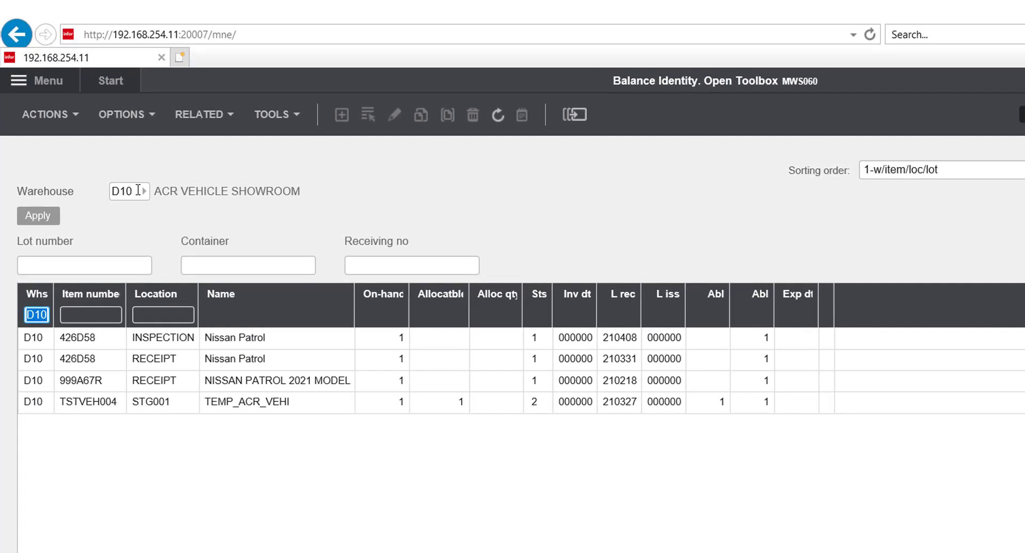
Step: Set the balance identity warehouse to D01 and apply it
{"action": "left_click", "coordinate": [138, 190]}
{"action": "key", "text": "BackSpace"}
{"action": "key", "text": "BackSpace"}
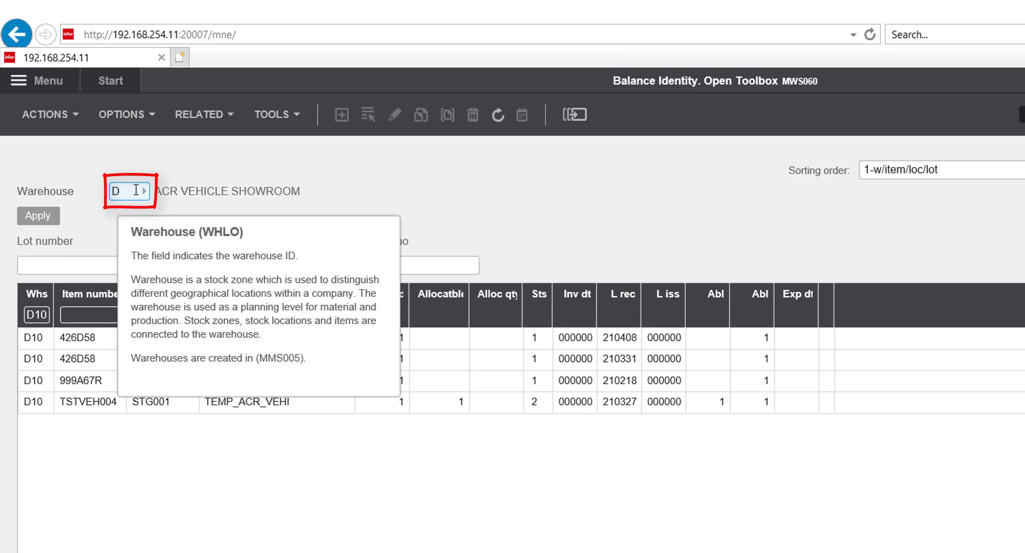
{"action": "type", "text": "01"}
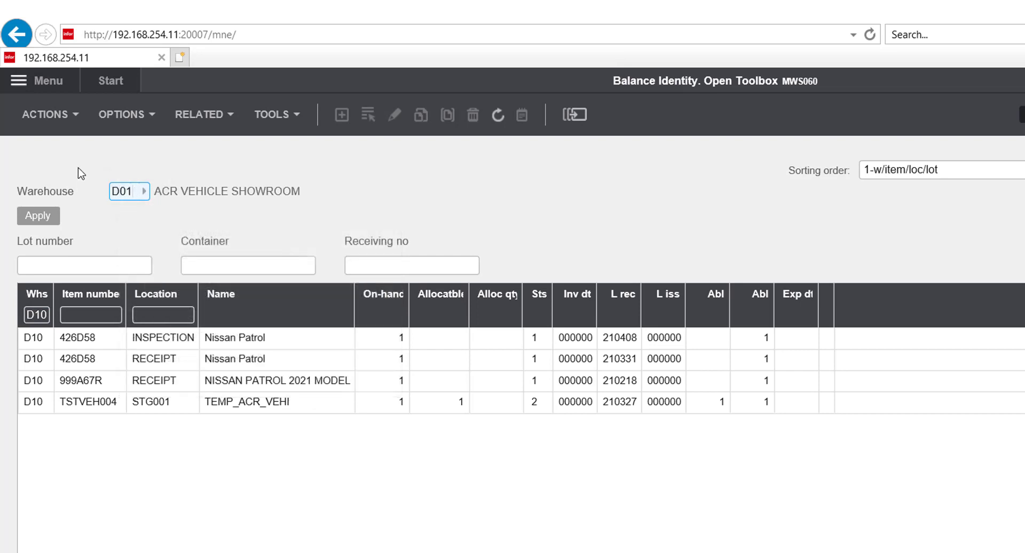
{"action": "left_click", "coordinate": [43, 218]}
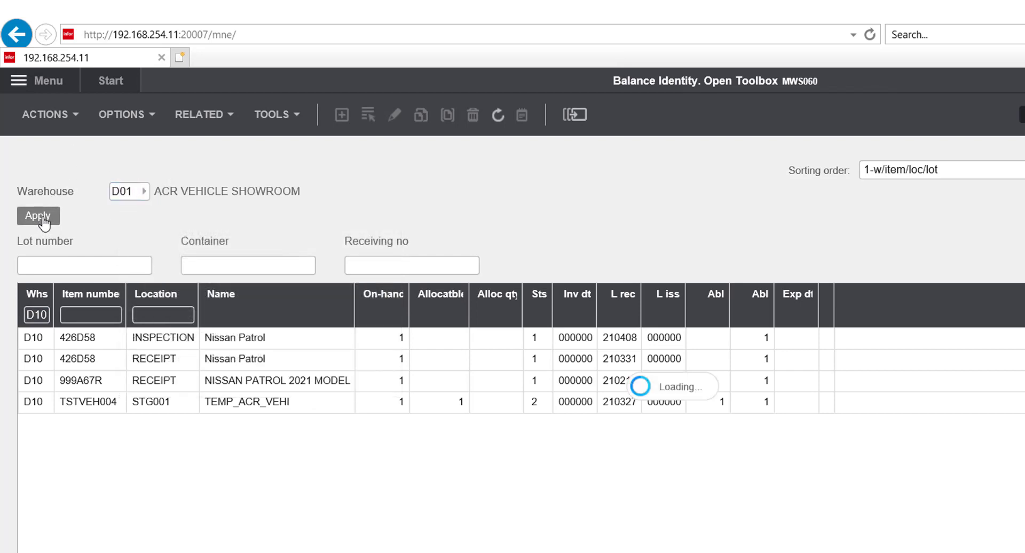
Step: Filter the balance list's warehouse column by D01 and select item 1R0749 at location A0106
{"action": "left_click", "coordinate": [39, 319]}
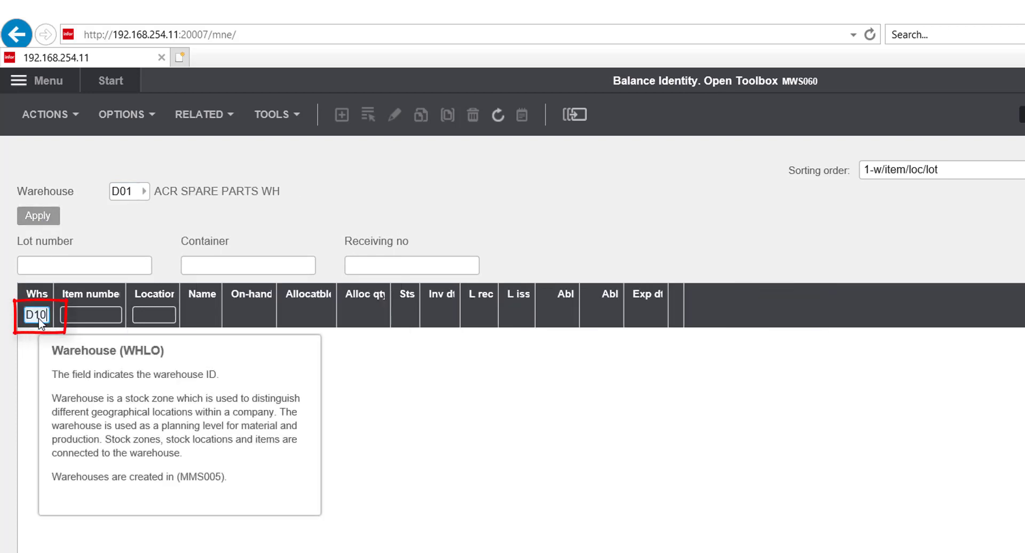
{"action": "key", "text": "BackSpace"}
{"action": "key", "text": "BackSpace"}
{"action": "type", "text": "01"}
{"action": "key", "text": "Return"}
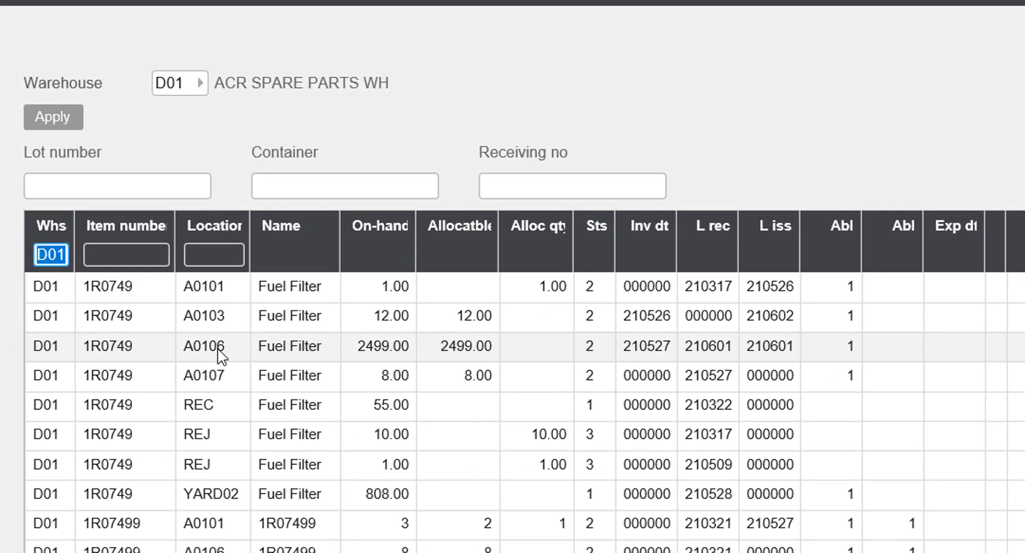
{"action": "left_click", "coordinate": [170, 369]}
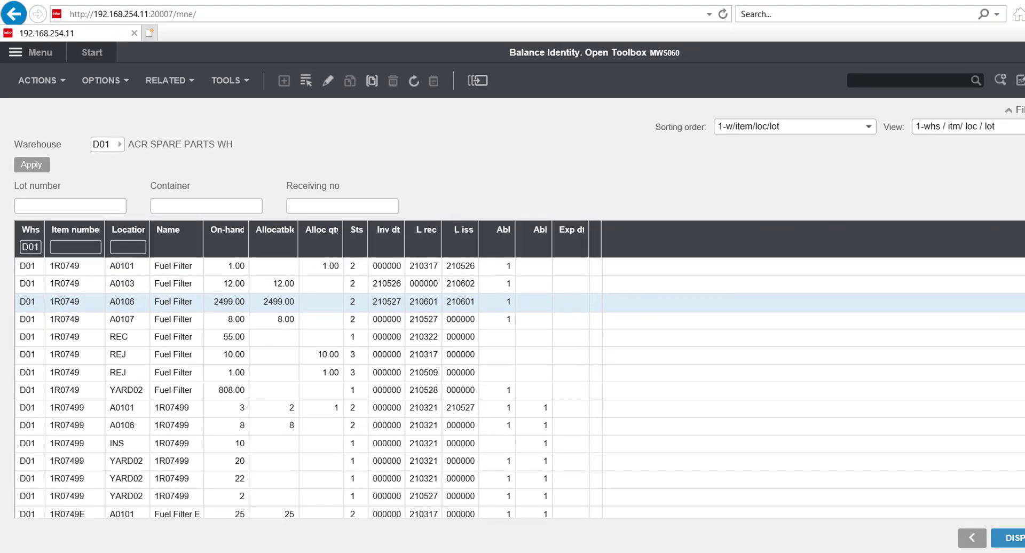
Step: Close the balance identity program and open the purchase order program PPS200
{"action": "left_click", "coordinate": [1013, 64]}
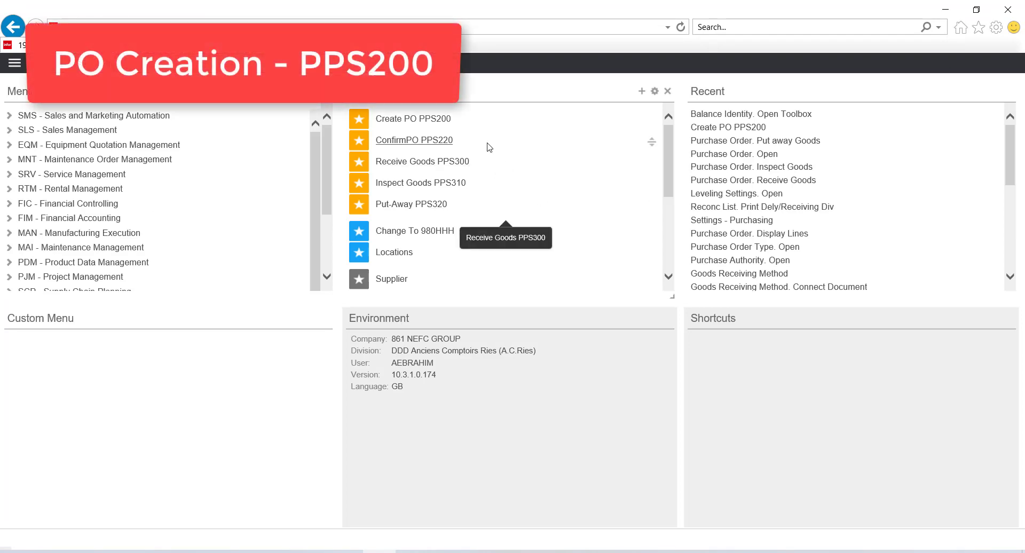
{"action": "key", "text": "ctrl+r"}
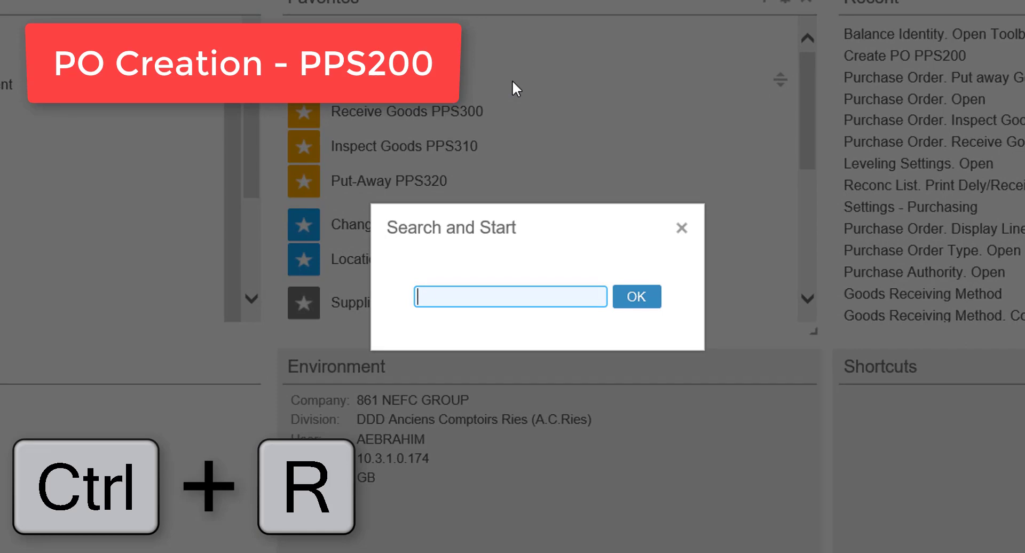
{"action": "type", "text": "PPS200"}
{"action": "key", "text": "Return"}
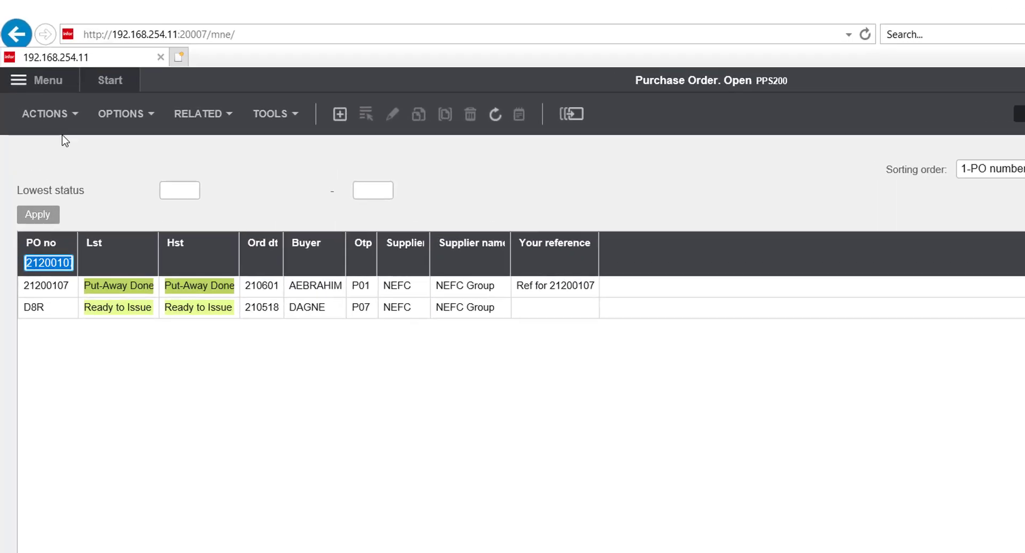
Step: Change the purchase order program's opening panel setting to A-Entry and save the settings
{"action": "left_click", "coordinate": [67, 114]}
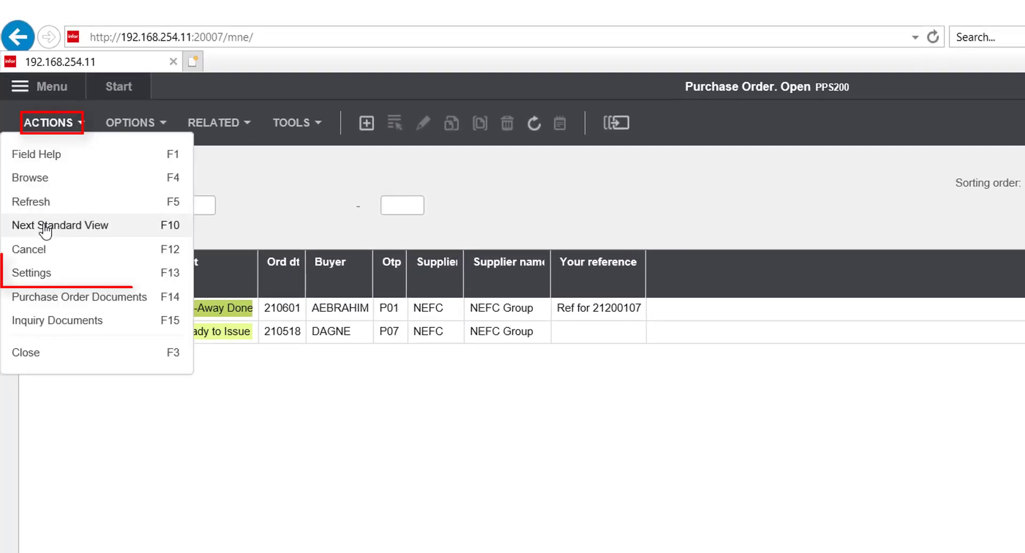
{"action": "left_click", "coordinate": [48, 273]}
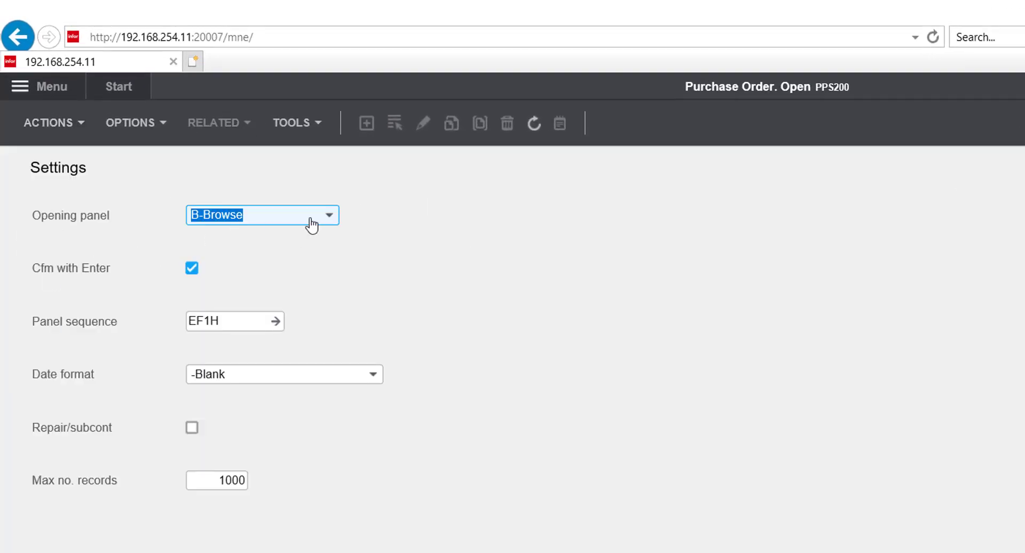
{"action": "left_click", "coordinate": [329, 217]}
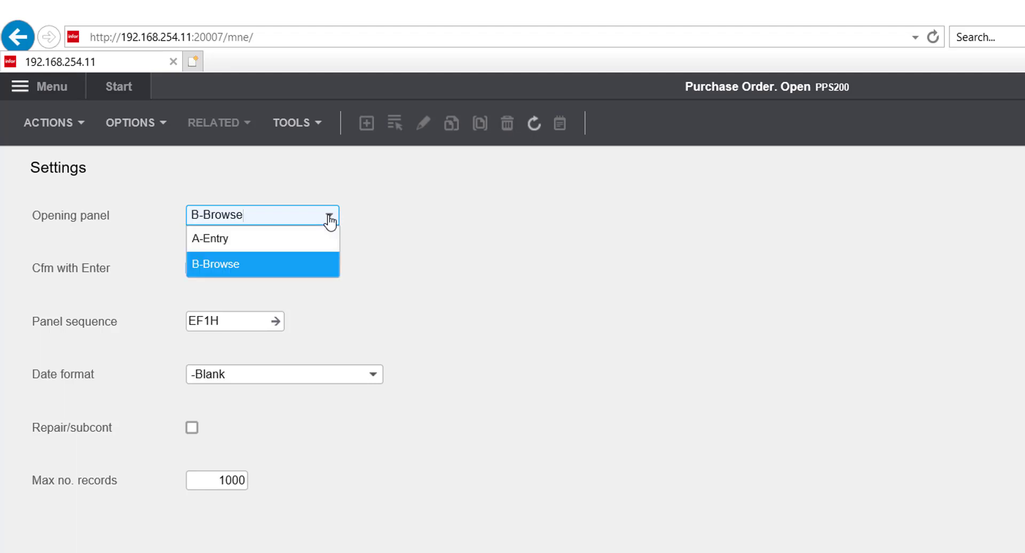
{"action": "left_click", "coordinate": [315, 245]}
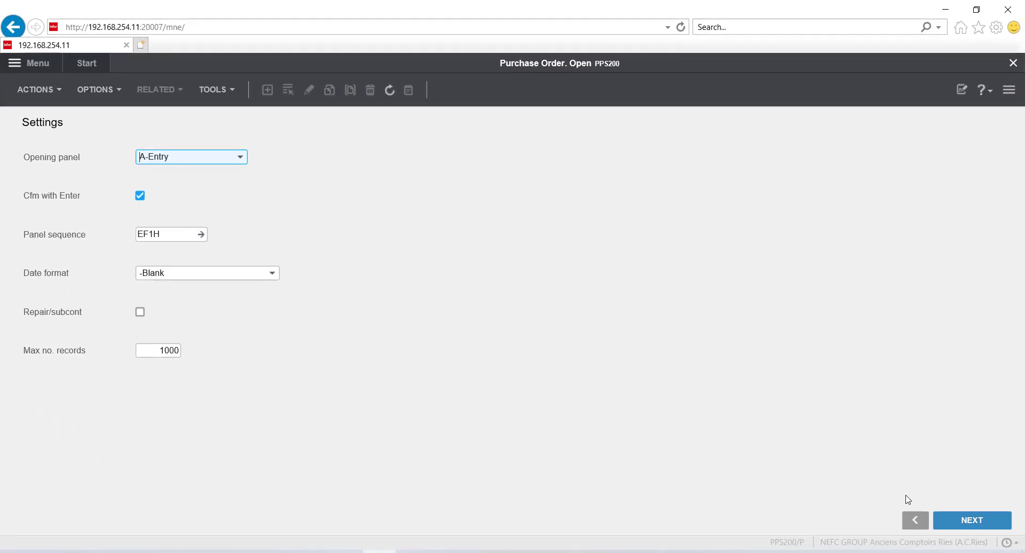
{"action": "left_click", "coordinate": [953, 525]}
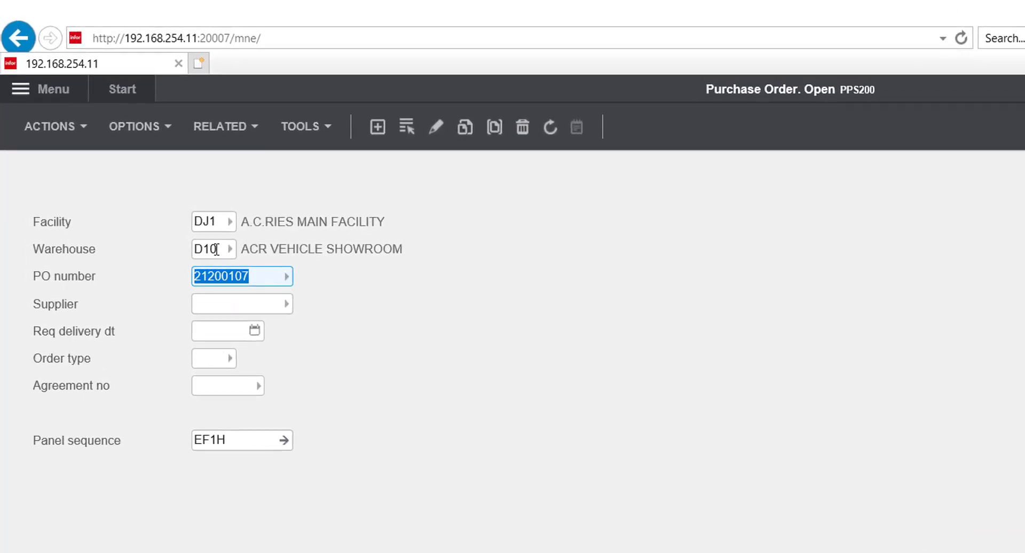
Step: Set the purchase order's warehouse to D01 and clear the PO number
{"action": "left_click", "coordinate": [216, 249]}
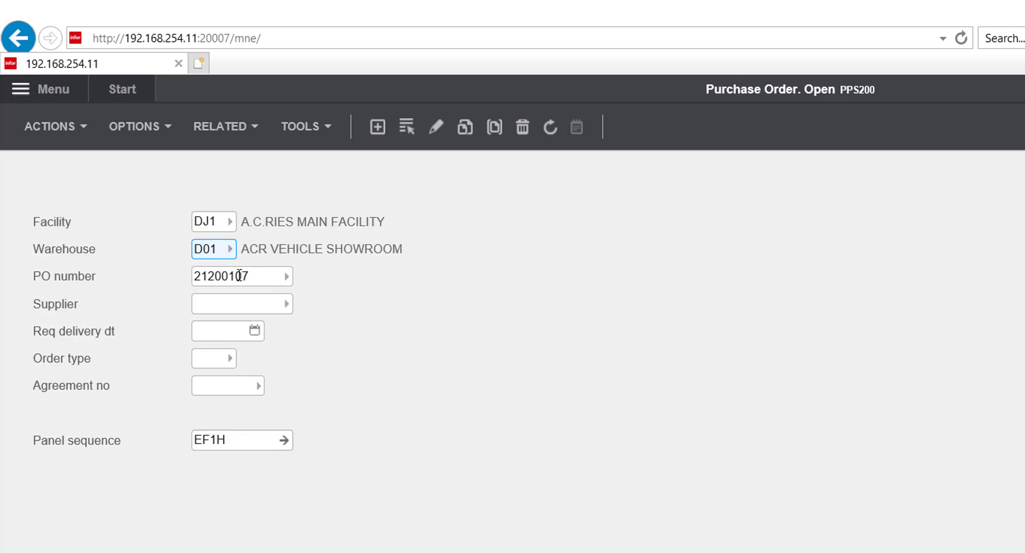
{"action": "key", "text": "Tab"}
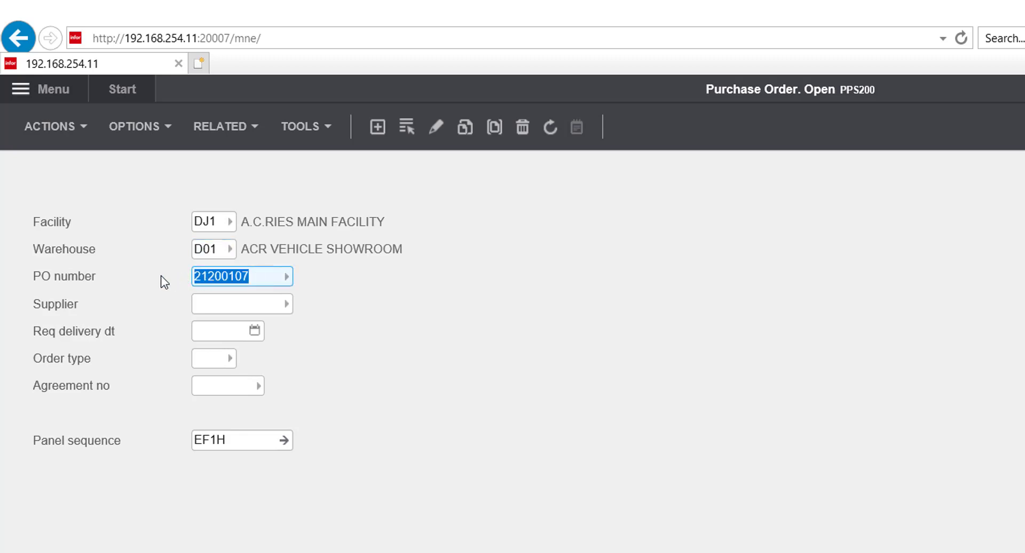
{"action": "key", "text": "F1"}
{"action": "key", "text": "BackSpace"}
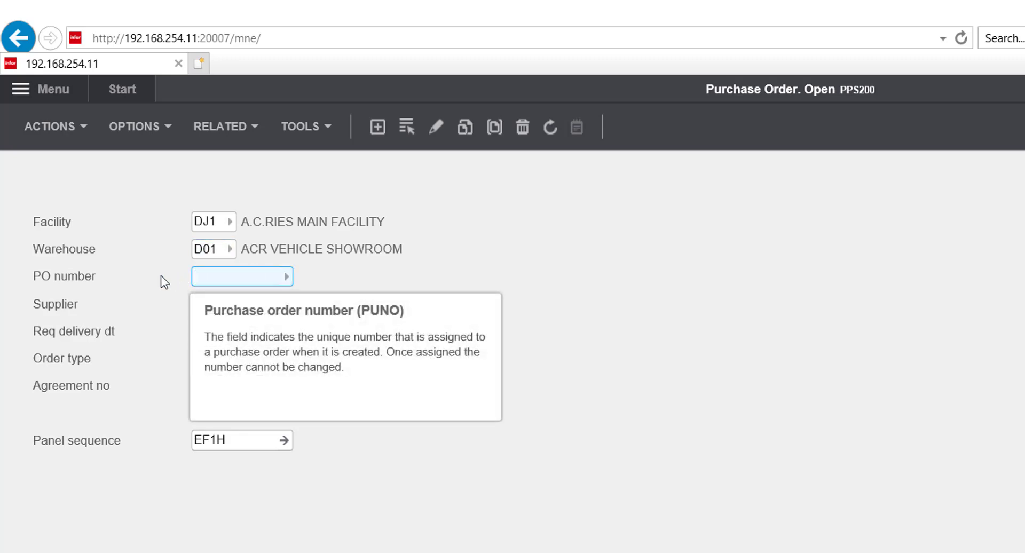
Step: Enter supplier NEFC, today's date 210602 as requested delivery date, and order type P01 for the purchase order
{"action": "left_click", "coordinate": [219, 309]}
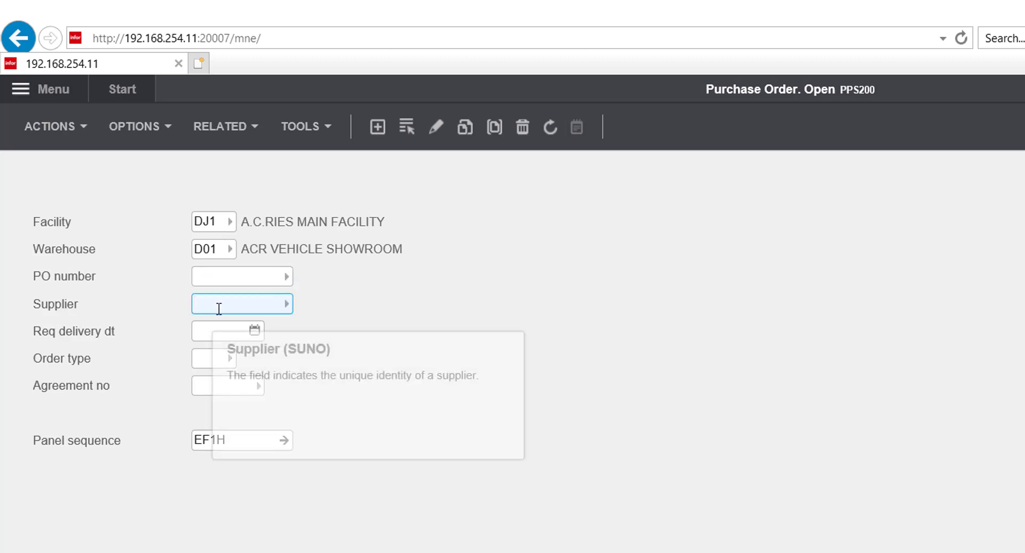
{"action": "type", "text": "NEFC"}
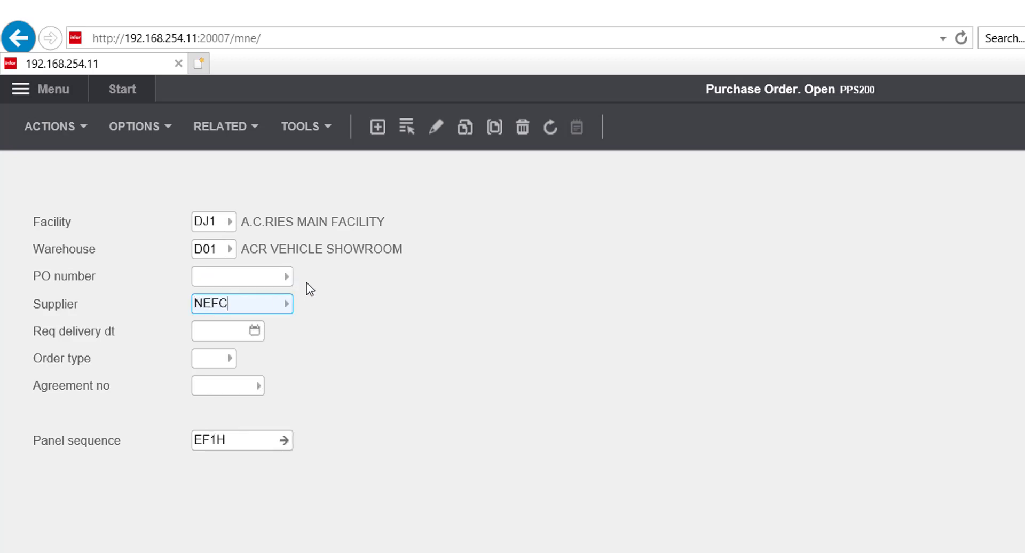
{"action": "left_click", "coordinate": [255, 332]}
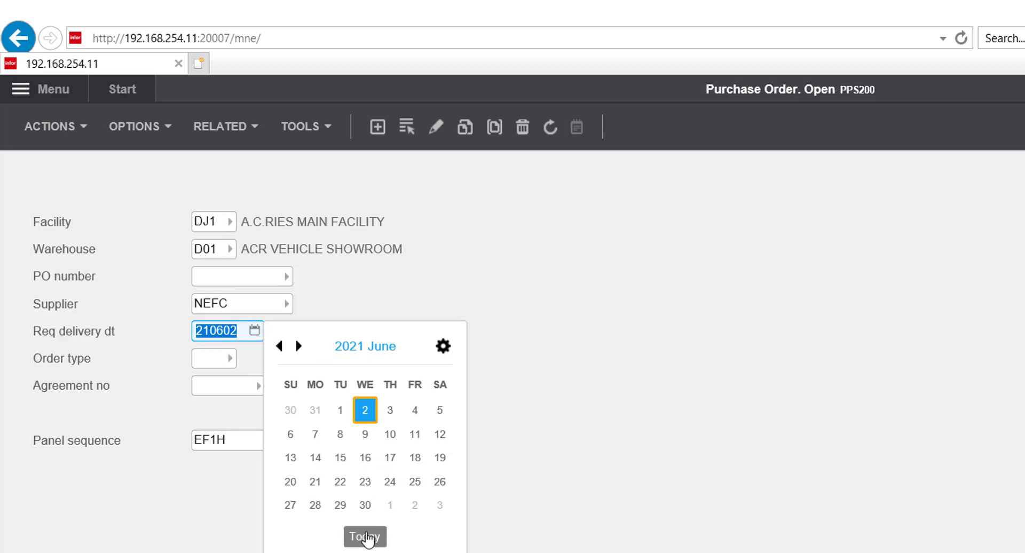
{"action": "left_click", "coordinate": [367, 538]}
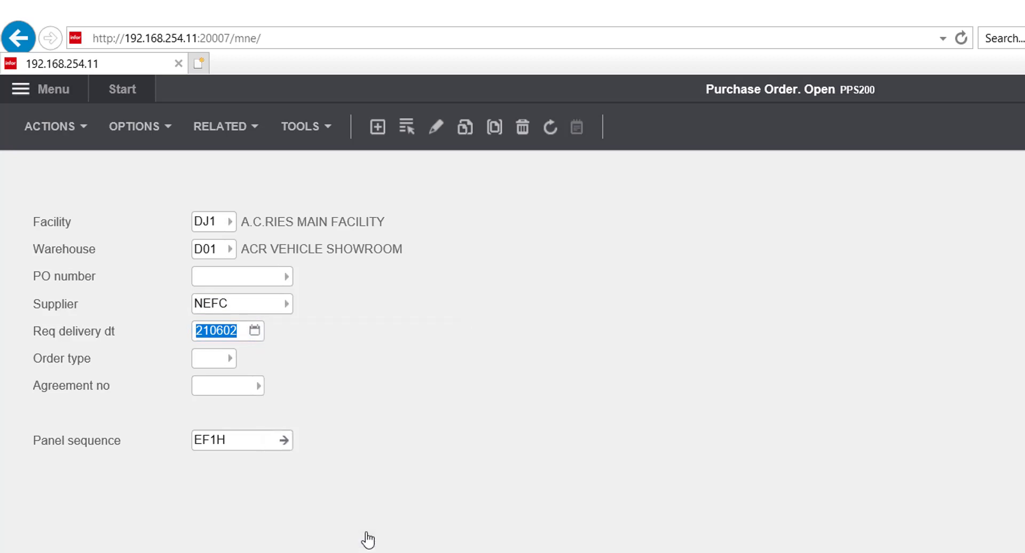
{"action": "left_click", "coordinate": [213, 359]}
{"action": "type", "text": "P"}
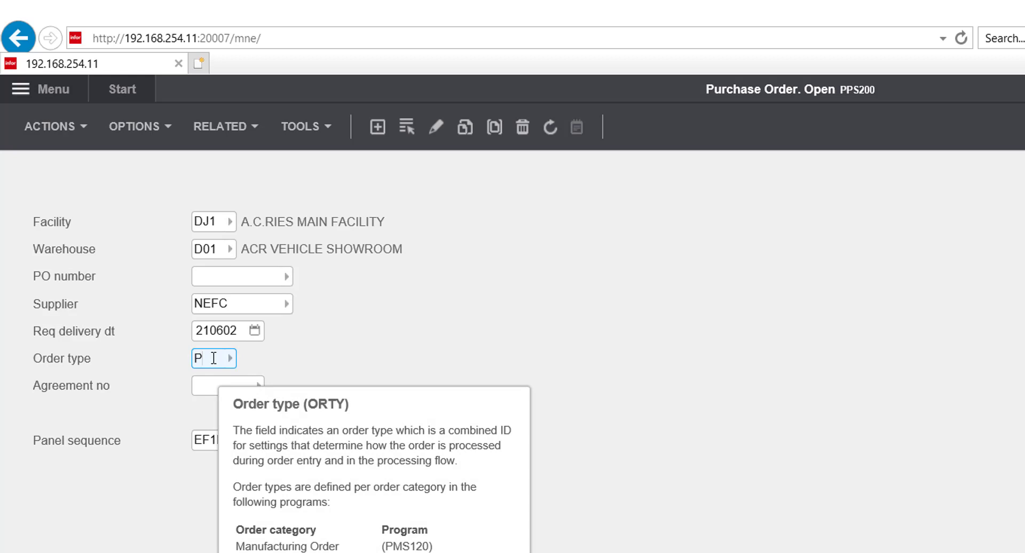
{"action": "type", "text": "01"}
{"action": "left_click", "coordinate": [166, 198]}
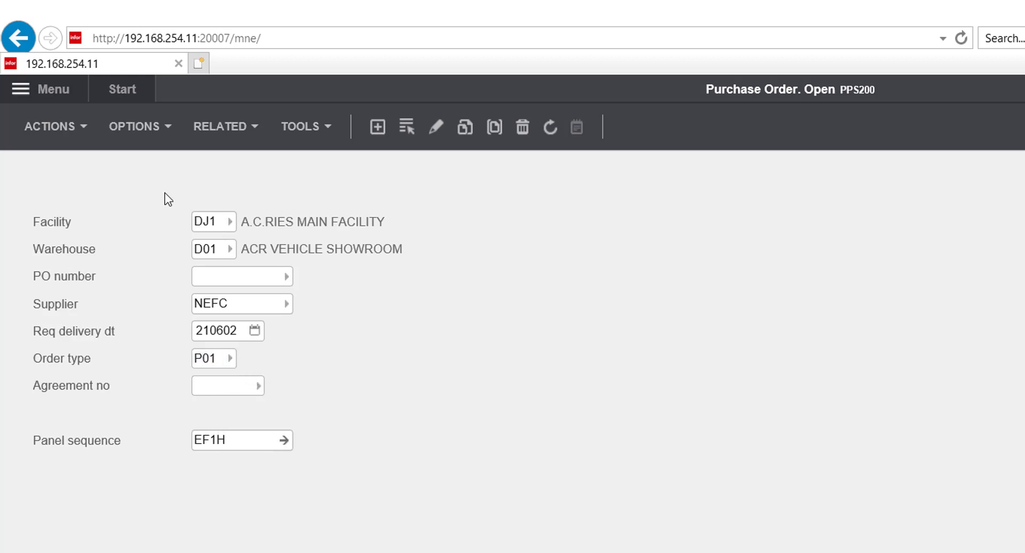
Step: Create the purchase order from the entered header data and acknowledge the confirmation
{"action": "left_click", "coordinate": [155, 132]}
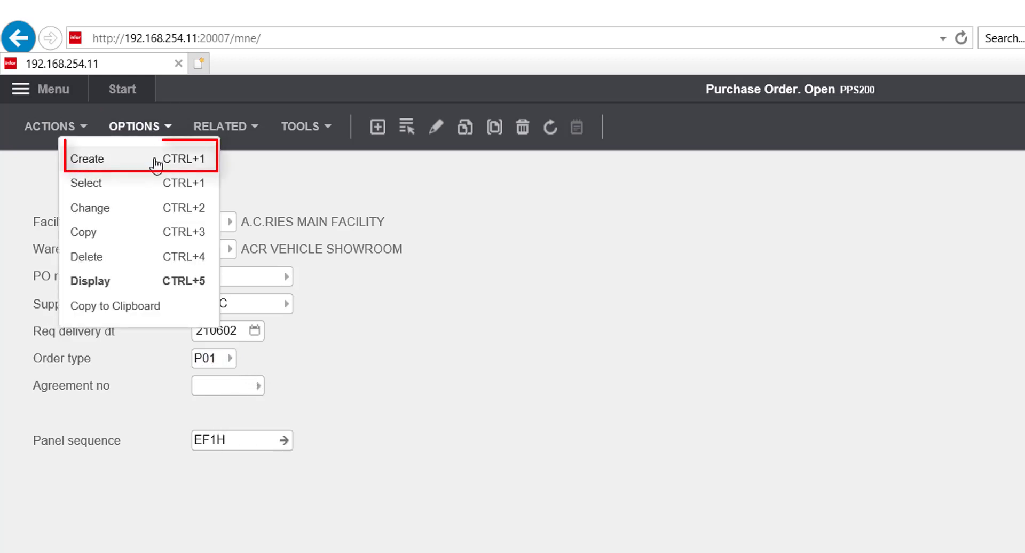
{"action": "left_click", "coordinate": [155, 161]}
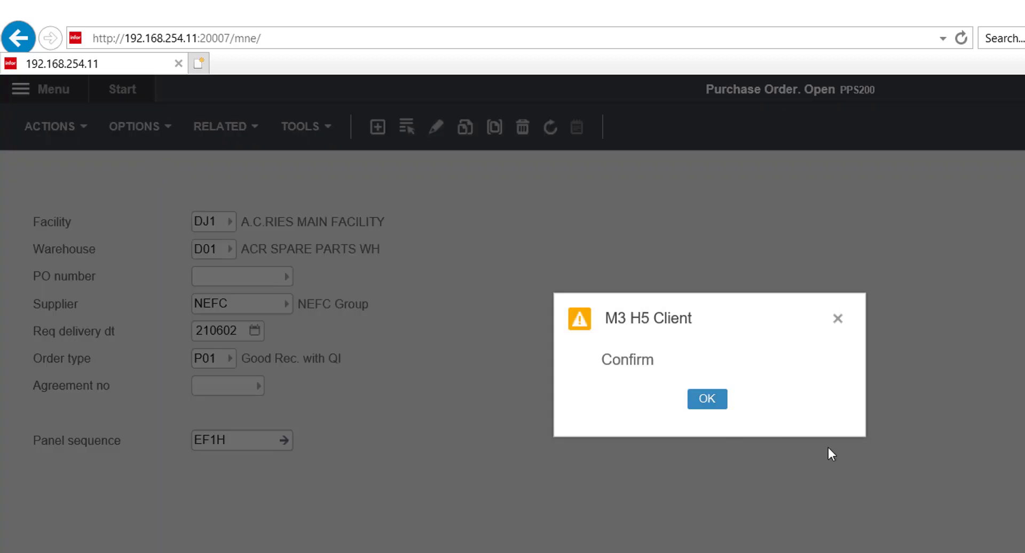
{"action": "left_click", "coordinate": [706, 399]}
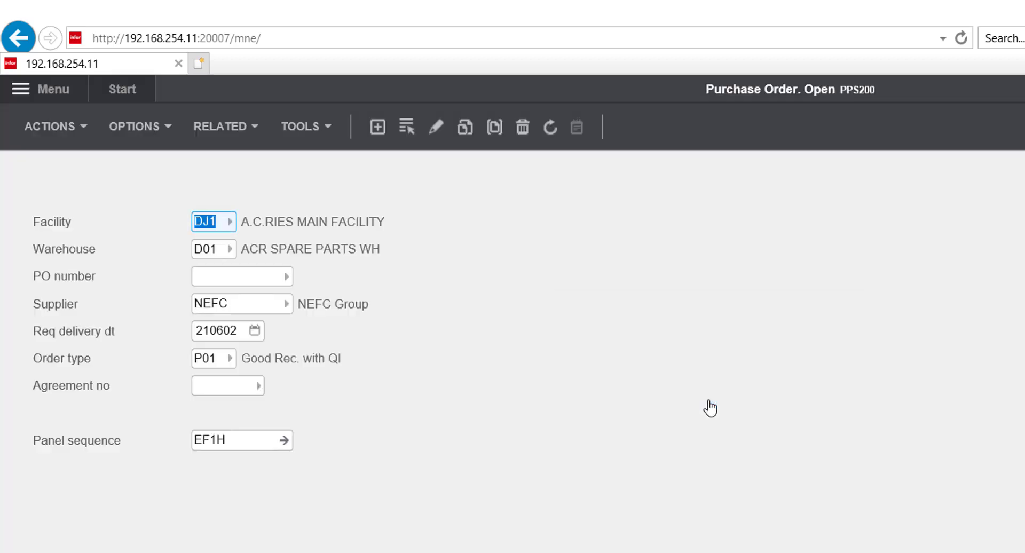
{"action": "left_click", "coordinate": [377, 130]}
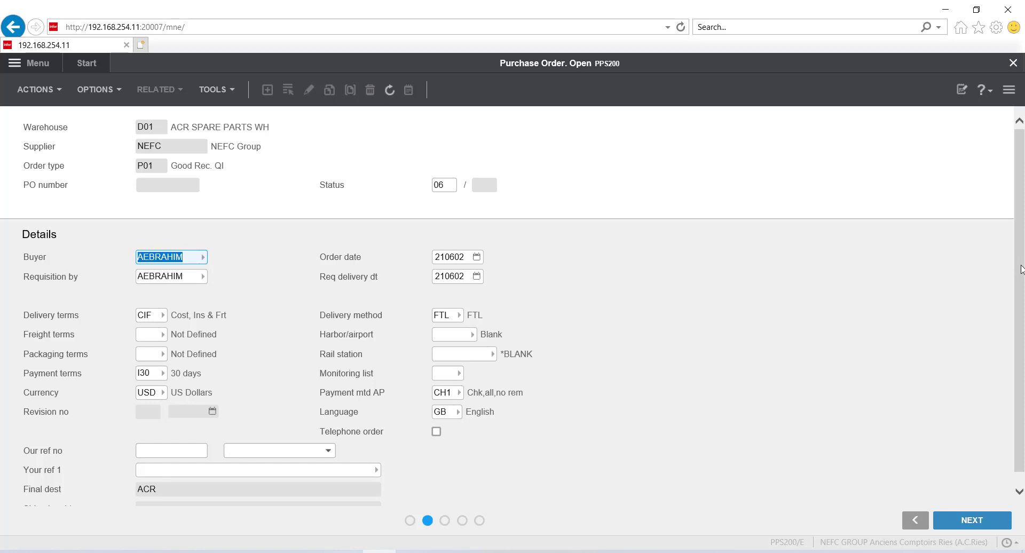
Step: Accept the default values on the order header detail panels and continue to line entry
{"action": "scroll", "coordinate": [1020, 268], "scroll_direction": "down", "scroll_amount": 1}
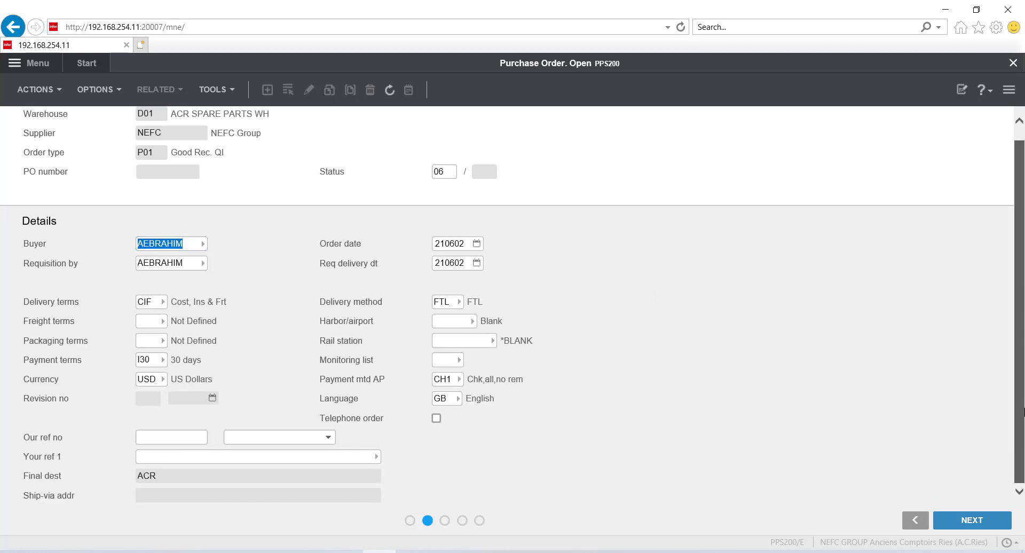
{"action": "left_click", "coordinate": [967, 523]}
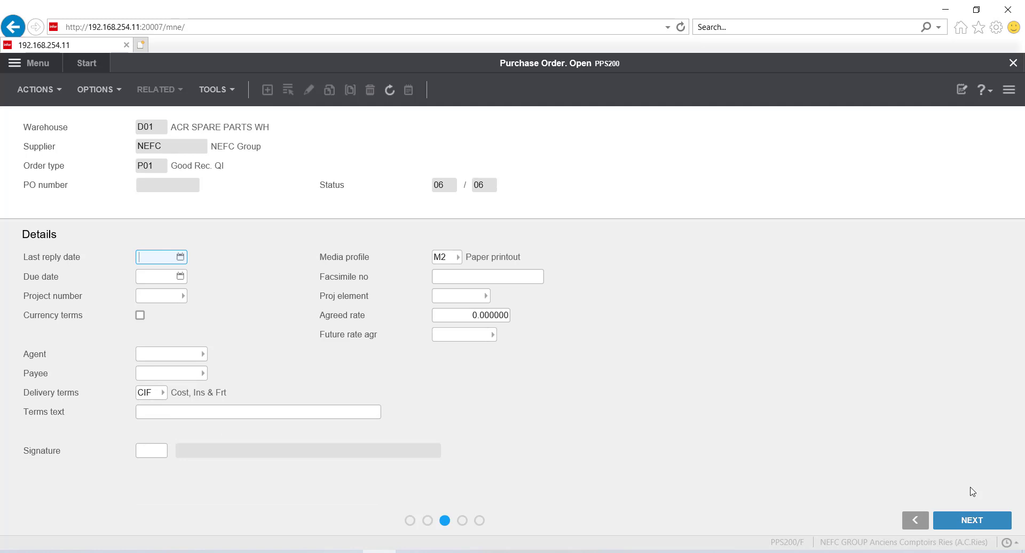
{"action": "left_click", "coordinate": [967, 523]}
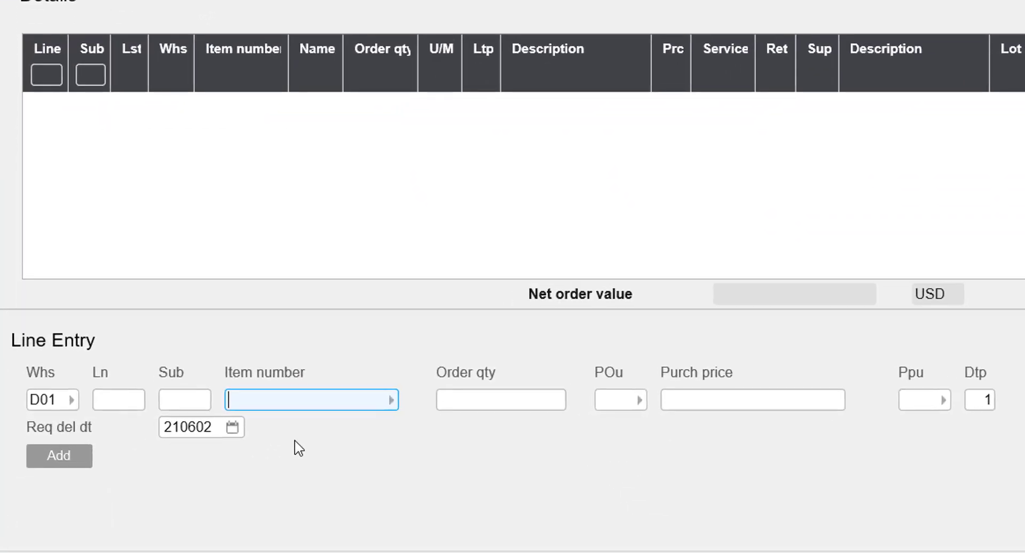
Step: Add an order line for item 1R0749 with order quantity 201 and purchase price 50
{"action": "type", "text": "1R0749"}
{"action": "left_click", "coordinate": [466, 400]}
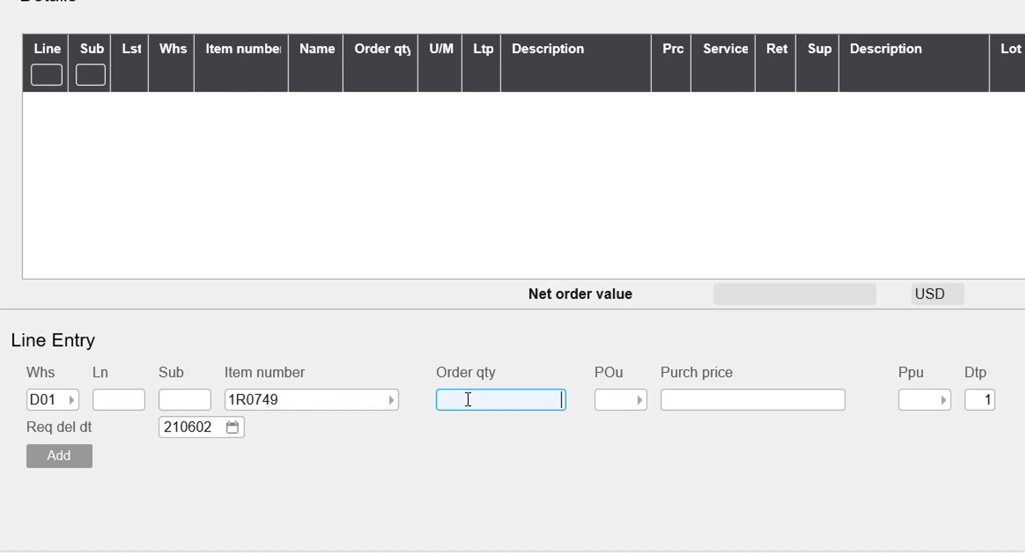
{"action": "type", "text": "201"}
{"action": "left_click", "coordinate": [686, 400]}
{"action": "type", "text": "5"}
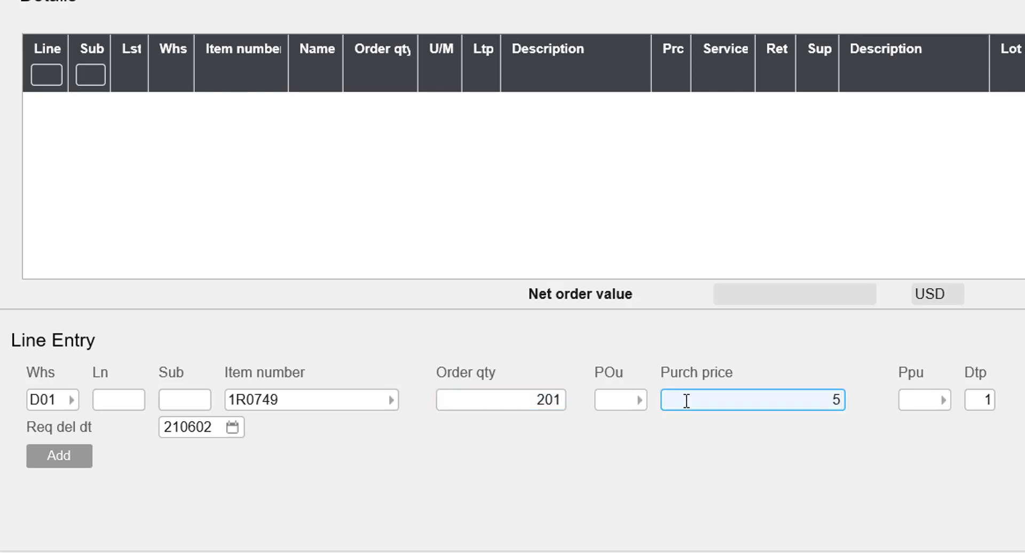
{"action": "type", "text": "0"}
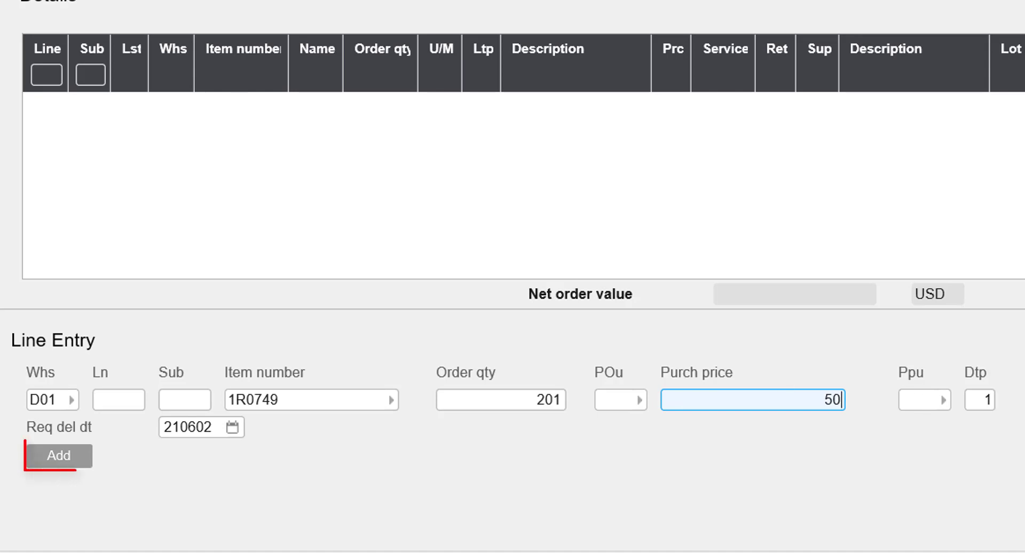
{"action": "left_click", "coordinate": [63, 462]}
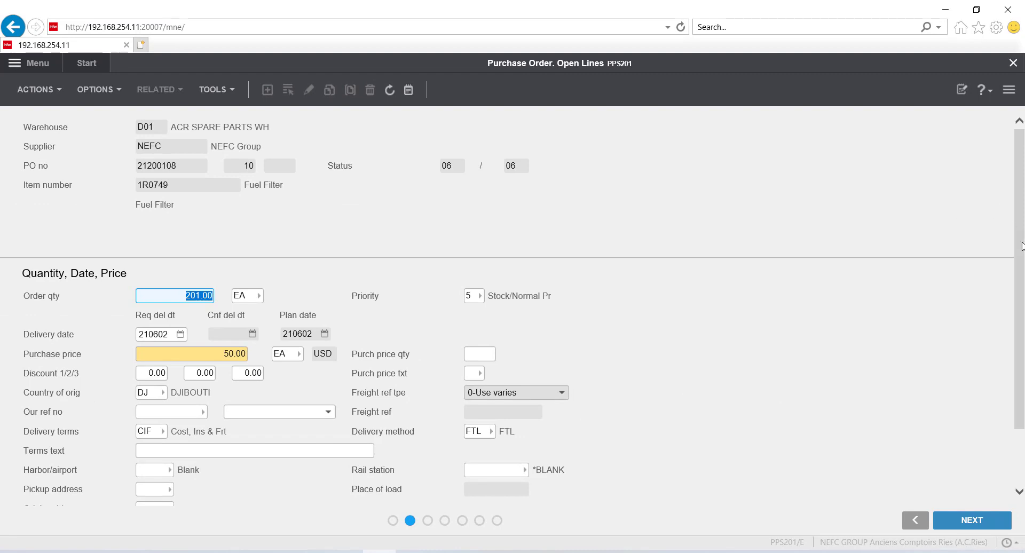
Step: Accept the default quantity, date, price, reference and goods receiving details of the new order line
{"action": "left_click_drag", "start_coordinate": [1022, 246], "coordinate": [1024, 330]}
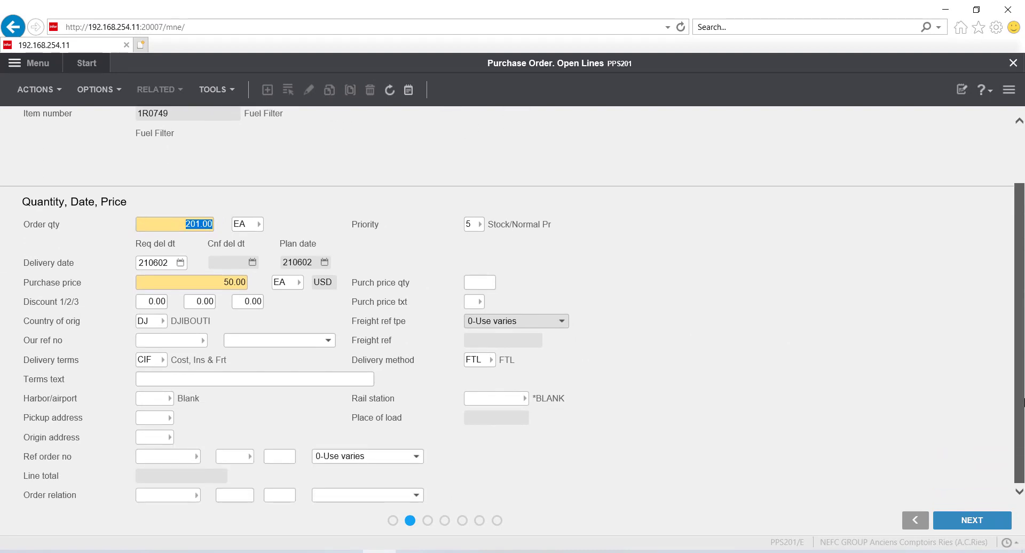
{"action": "left_click_drag", "start_coordinate": [1024, 403], "coordinate": [1024, 404]}
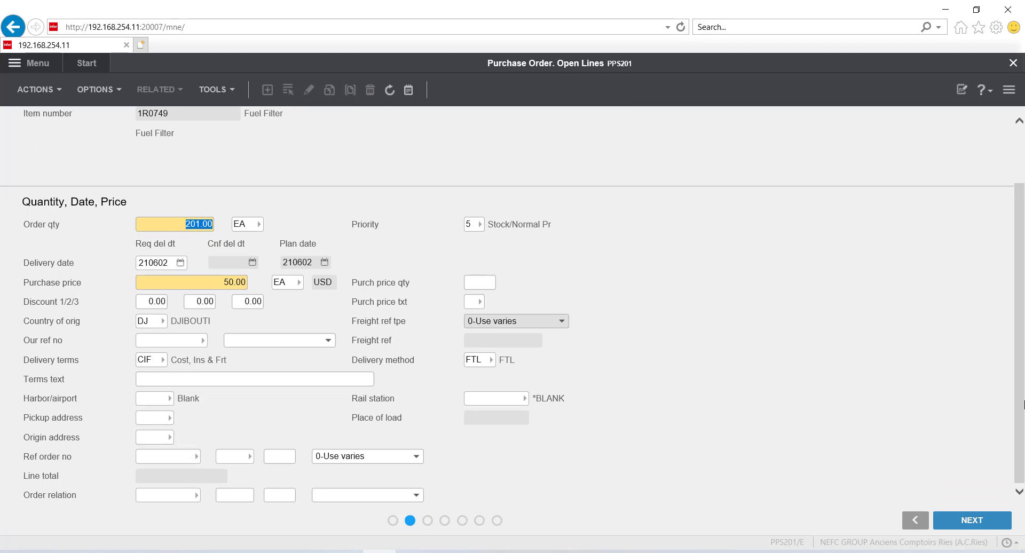
{"action": "left_click", "coordinate": [959, 520]}
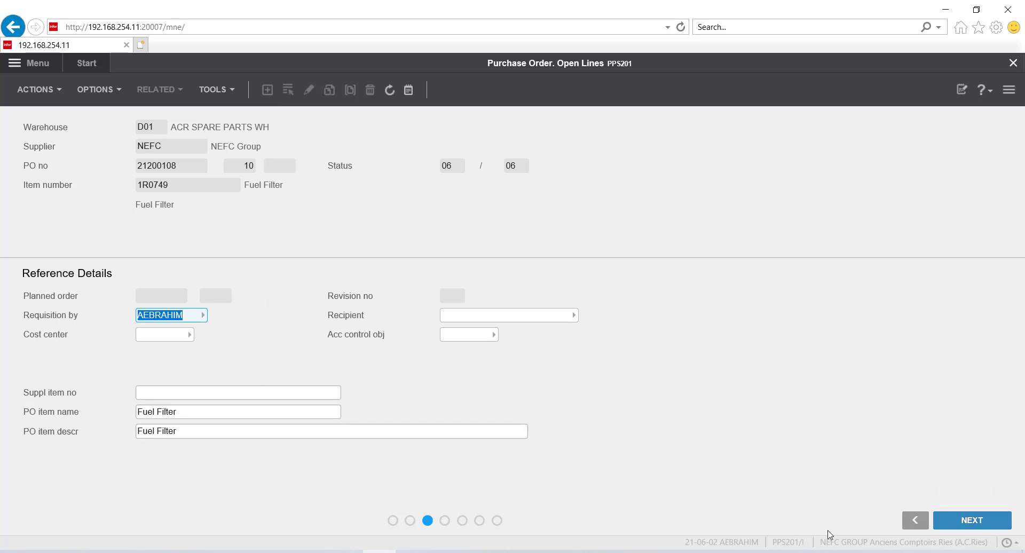
{"action": "left_click", "coordinate": [970, 522]}
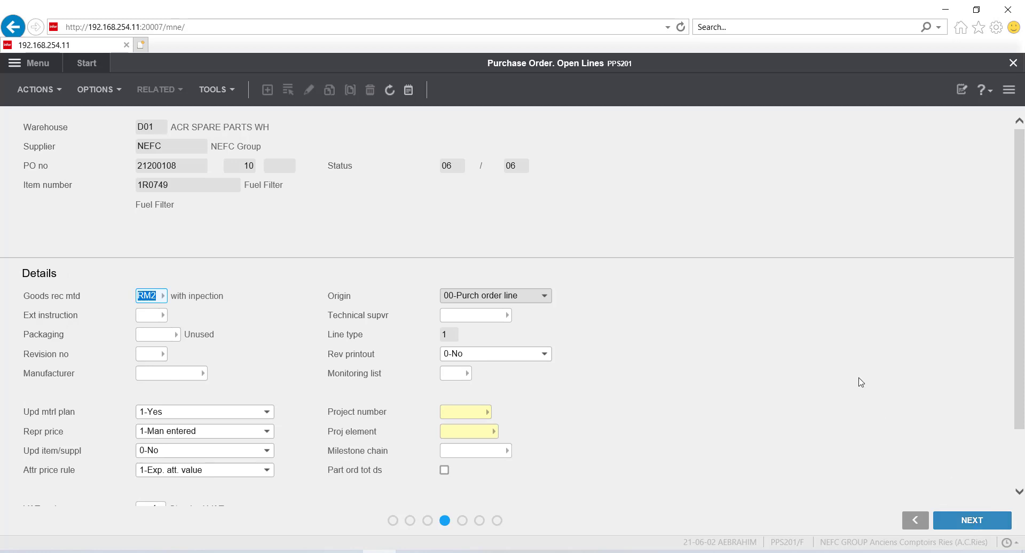
{"action": "mouse_move", "coordinate": [1020, 362]}
{"action": "left_mouse_down"}
{"action": "mouse_move", "coordinate": [1020, 378]}
{"action": "mouse_move", "coordinate": [1022, 364]}
{"action": "left_mouse_up"}
{"action": "left_click", "coordinate": [965, 526]}
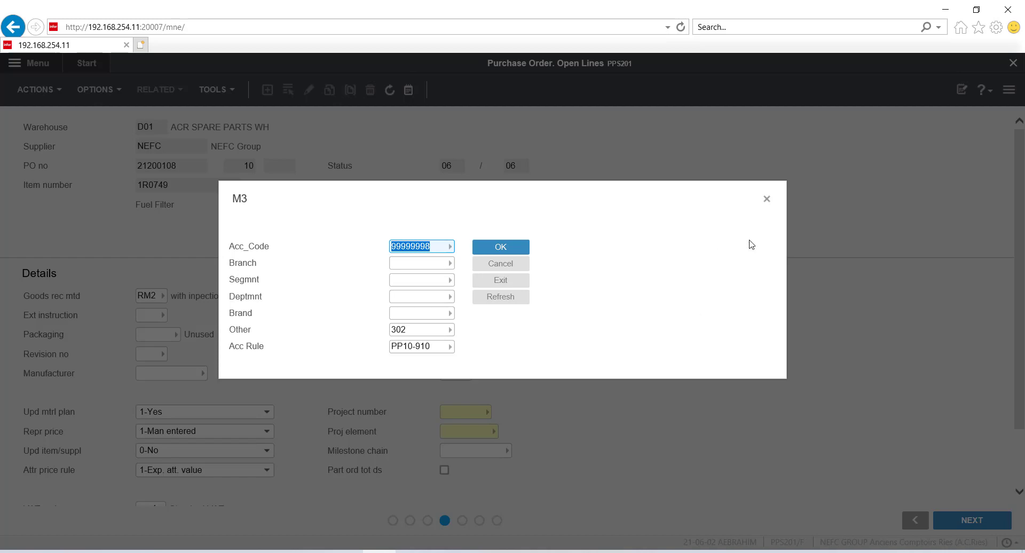
Step: Dismiss the accounting dialog unchanged and continue past the line details and the blank text entry
{"action": "left_click", "coordinate": [767, 199]}
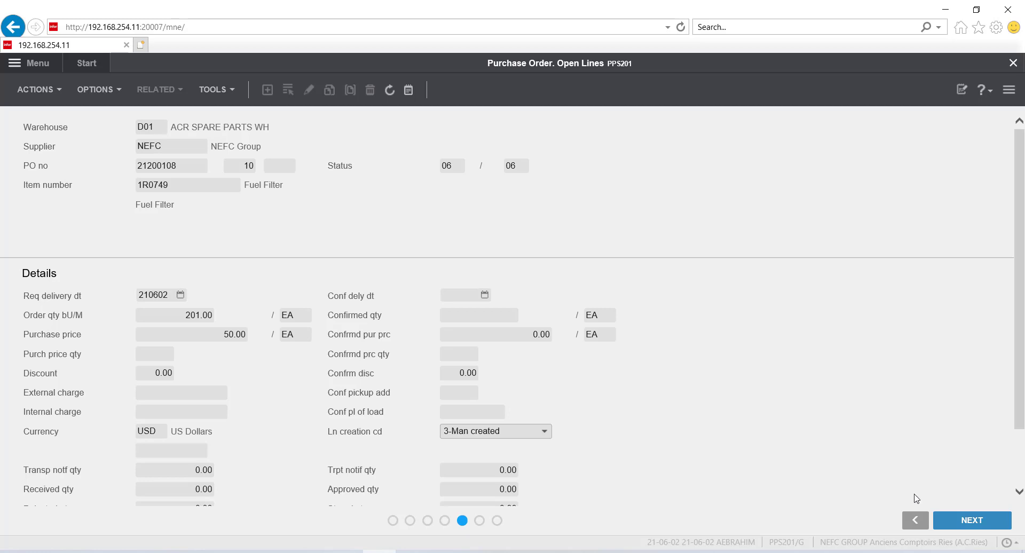
{"action": "left_click", "coordinate": [955, 523]}
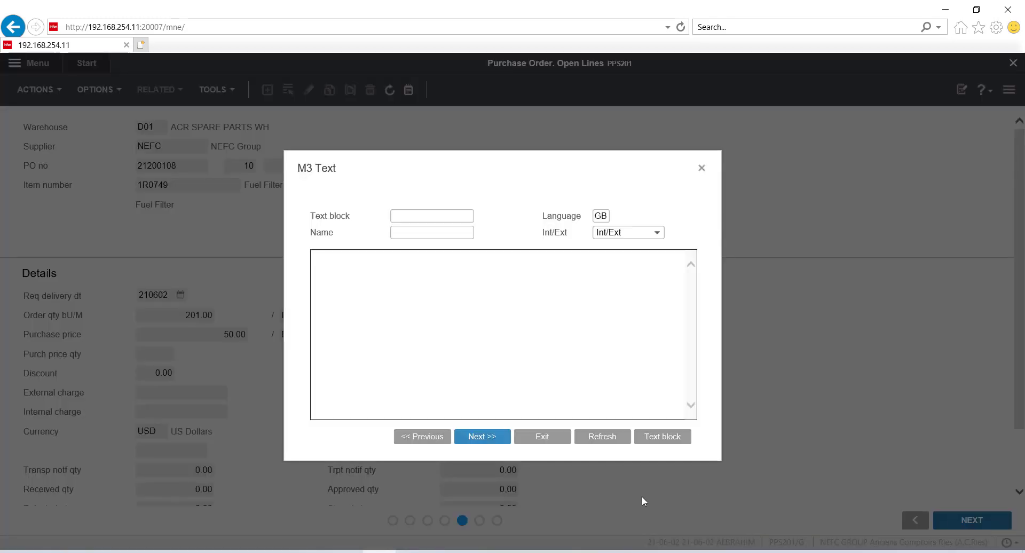
{"action": "left_click", "coordinate": [484, 439]}
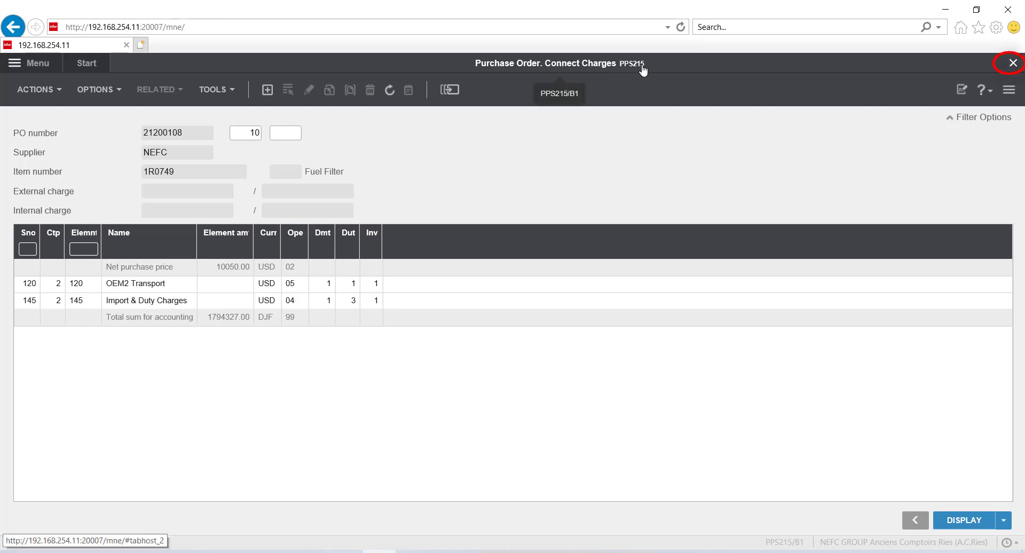
Step: Close the connected charges, the order lines and the order statistics to return to the start page
{"action": "left_click", "coordinate": [1012, 63]}
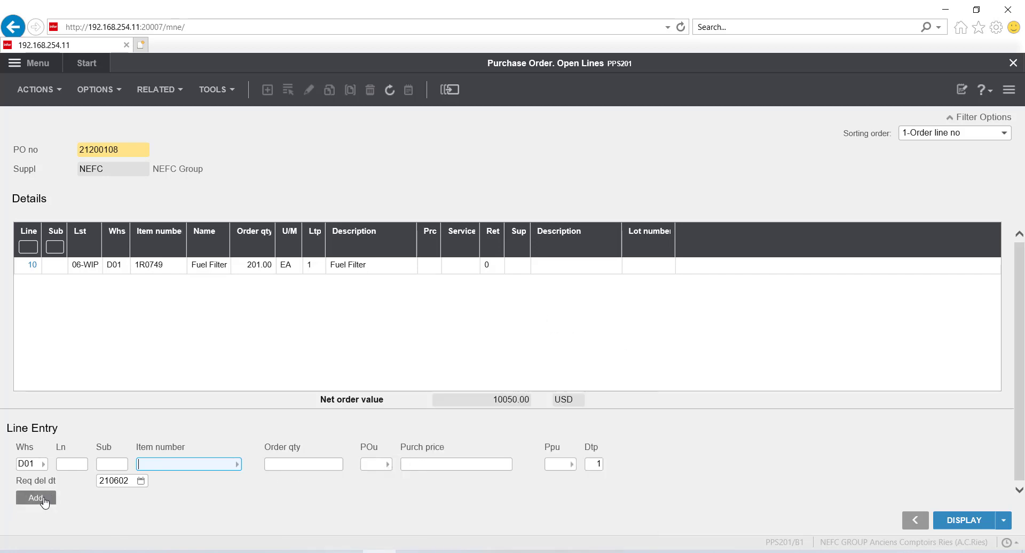
{"action": "left_click", "coordinate": [1013, 63]}
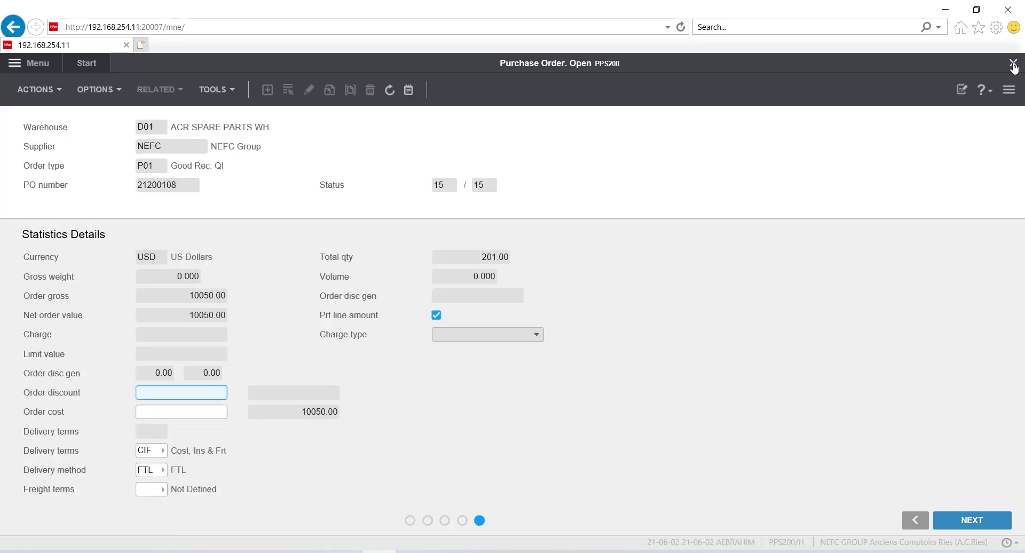
{"action": "left_click", "coordinate": [1013, 64]}
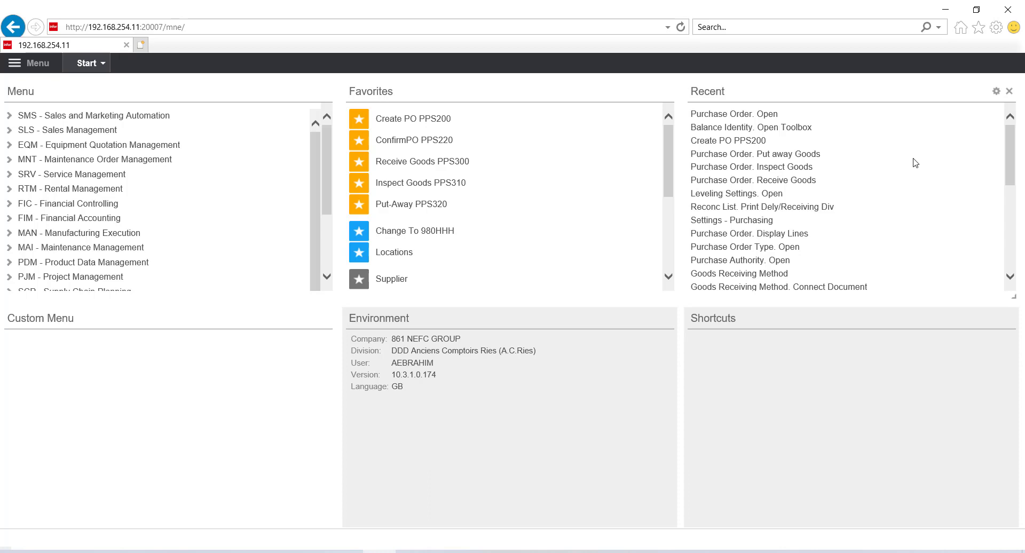
Step: Reopen Create PO PPS200 and copy the PO number of the new purchase order
{"action": "left_click", "coordinate": [417, 120]}
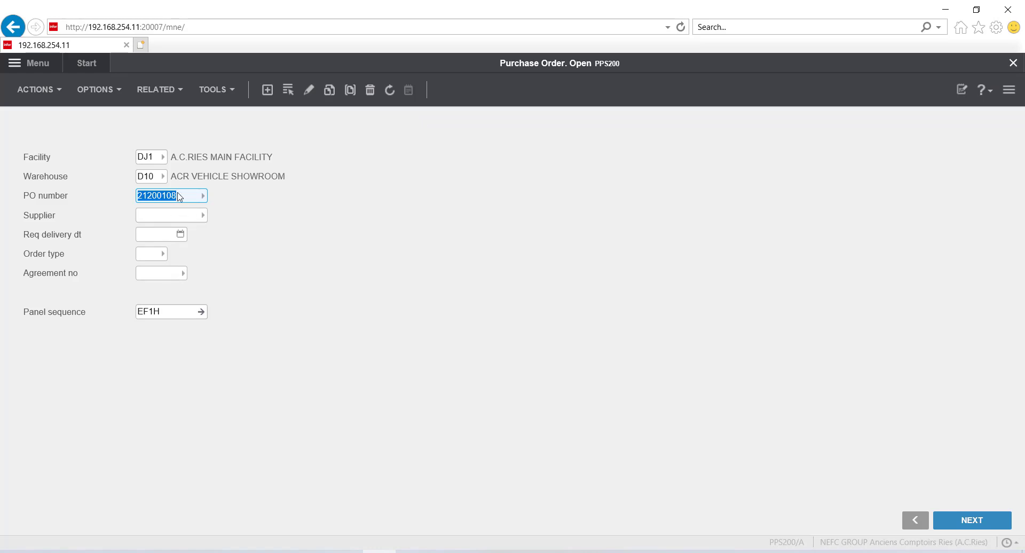
{"action": "right_click", "coordinate": [177, 192]}
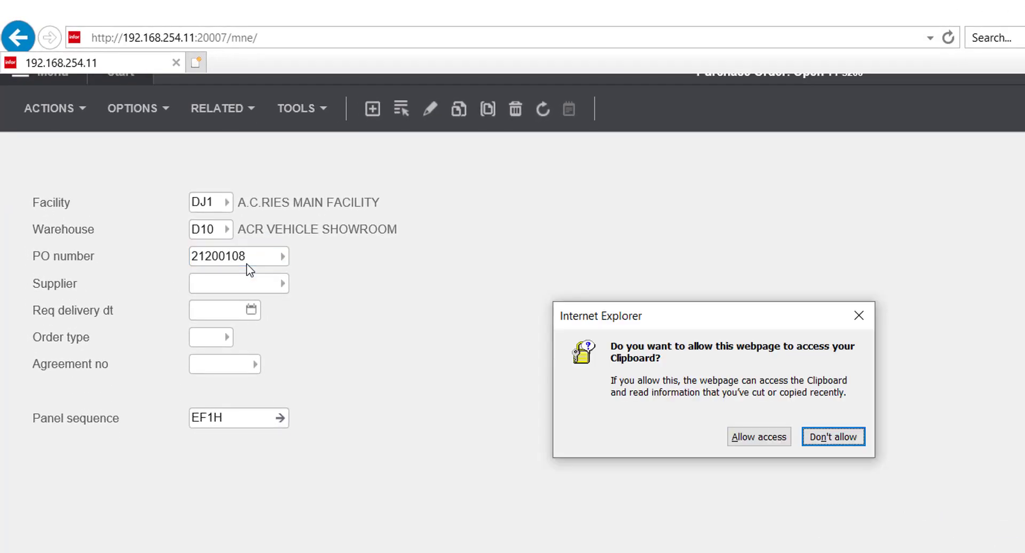
{"action": "key", "text": "Return"}
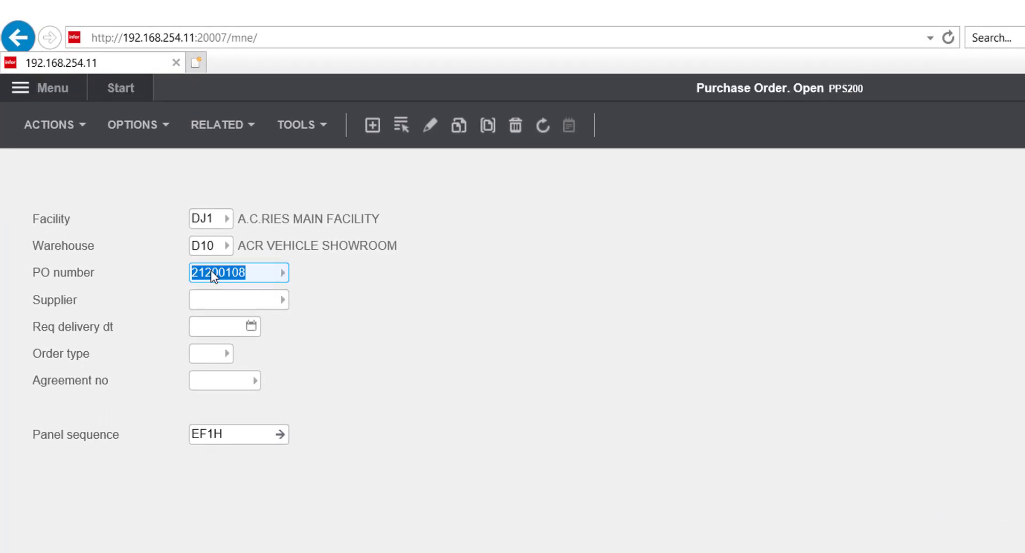
{"action": "right_click", "coordinate": [210, 270]}
{"action": "left_click", "coordinate": [246, 347]}
Step: Set the PPS200 opening panel to B-Browse and check the new purchase order's status in the order list
{"action": "left_click", "coordinate": [58, 128]}
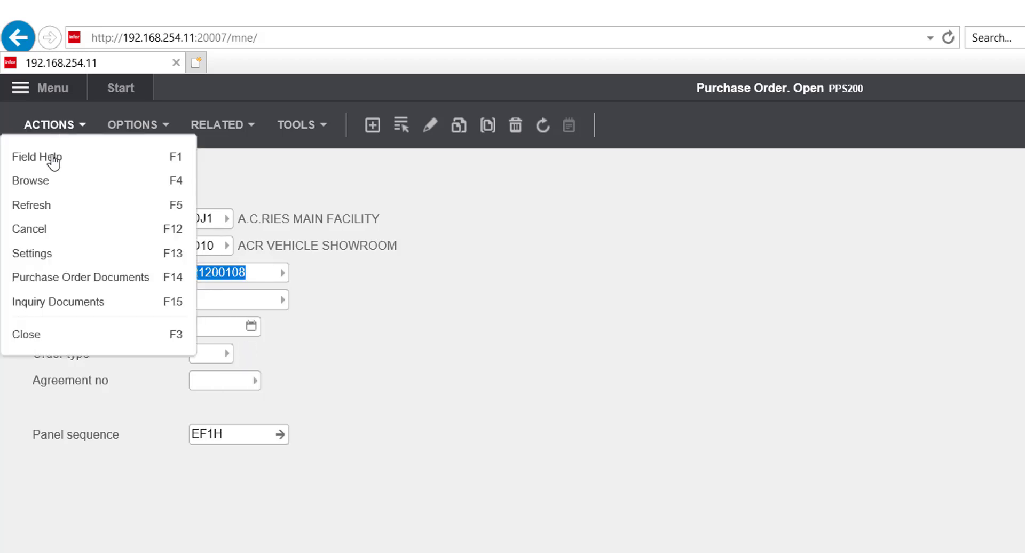
{"action": "left_click", "coordinate": [42, 255]}
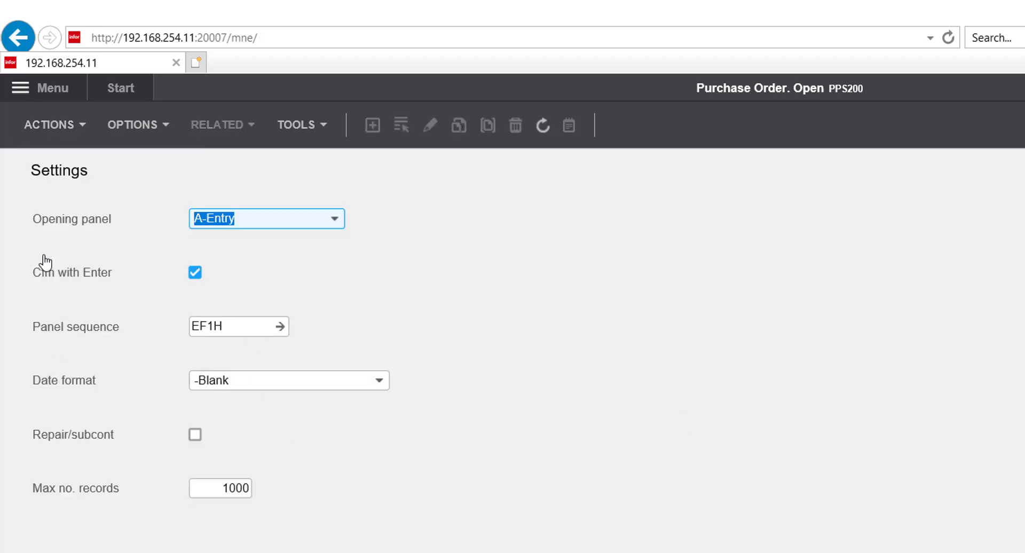
{"action": "left_click", "coordinate": [336, 222]}
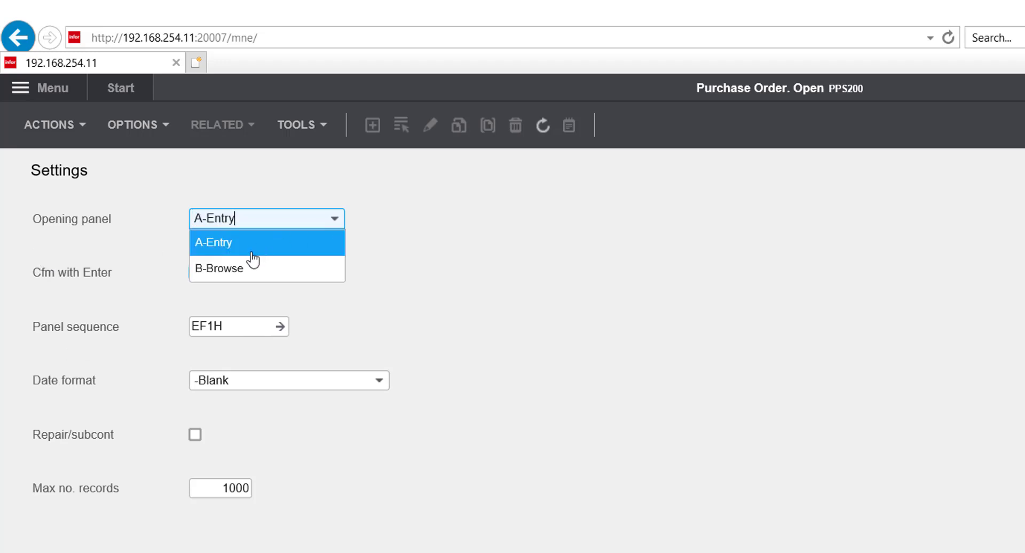
{"action": "left_click", "coordinate": [246, 275]}
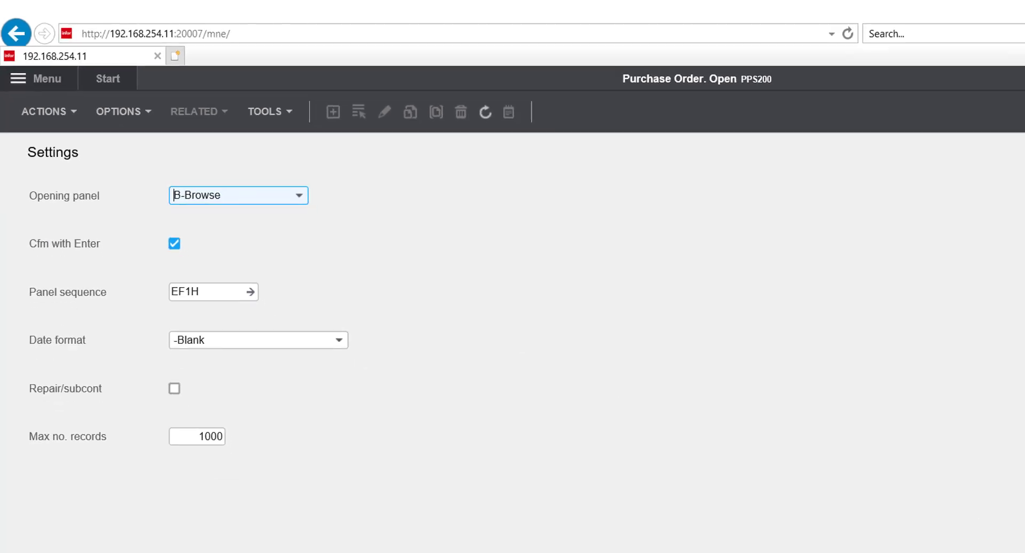
{"action": "left_click", "coordinate": [951, 520]}
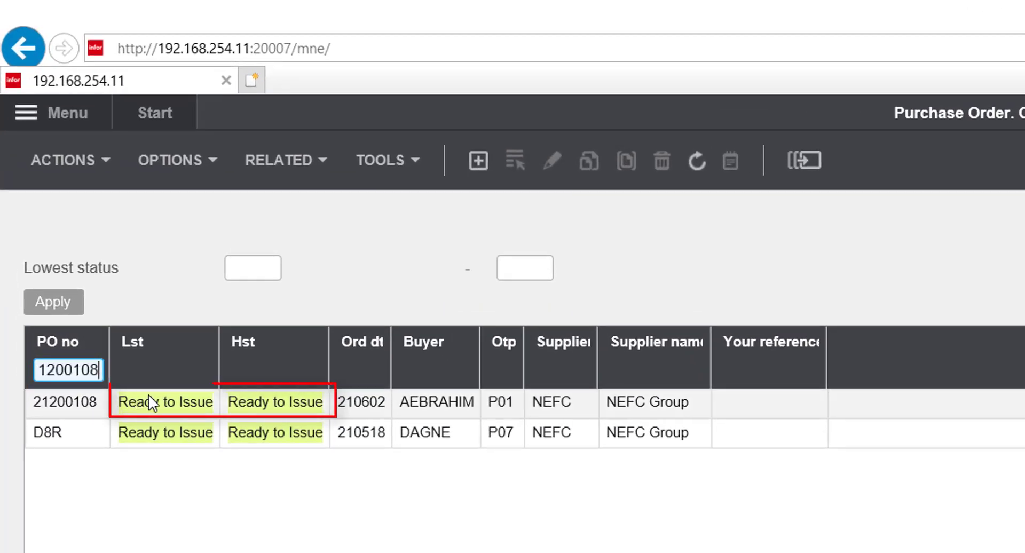
{"action": "mouse_move", "coordinate": [198, 411]}
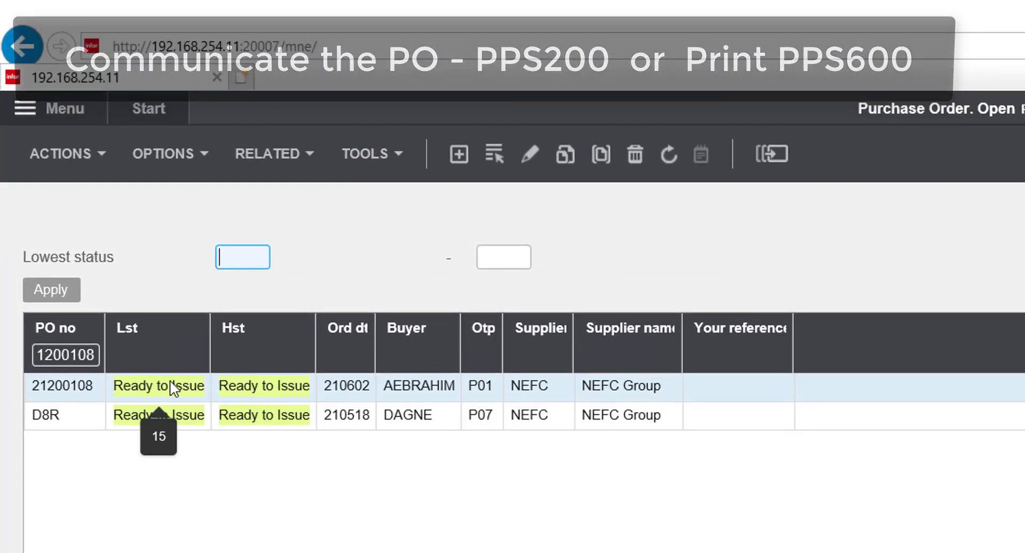
Step: Set the PPS200 opening panel back to A-Entry and return to the order entry panel
{"action": "left_click", "coordinate": [68, 161]}
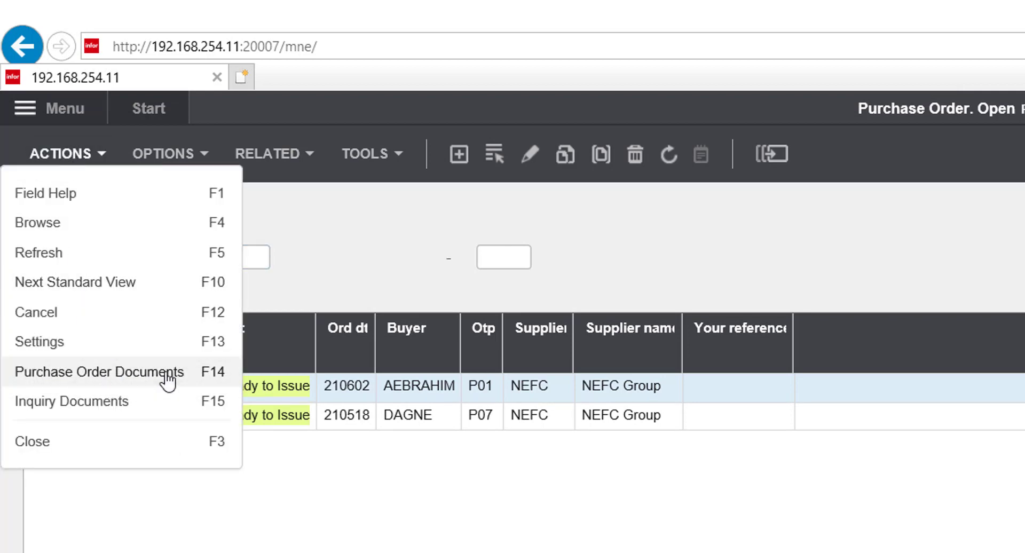
{"action": "left_click", "coordinate": [361, 240]}
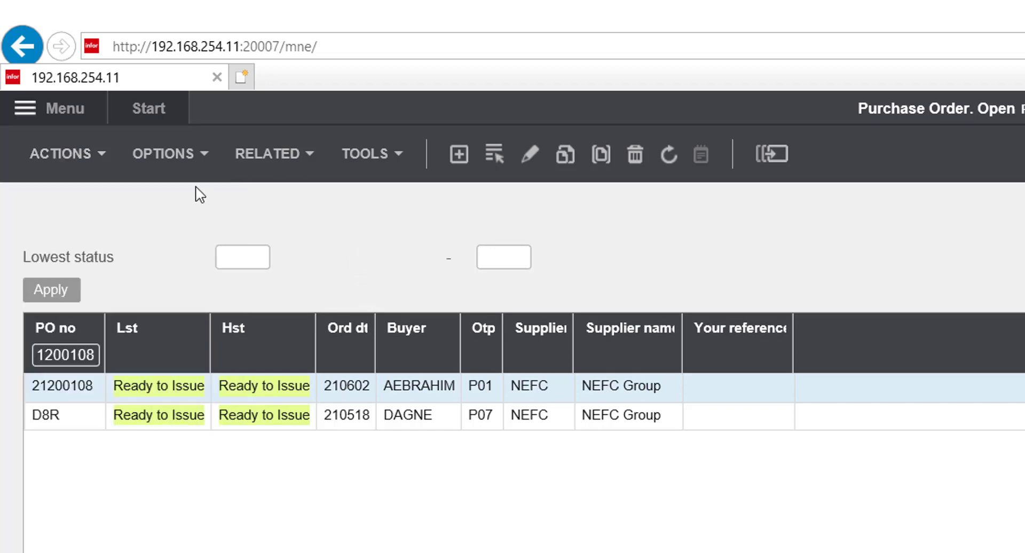
{"action": "left_click", "coordinate": [100, 160]}
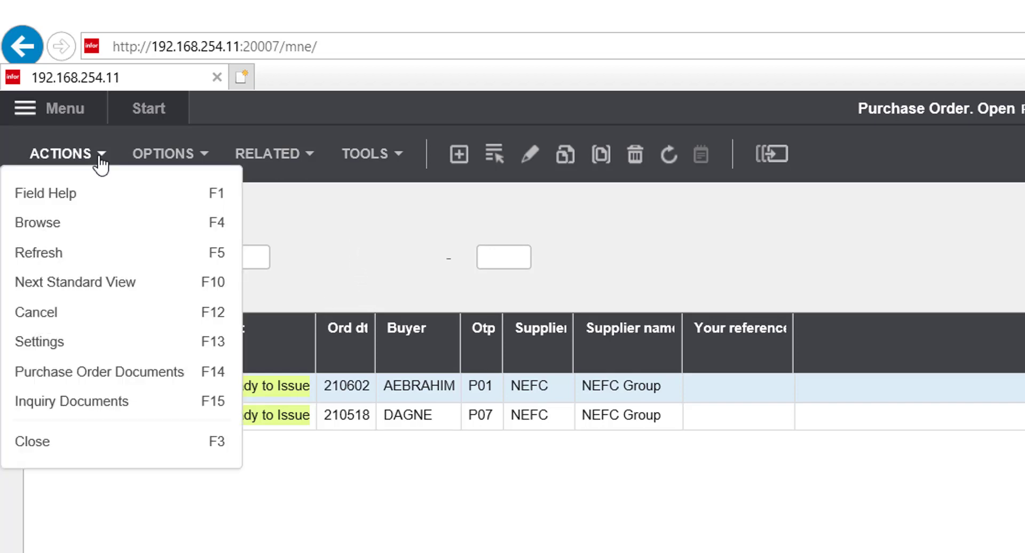
{"action": "left_click", "coordinate": [73, 347]}
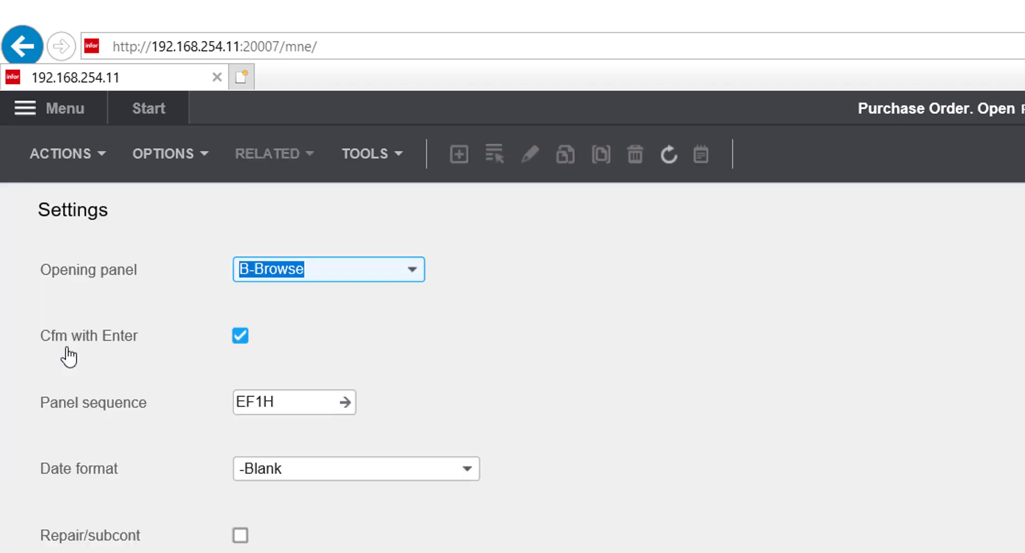
{"action": "left_click", "coordinate": [411, 271]}
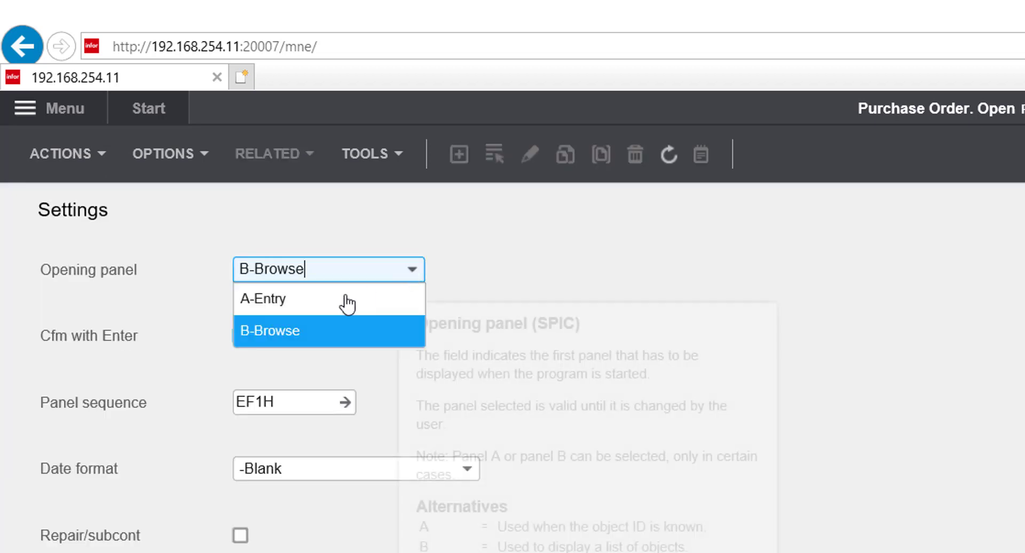
{"action": "left_click", "coordinate": [321, 306]}
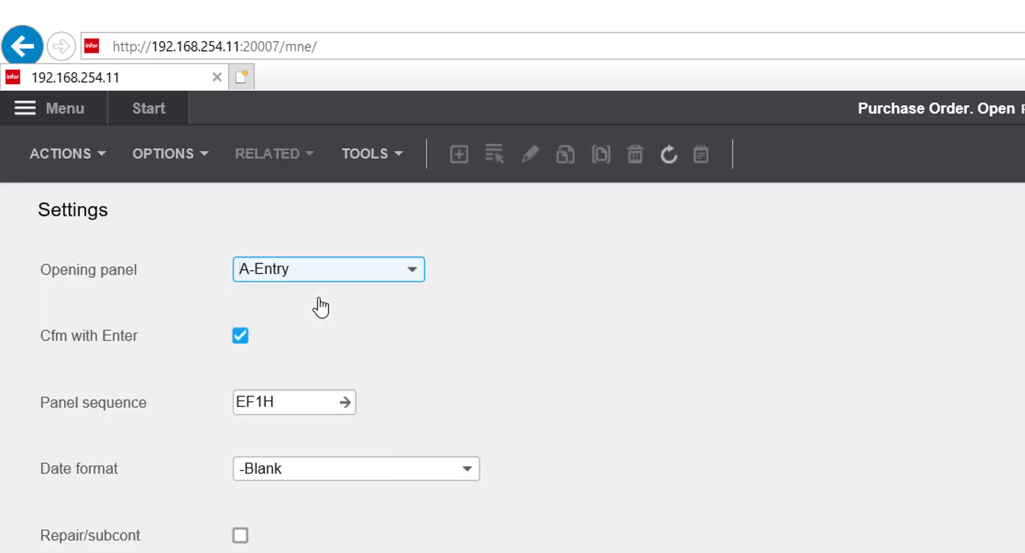
{"action": "left_click", "coordinate": [983, 539]}
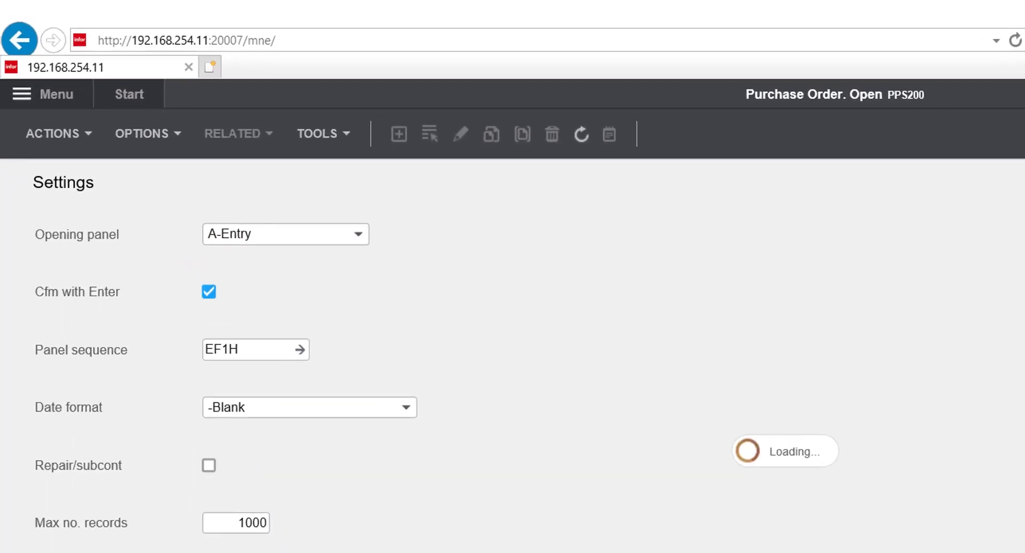
Step: Set the warehouse to D01 and open Purchase Order Documents for the new purchase order
{"action": "left_click", "coordinate": [238, 279]}
{"action": "key", "text": "BackSpace"}
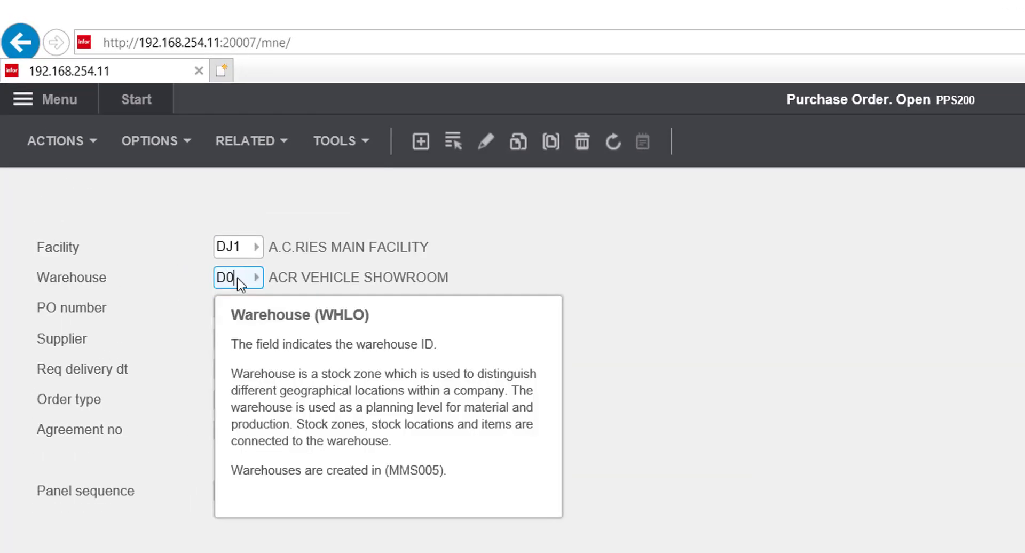
{"action": "type", "text": "1"}
{"action": "left_click", "coordinate": [460, 327]}
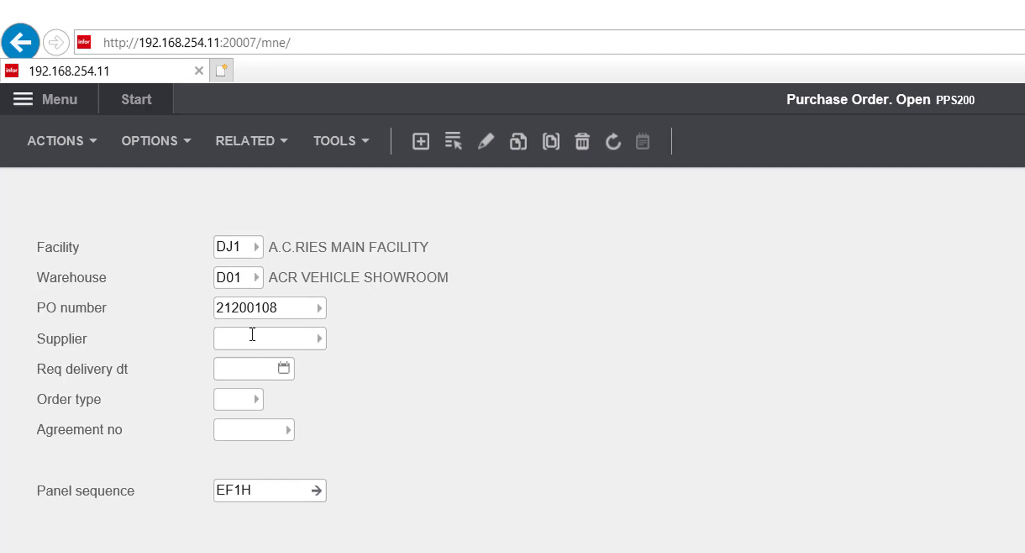
{"action": "left_click", "coordinate": [55, 148]}
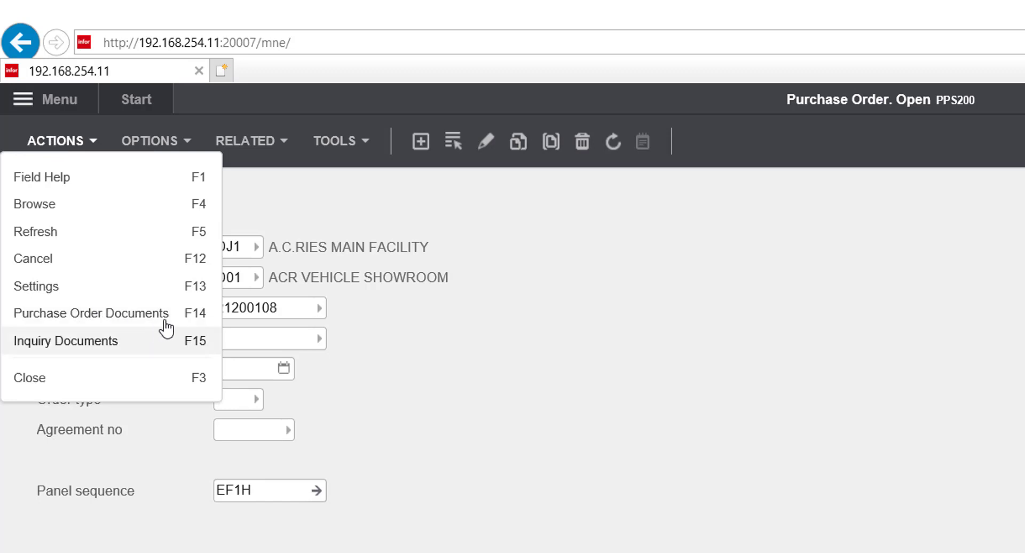
{"action": "left_click", "coordinate": [191, 319]}
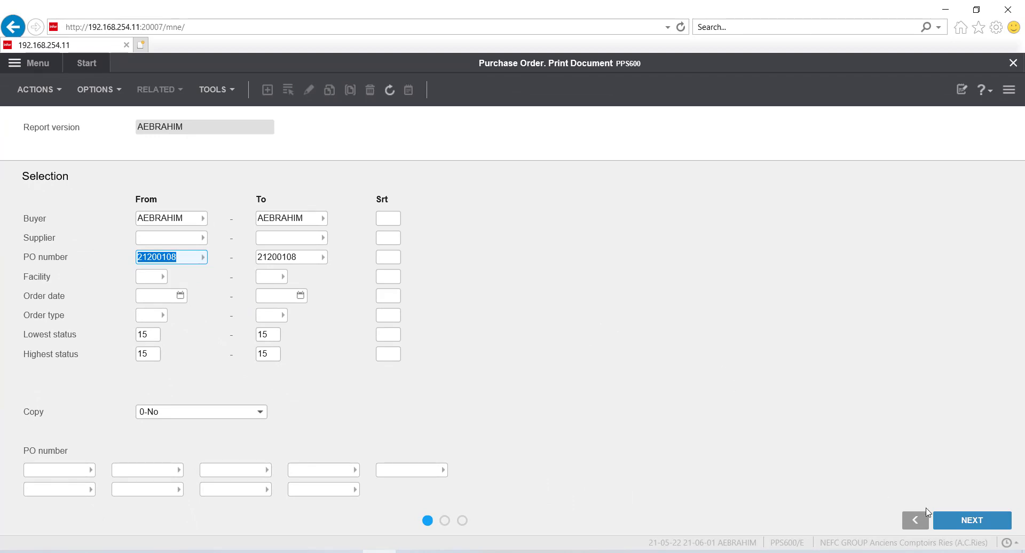
Step: Set the report text to "Print PO" followed by the purchase order number and submit the print job
{"action": "left_click", "coordinate": [961, 520]}
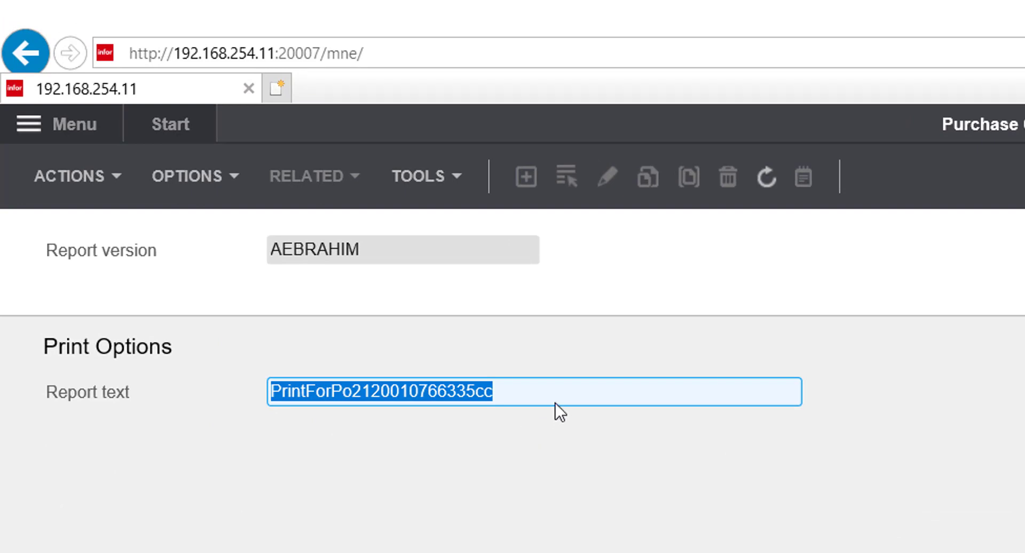
{"action": "key", "text": "BackSpace"}
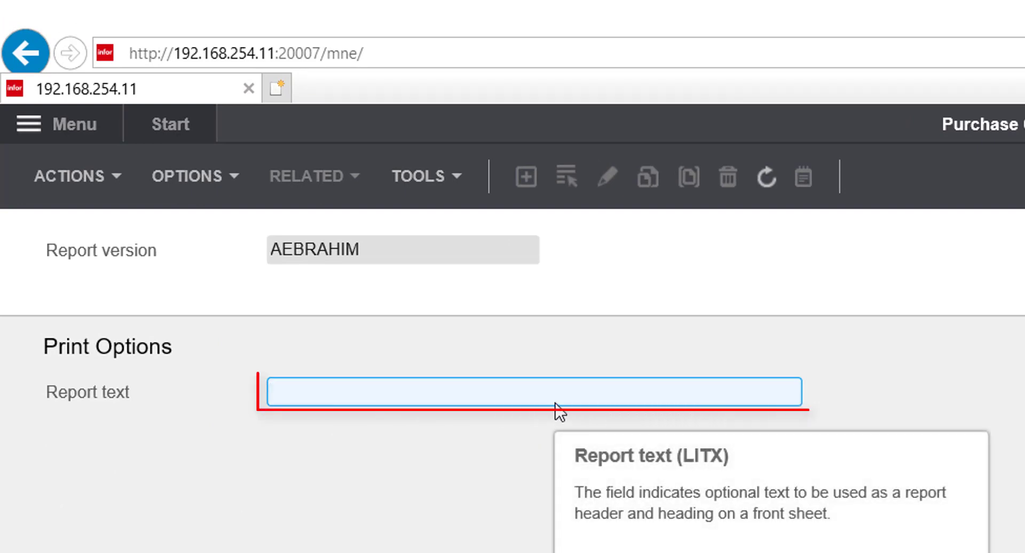
{"action": "type", "text": "21200108"}
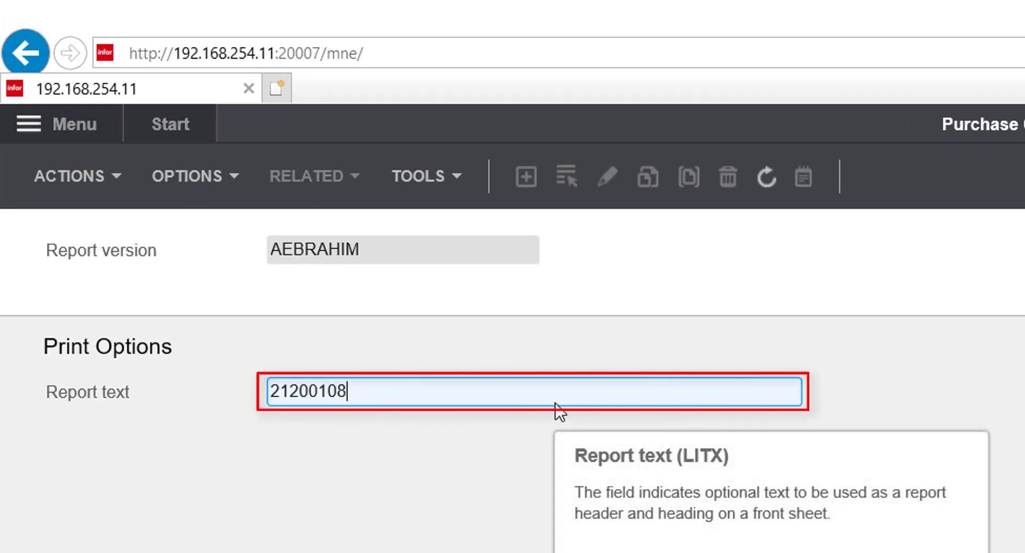
{"action": "key", "text": "Left"}
{"action": "key", "text": "Left"}
{"action": "key", "text": "Left"}
{"action": "key", "text": "Left"}
{"action": "key", "text": "Left"}
{"action": "key", "text": "Left"}
{"action": "key", "text": "Left"}
{"action": "key", "text": "Left"}
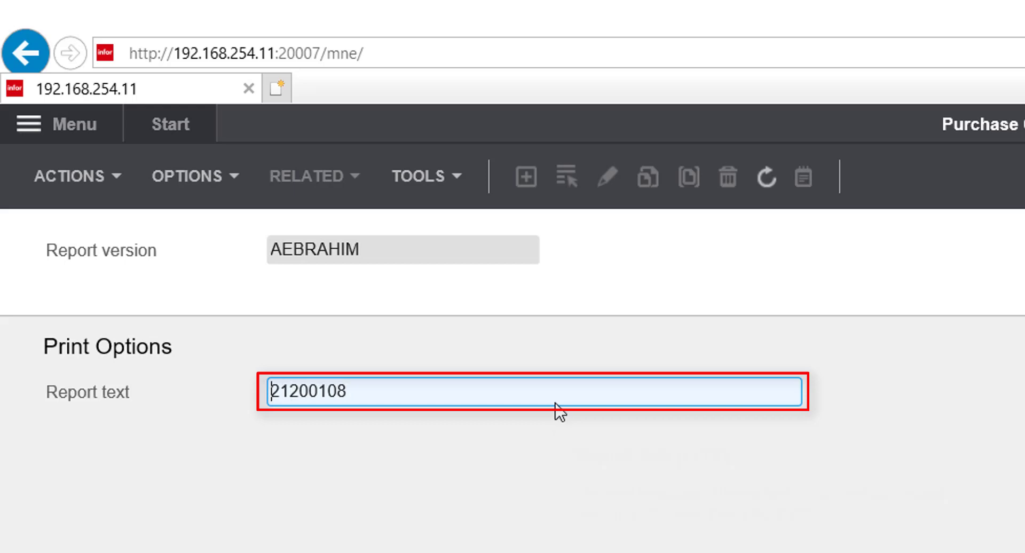
{"action": "type", "text": "Print "}
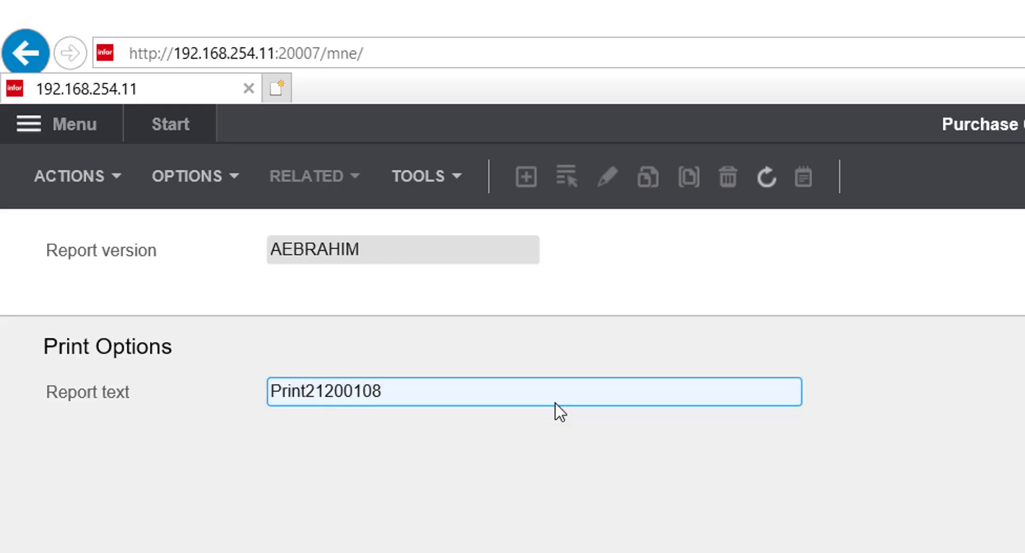
{"action": "type", "text": "PO"}
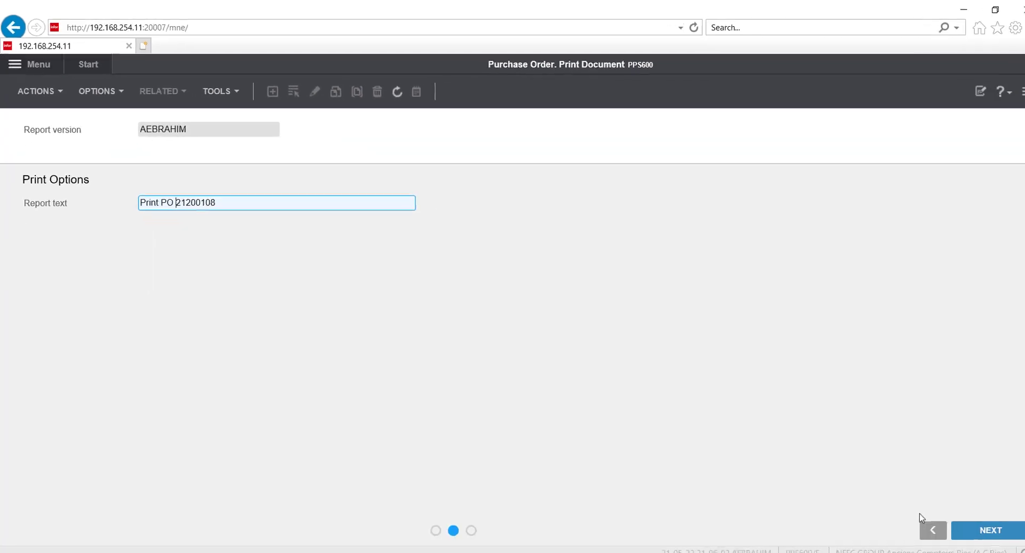
{"action": "left_click", "coordinate": [988, 534]}
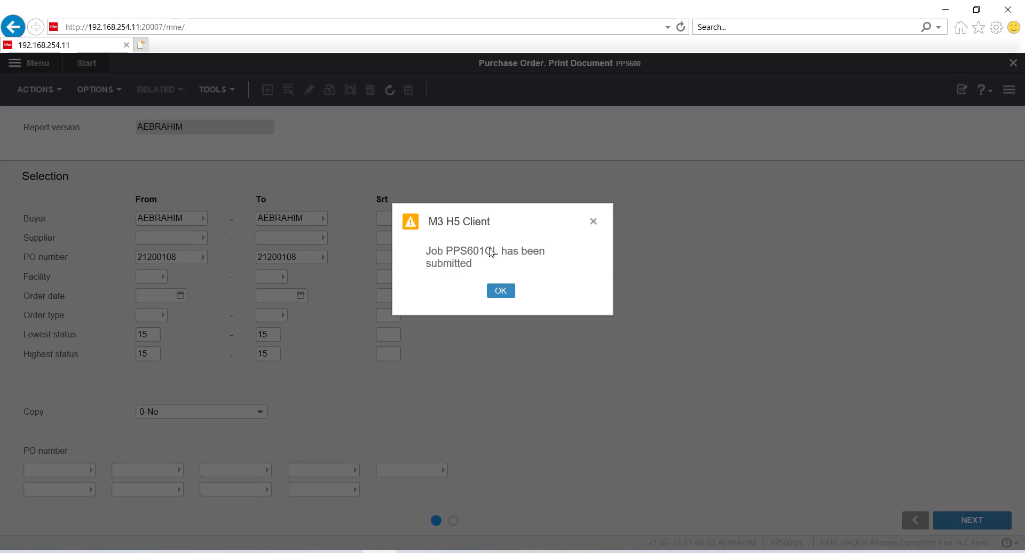
{"action": "left_click", "coordinate": [501, 291]}
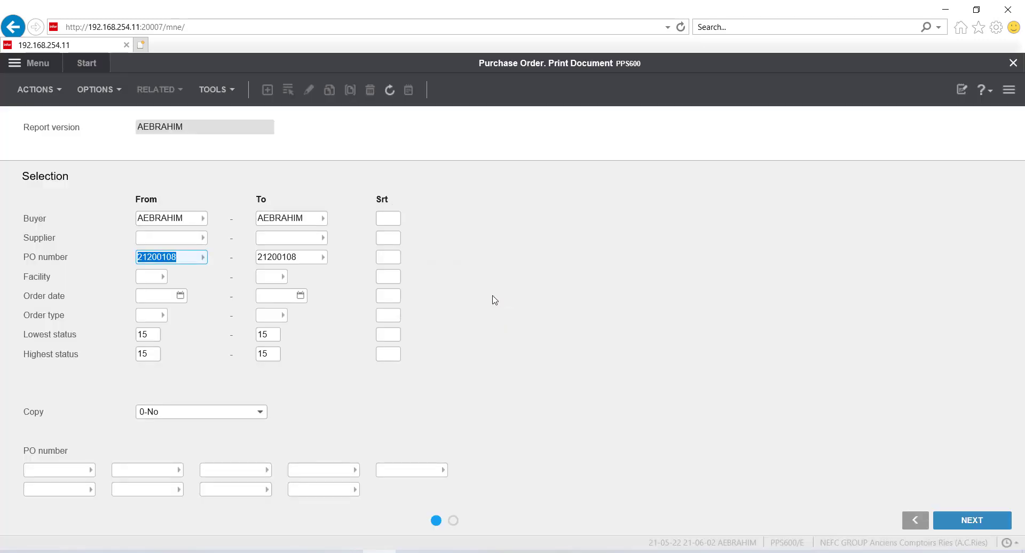
Step: Open the network folder \\192.168.254.14\out_nefc_861 in File Explorer
{"action": "left_click", "coordinate": [113, 551]}
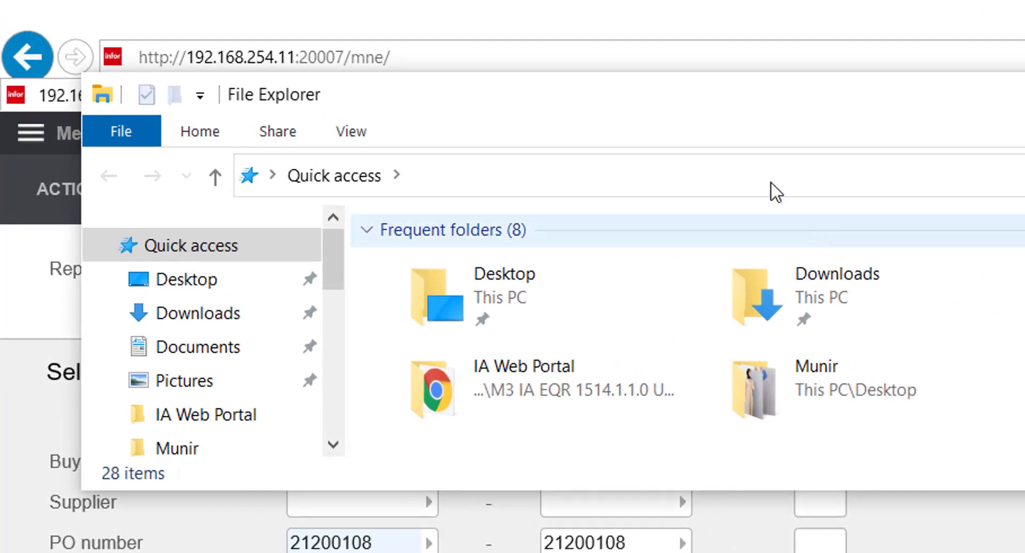
{"action": "left_click", "coordinate": [748, 172]}
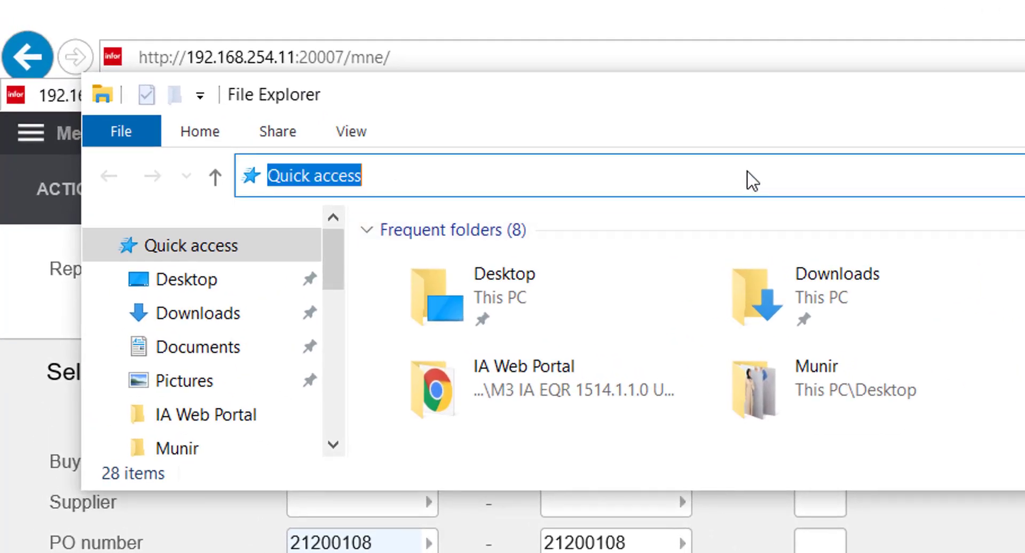
{"action": "type", "text": "\\\\1"}
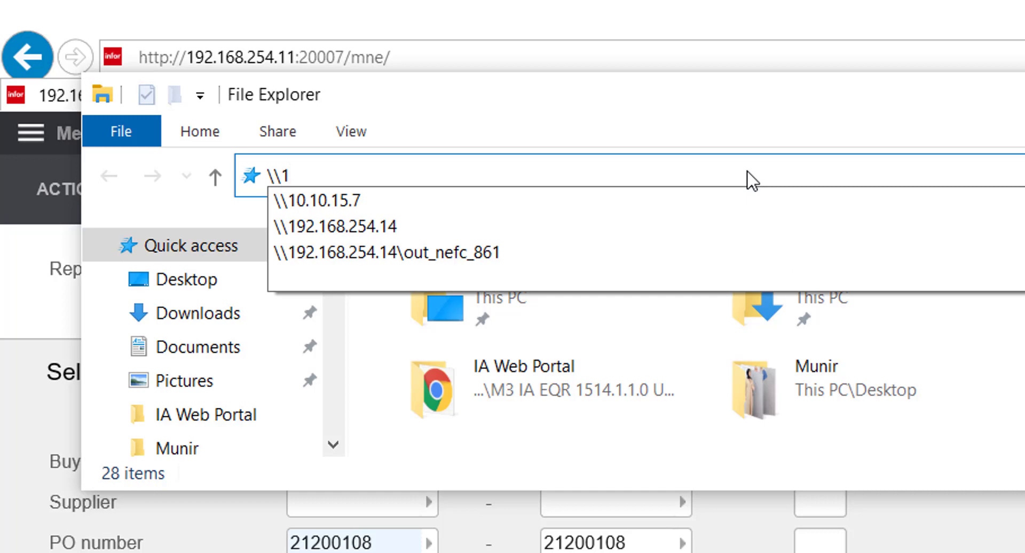
{"action": "type", "text": "92"}
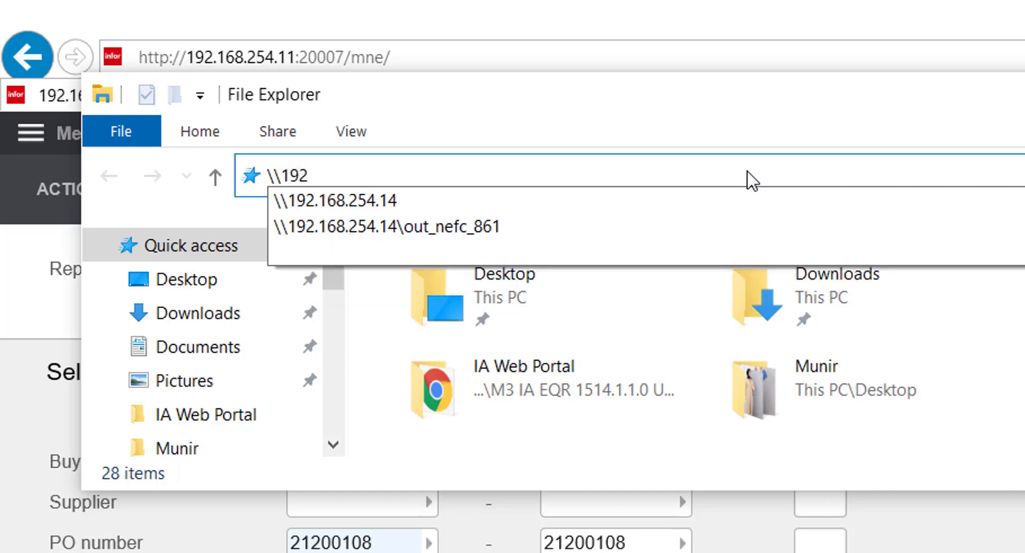
{"action": "type", "text": ".168.254."}
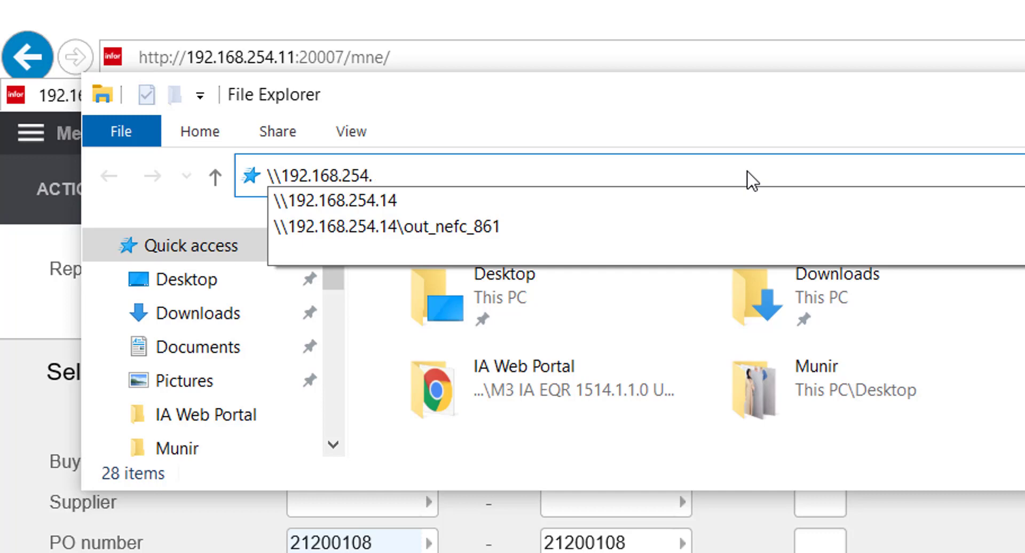
{"action": "type", "text": "14"}
{"action": "left_click", "coordinate": [508, 226]}
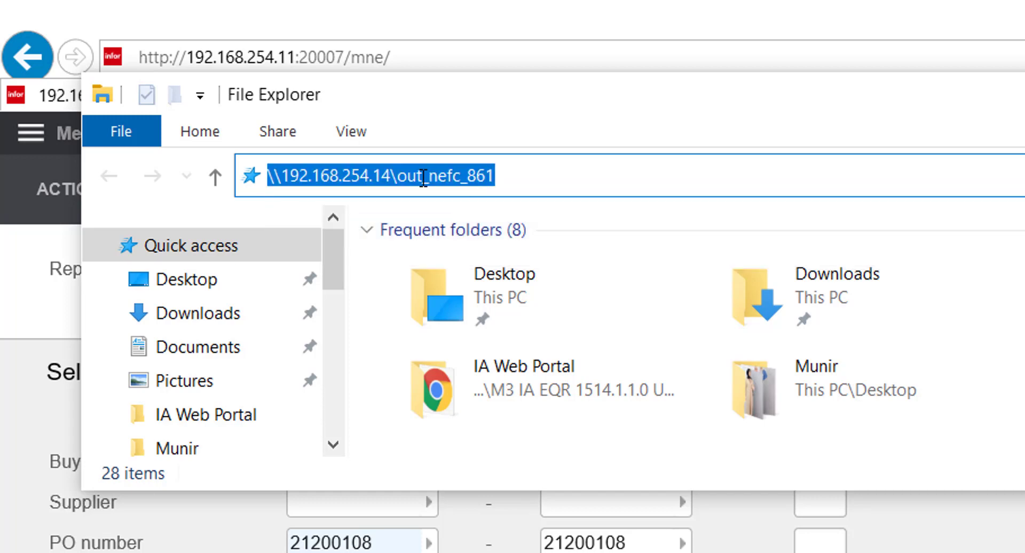
{"action": "left_click", "coordinate": [502, 173]}
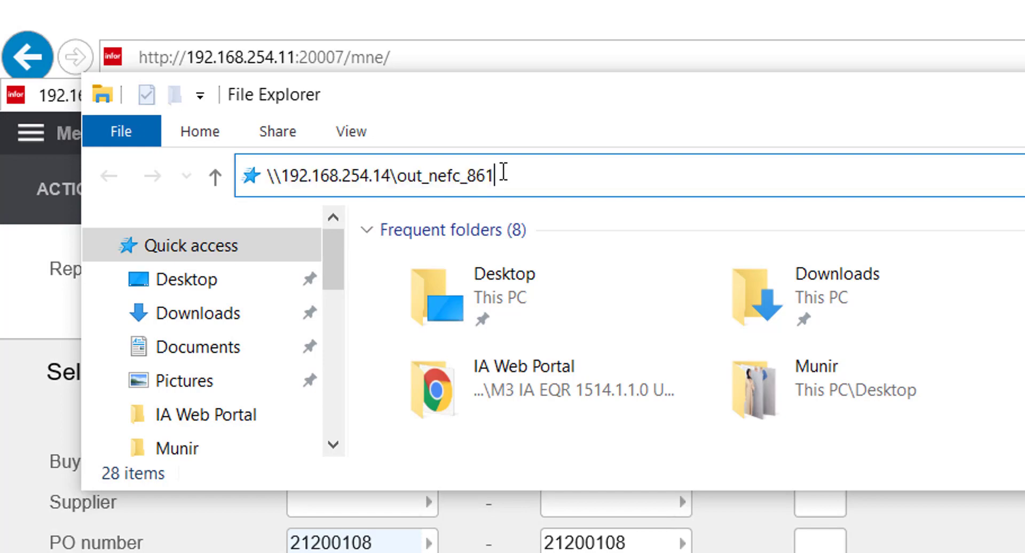
{"action": "key", "text": "Return"}
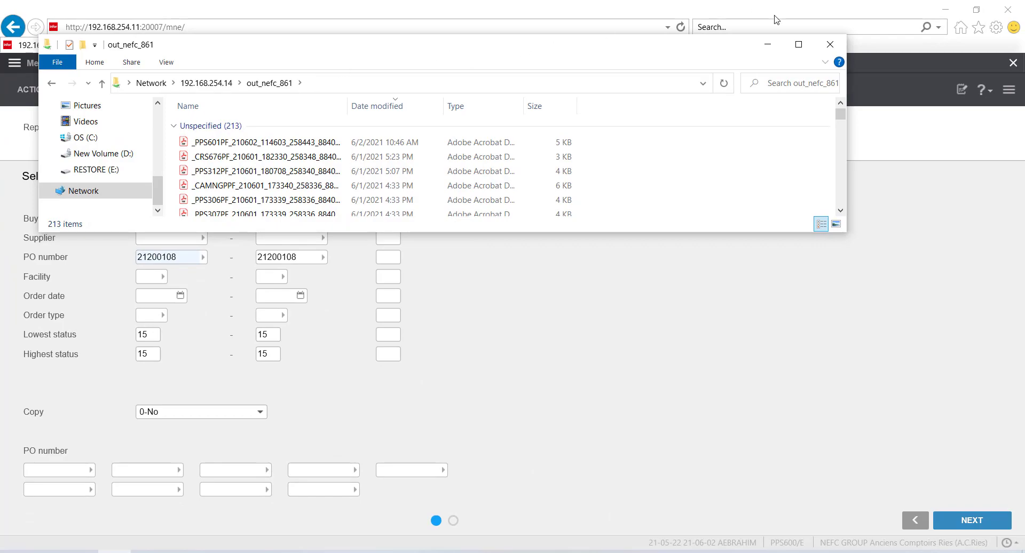
Step: Open the newest PPS601PF PDF in the output folder and check its printout date and order number
{"action": "left_click", "coordinate": [798, 45]}
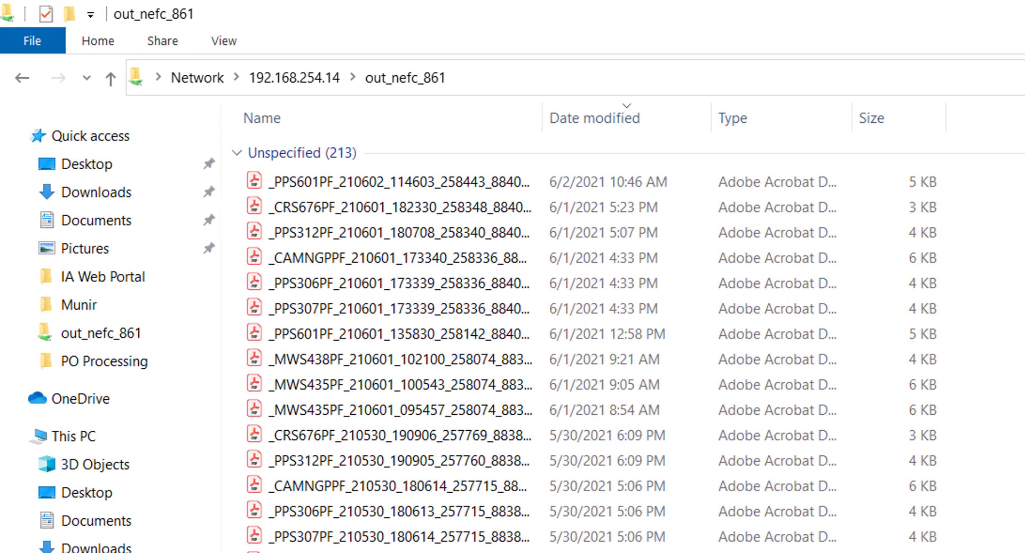
{"action": "left_click", "coordinate": [598, 185]}
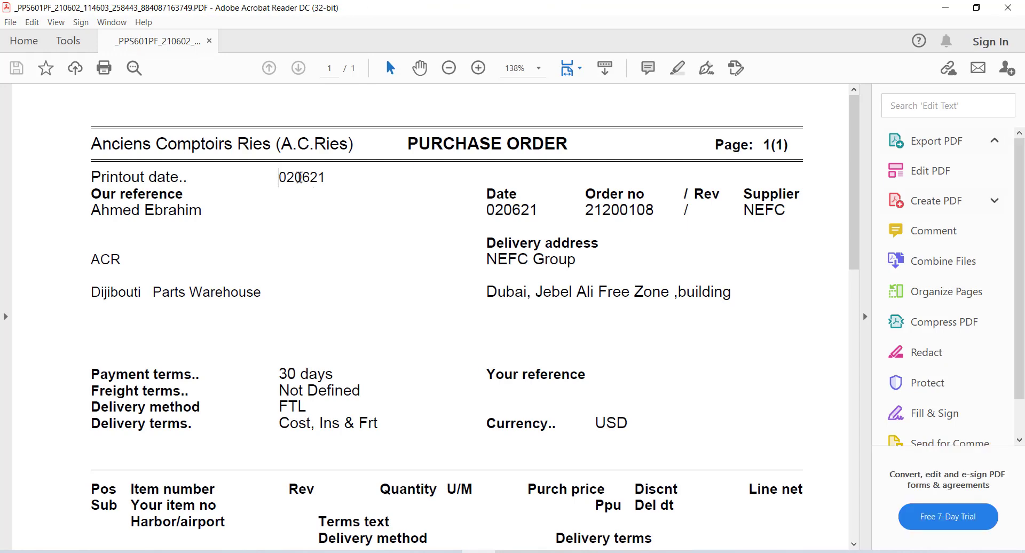
{"action": "double_click", "coordinate": [300, 178]}
{"action": "left_click_drag", "start_coordinate": [609, 210], "coordinate": [659, 210]}
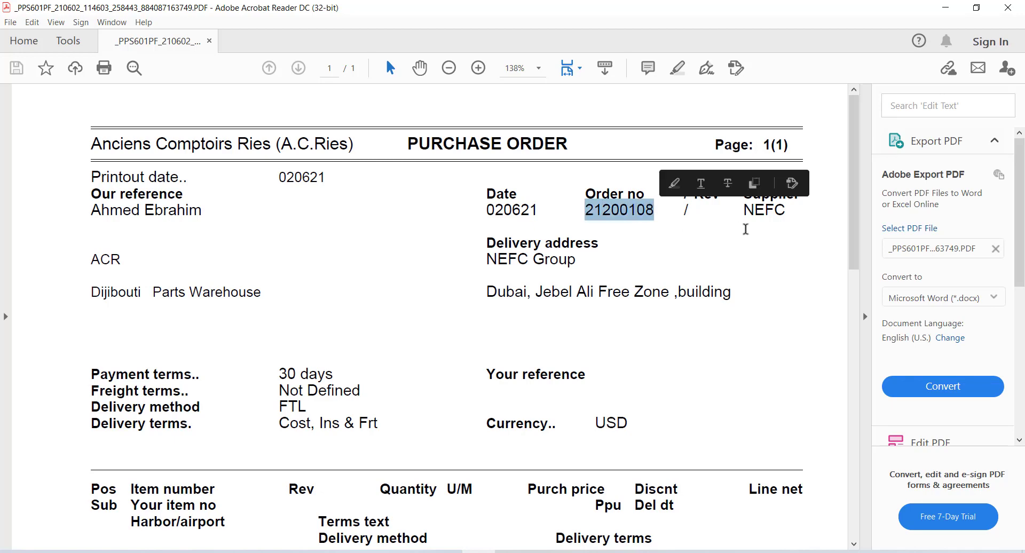
{"action": "left_click", "coordinate": [740, 255]}
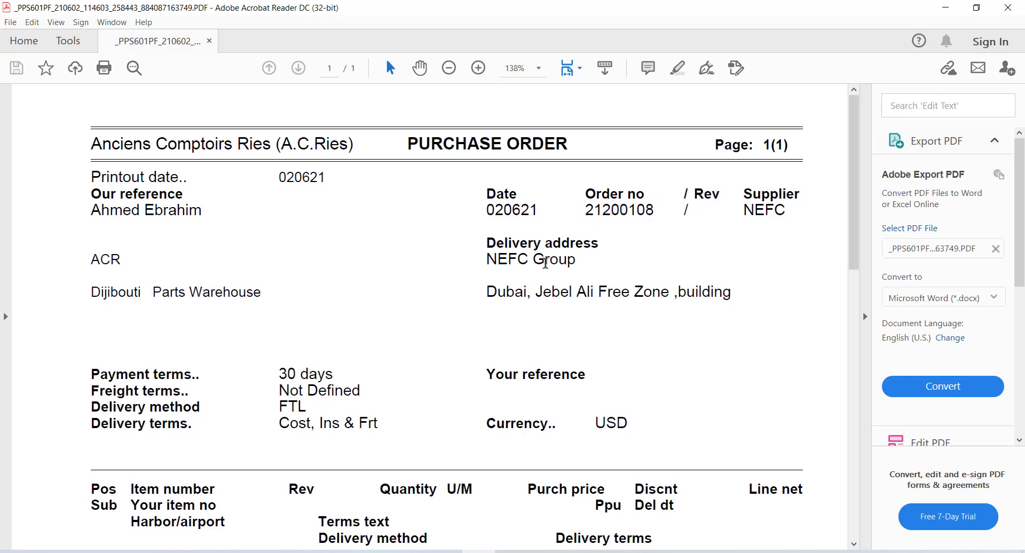
Step: Check the quantity, purchase price and order value of the item line in the printed purchase order
{"action": "scroll", "coordinate": [551, 353], "scroll_direction": "down", "scroll_amount": 8}
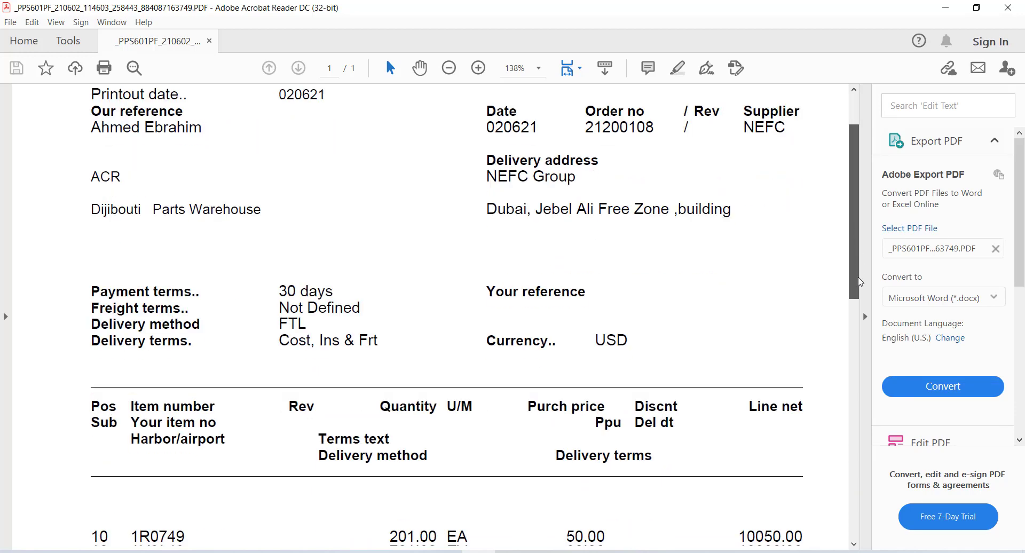
{"action": "left_click_drag", "start_coordinate": [389, 316], "coordinate": [441, 314]}
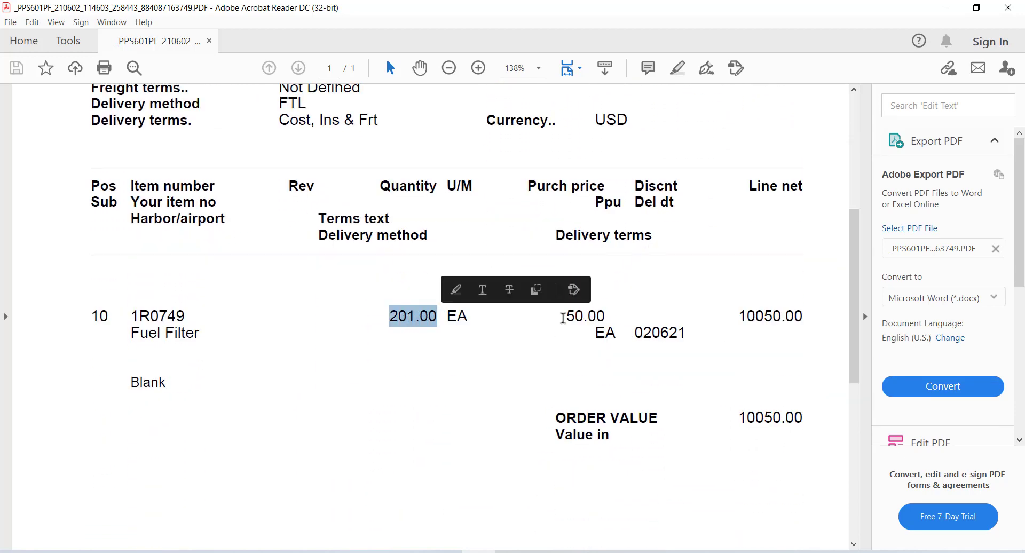
{"action": "left_click_drag", "start_coordinate": [563, 315], "coordinate": [616, 316]}
{"action": "left_click", "coordinate": [689, 389]}
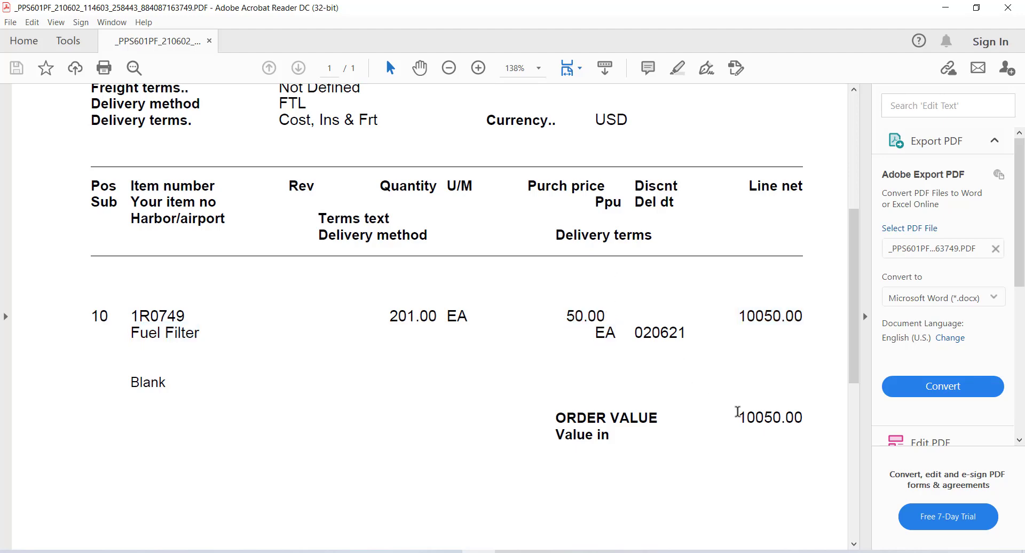
{"action": "left_click_drag", "start_coordinate": [738, 412], "coordinate": [803, 418]}
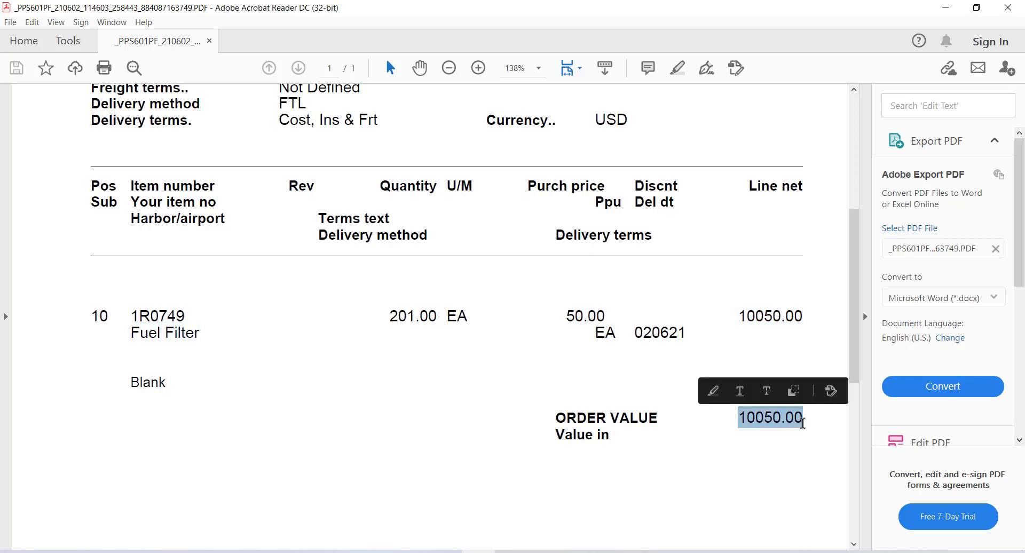
{"action": "left_click_drag", "start_coordinate": [854, 360], "coordinate": [855, 234]}
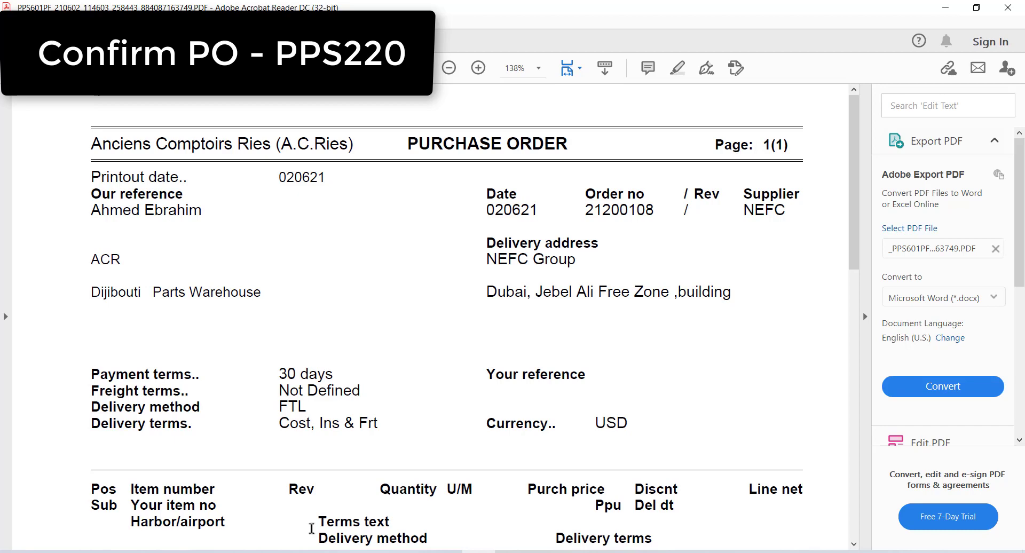
Step: Switch back to the M3 browser window and start program PPS220
{"action": "left_click", "coordinate": [347, 551]}
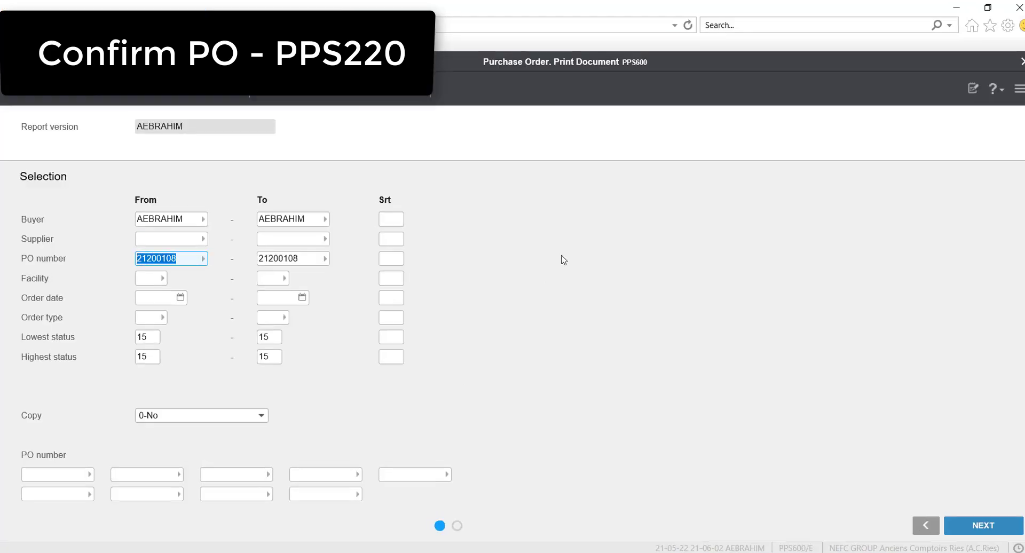
{"action": "key", "text": "ctrl+r"}
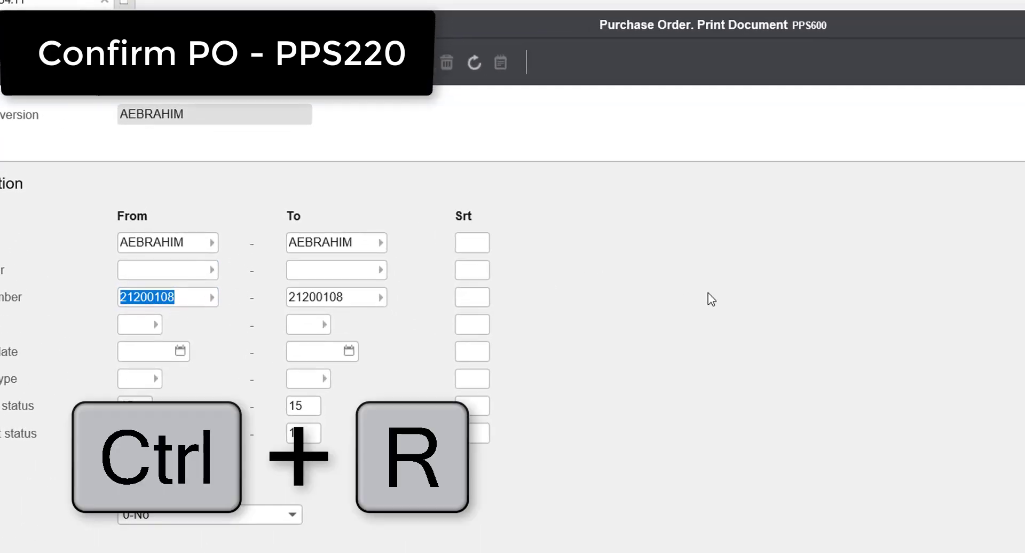
{"action": "type", "text": "P"}
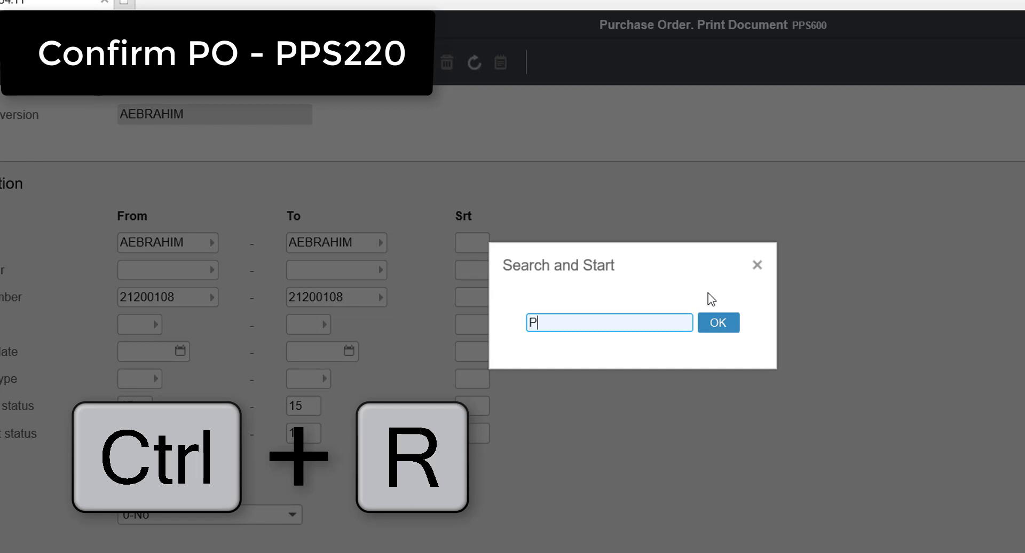
{"action": "type", "text": "PS220"}
{"action": "key", "text": "Return"}
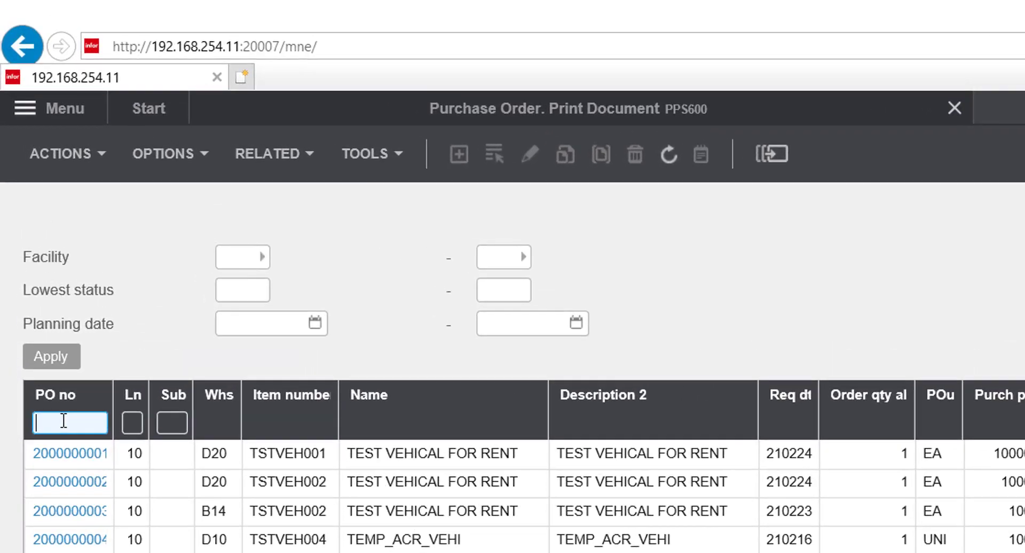
Step: Filter the purchase order lines by the copied PO number and check the status of the new order's line
{"action": "right_click", "coordinate": [37, 245]}
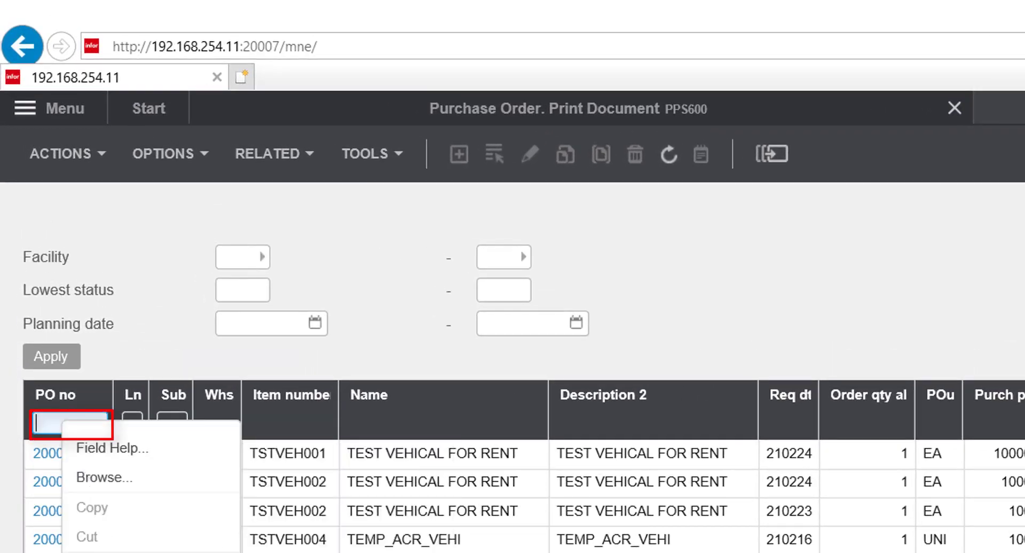
{"action": "left_click", "coordinate": [101, 552]}
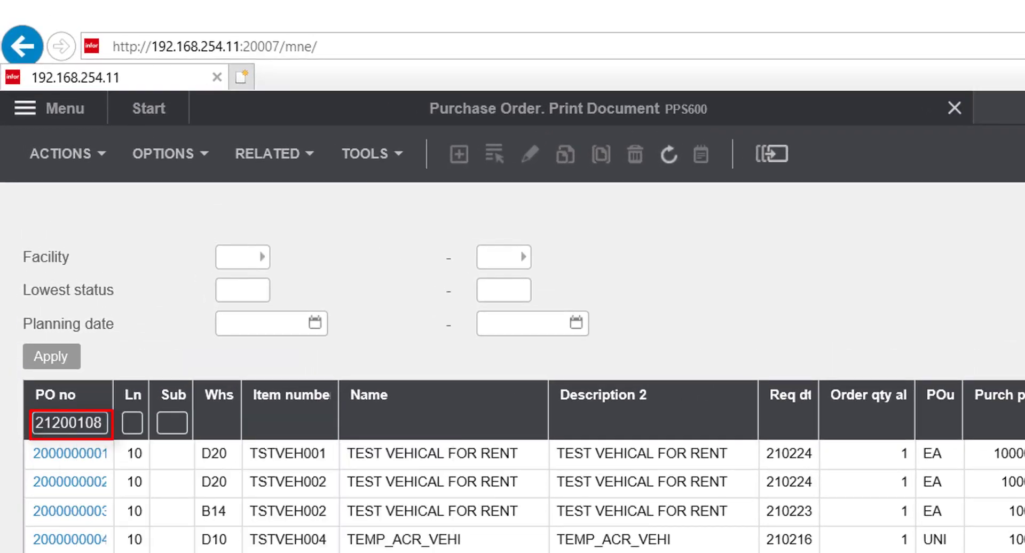
{"action": "left_click", "coordinate": [50, 359]}
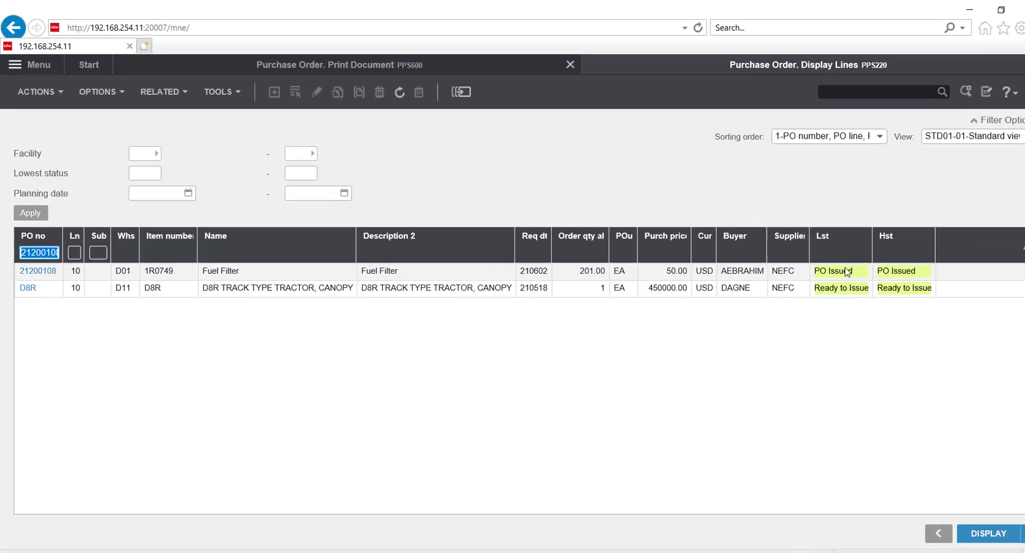
{"action": "mouse_move", "coordinate": [847, 273]}
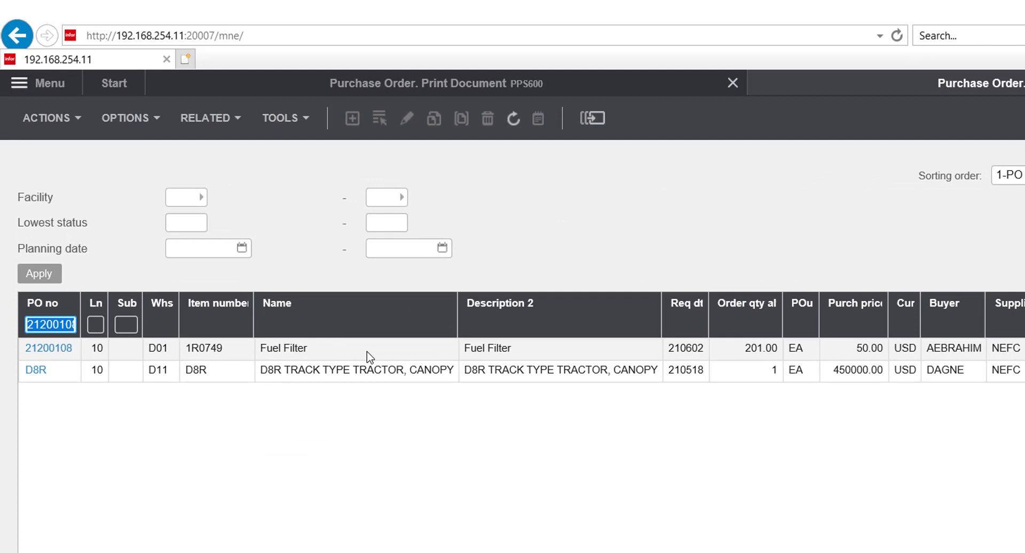
Step: Open the order confirmation for the 1R0749 Fuel Filter purchase order line in warehouse D01
{"action": "left_click", "coordinate": [370, 357]}
{"action": "right_click", "coordinate": [369, 356]}
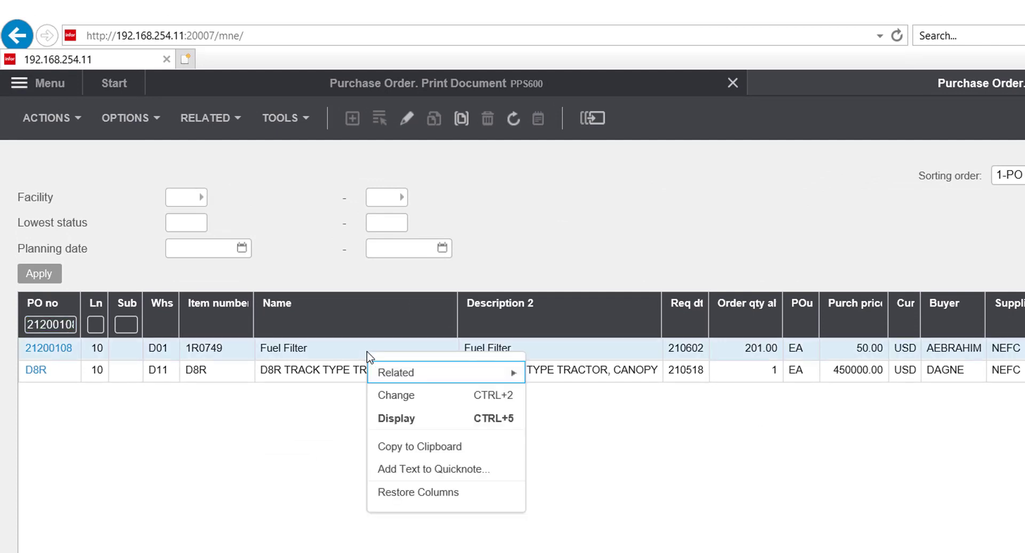
{"action": "mouse_move", "coordinate": [376, 372]}
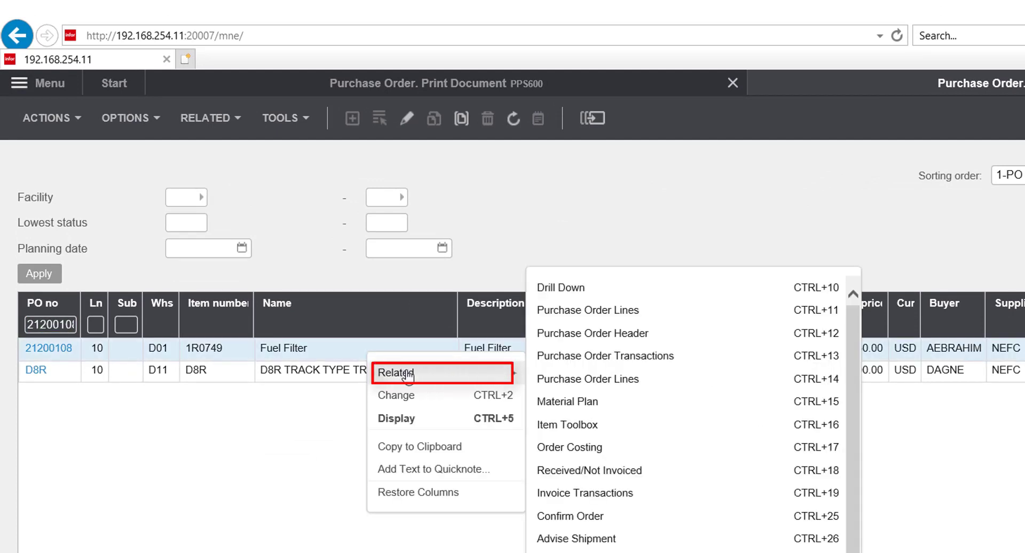
{"action": "left_click", "coordinate": [617, 522]}
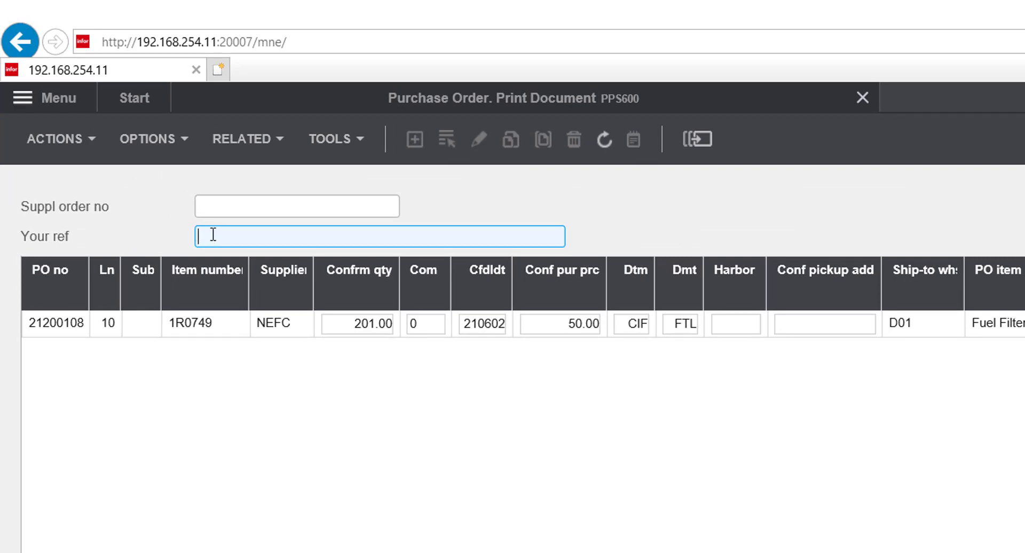
Step: Enter "Reference for" followed by the PO number as the supplier's reference and confirm the update
{"action": "mouse_move", "coordinate": [231, 236]}
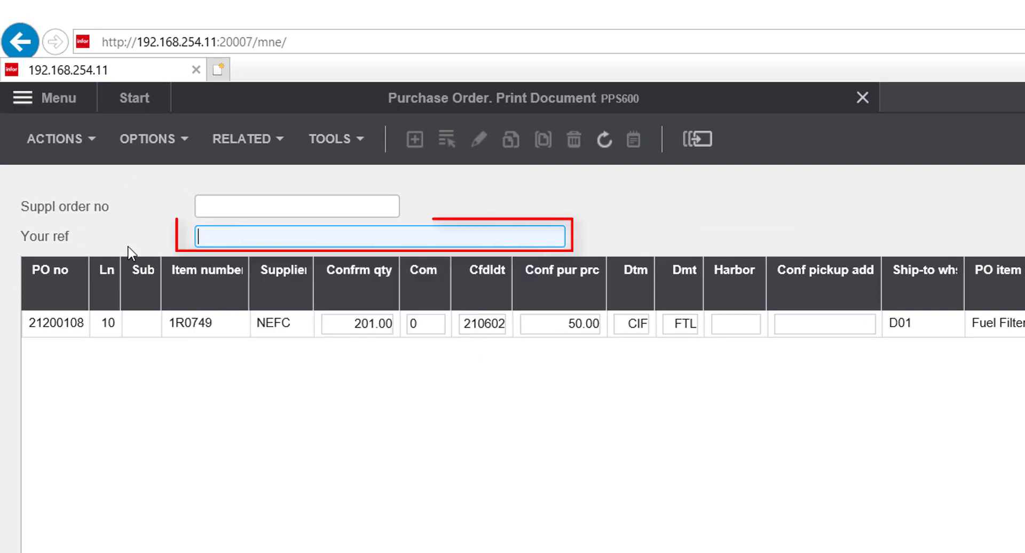
{"action": "type", "text": "R"}
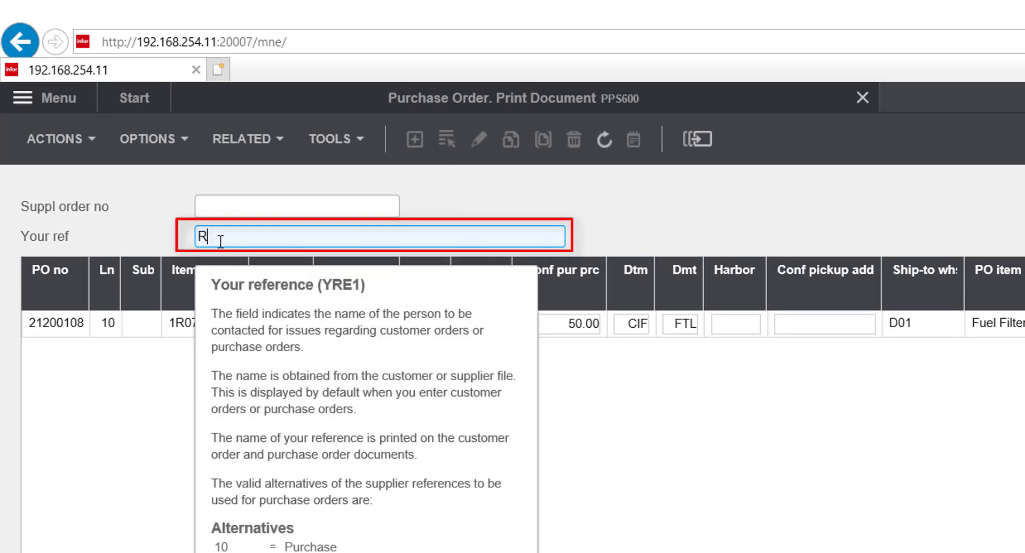
{"action": "type", "text": "eference for"}
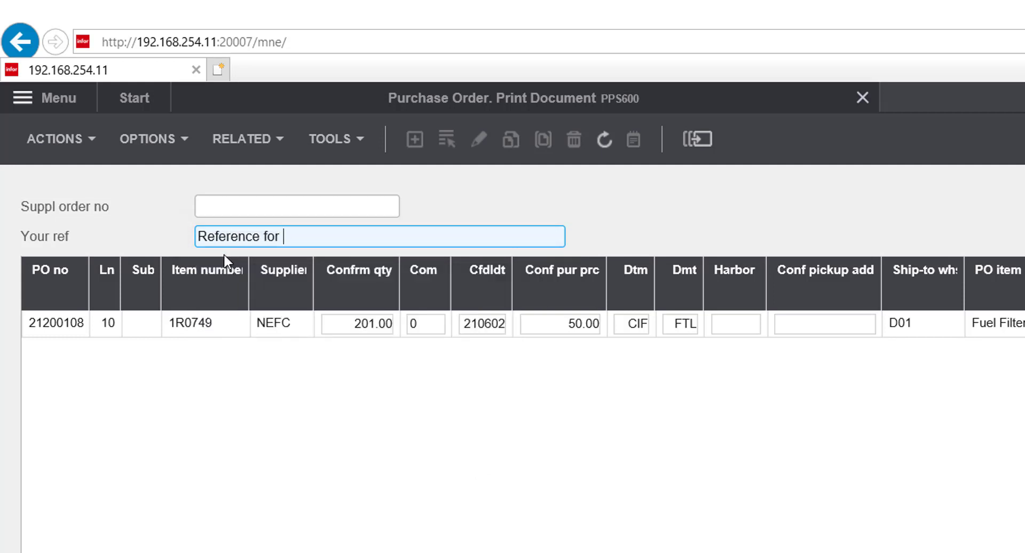
{"action": "type", "text": " 21200108"}
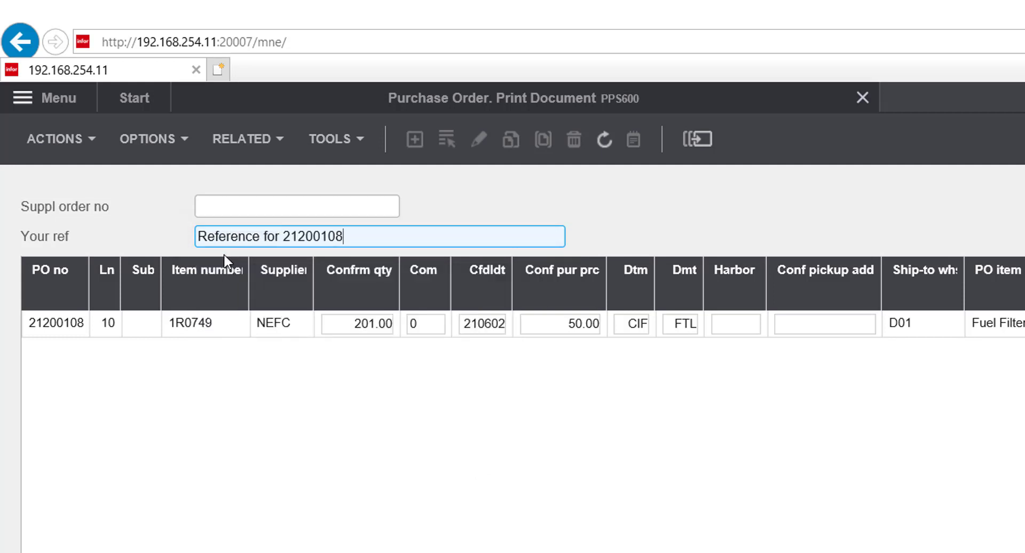
{"action": "left_click", "coordinate": [77, 142]}
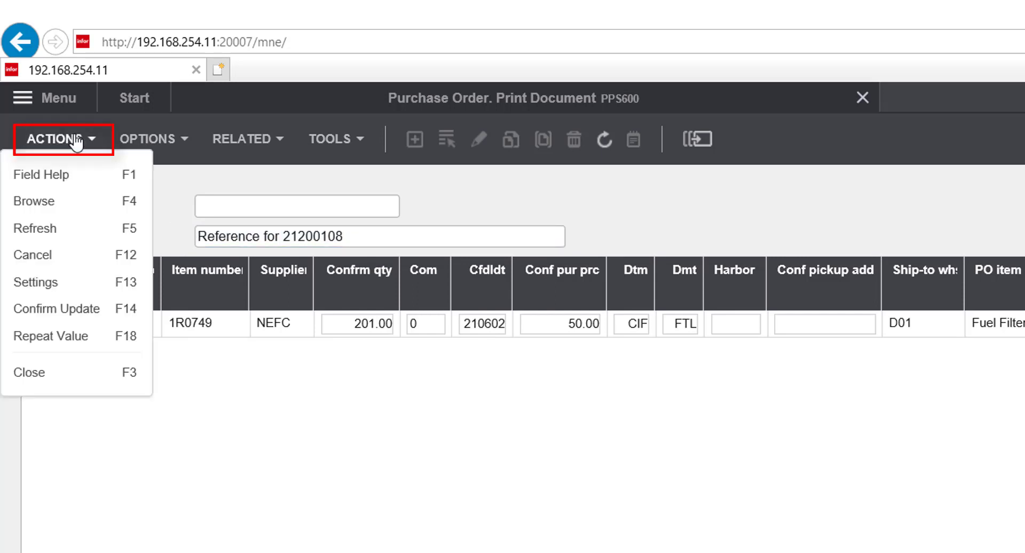
{"action": "left_click", "coordinate": [122, 312]}
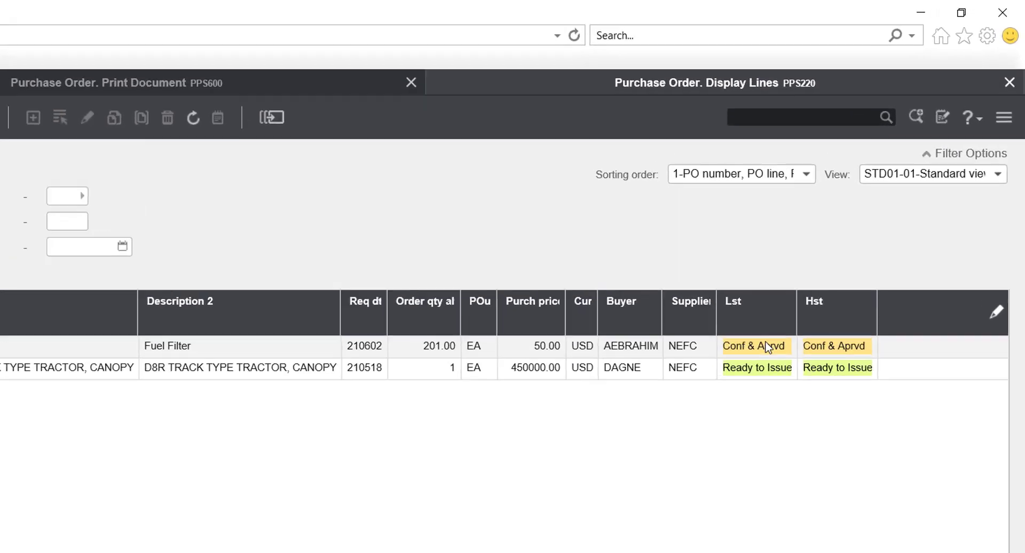
{"action": "mouse_move", "coordinate": [828, 263]}
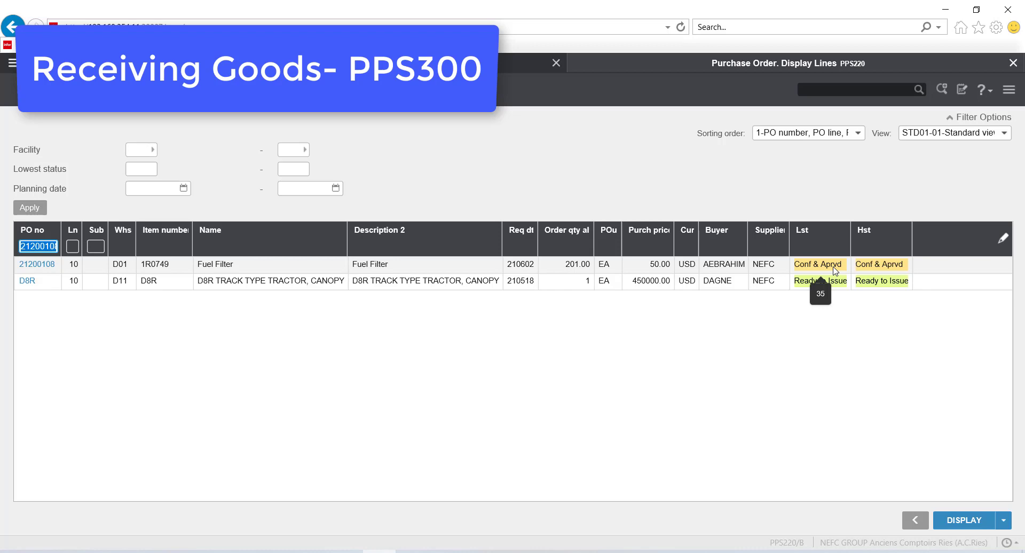
Step: Start program PPS300 to receive the goods of the purchase order
{"action": "left_click", "coordinate": [605, 365]}
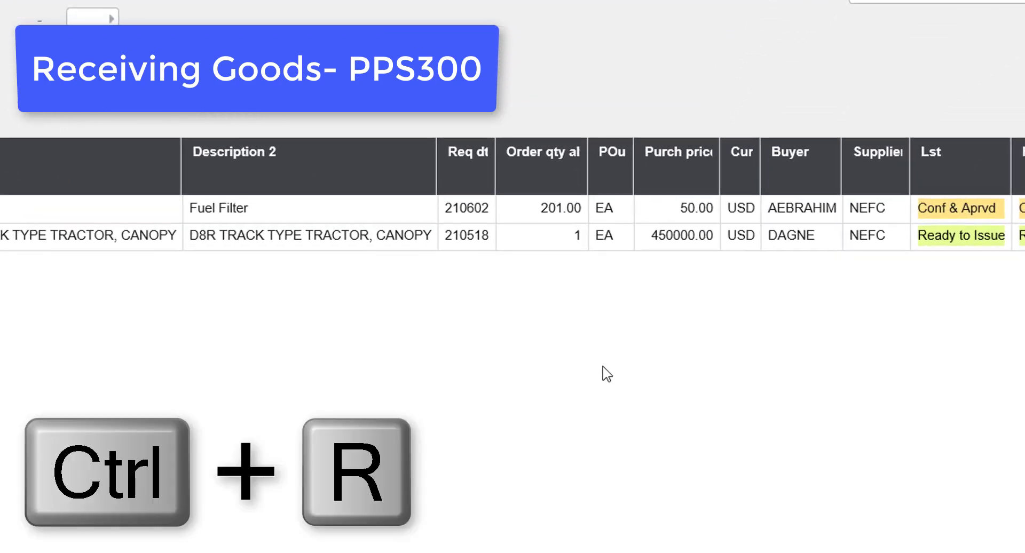
{"action": "key", "text": "ctrl+r"}
{"action": "type", "text": "PPS"}
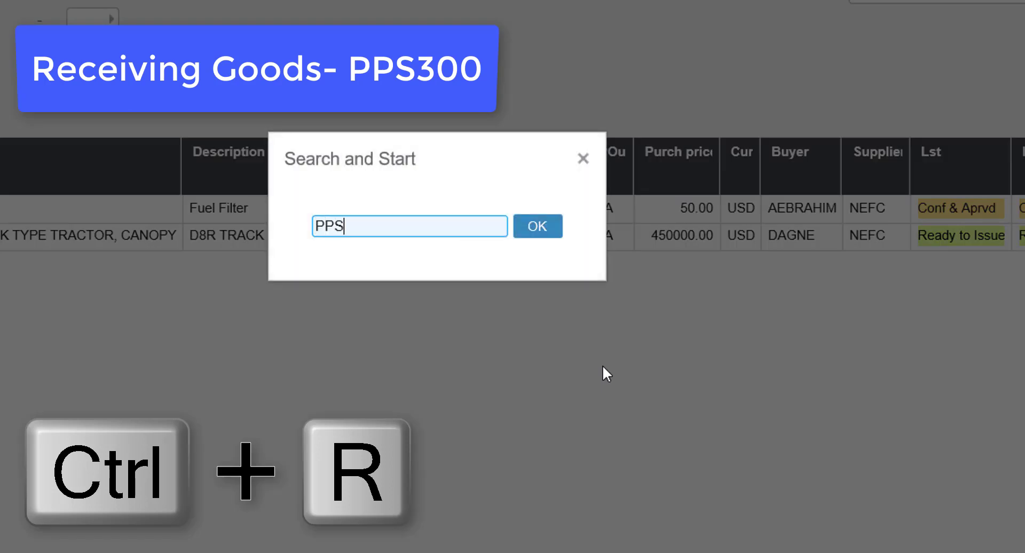
{"action": "type", "text": "300"}
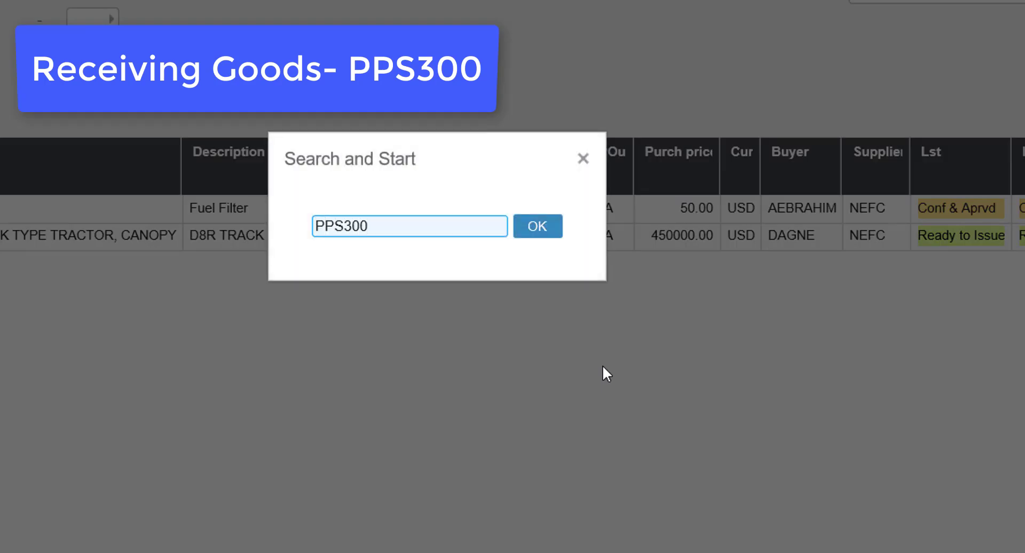
{"action": "key", "text": "Return"}
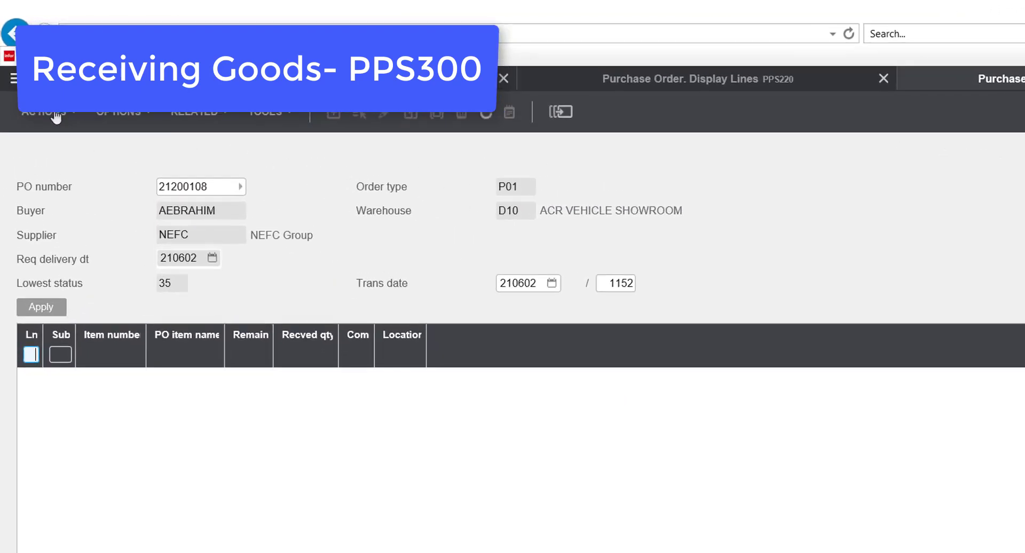
Step: Set the opening panel to A-Entry in the PPS300 settings and continue to the entry panel
{"action": "left_click", "coordinate": [38, 89]}
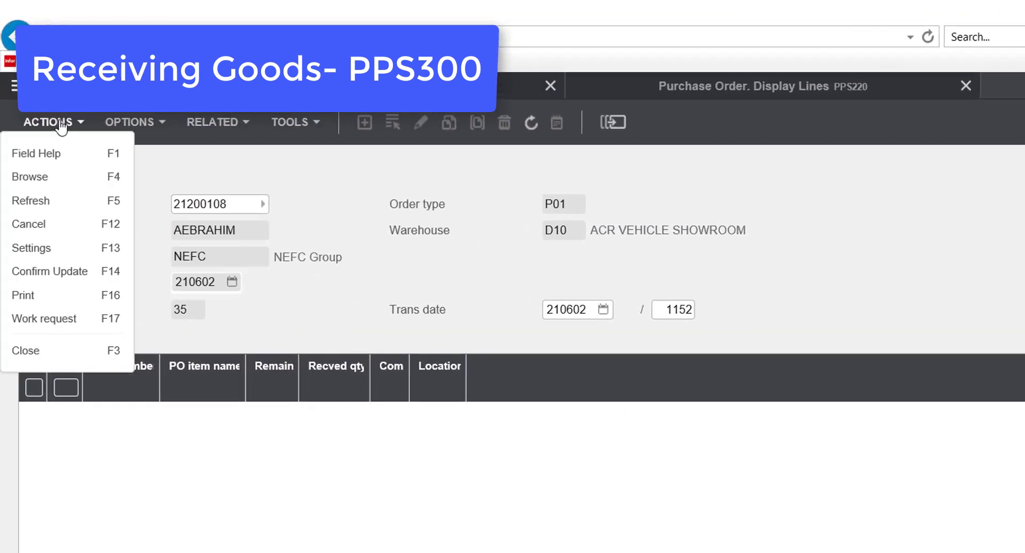
{"action": "left_click", "coordinate": [80, 250]}
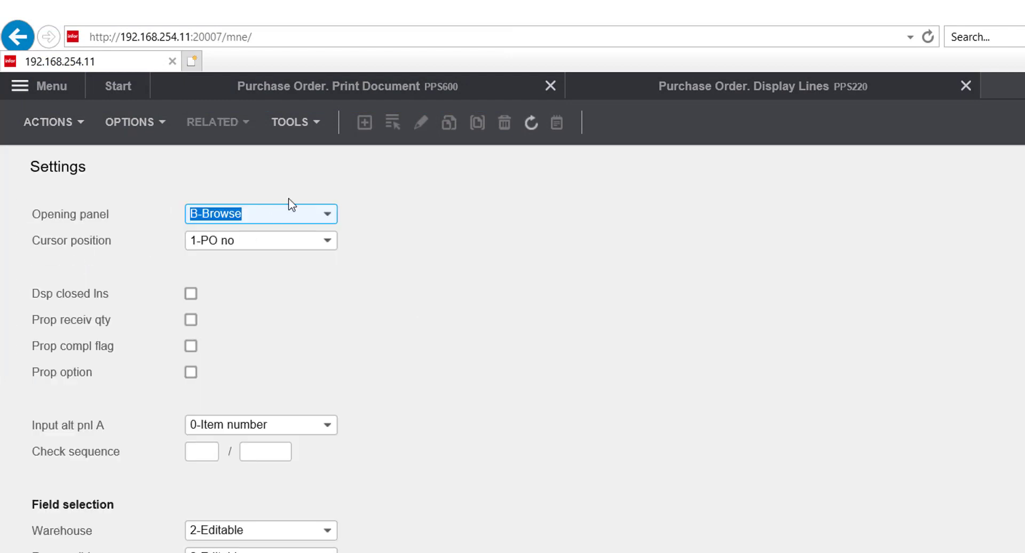
{"action": "left_click", "coordinate": [325, 216]}
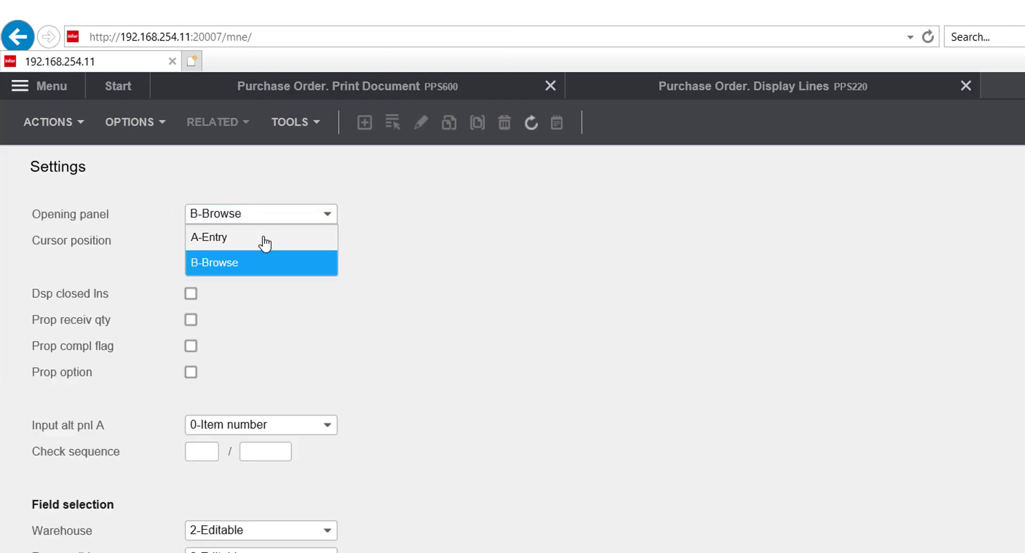
{"action": "left_click", "coordinate": [266, 238]}
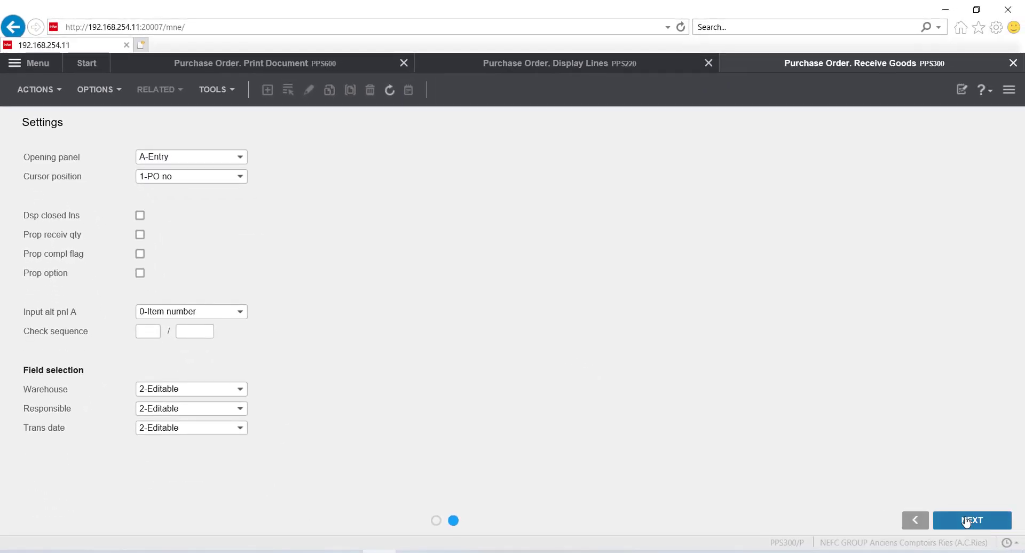
{"action": "left_click", "coordinate": [967, 520]}
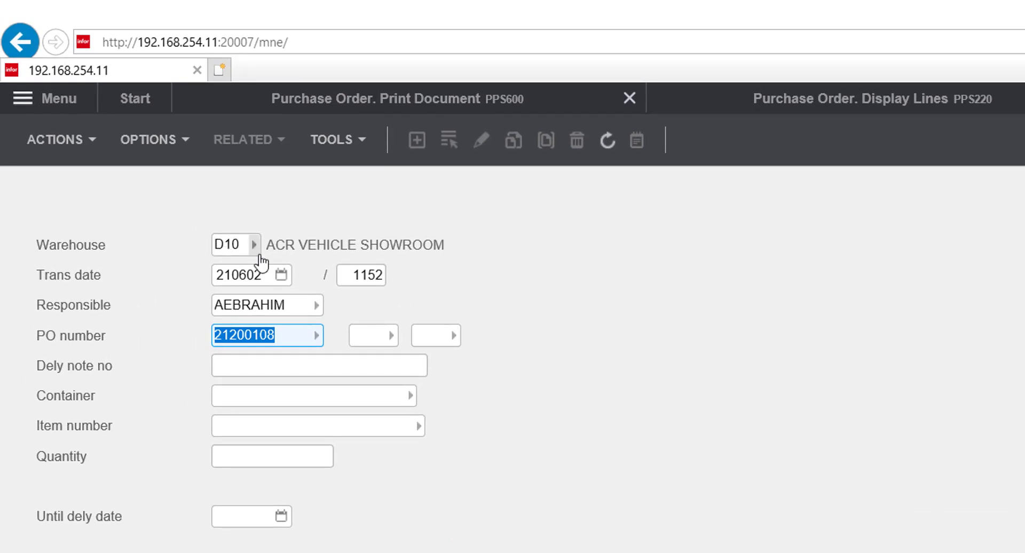
Step: Set the receiving warehouse to D01 and proceed to the receipt lines of the purchase order
{"action": "left_click", "coordinate": [233, 245]}
{"action": "key", "text": "BackSpace"}
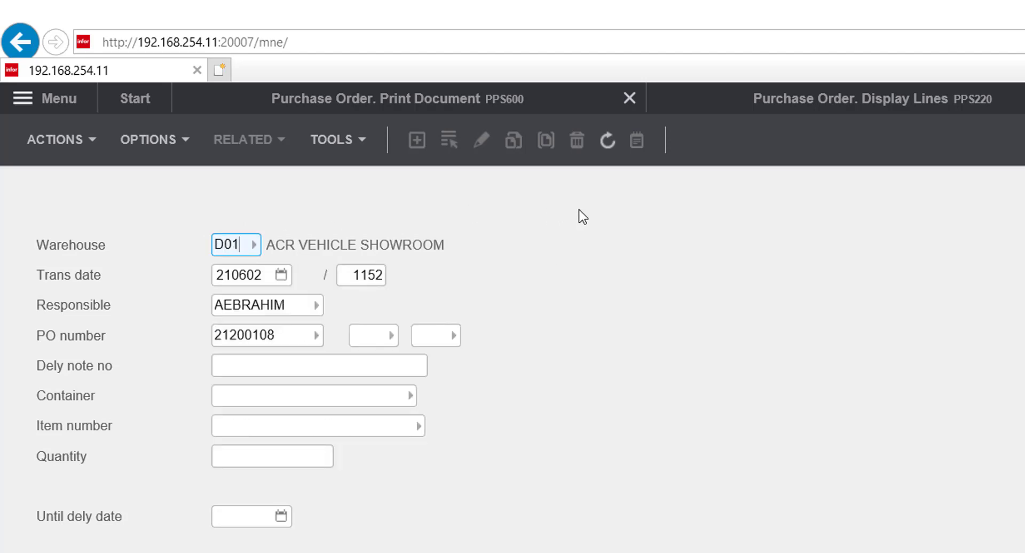
{"action": "left_click", "coordinate": [577, 214]}
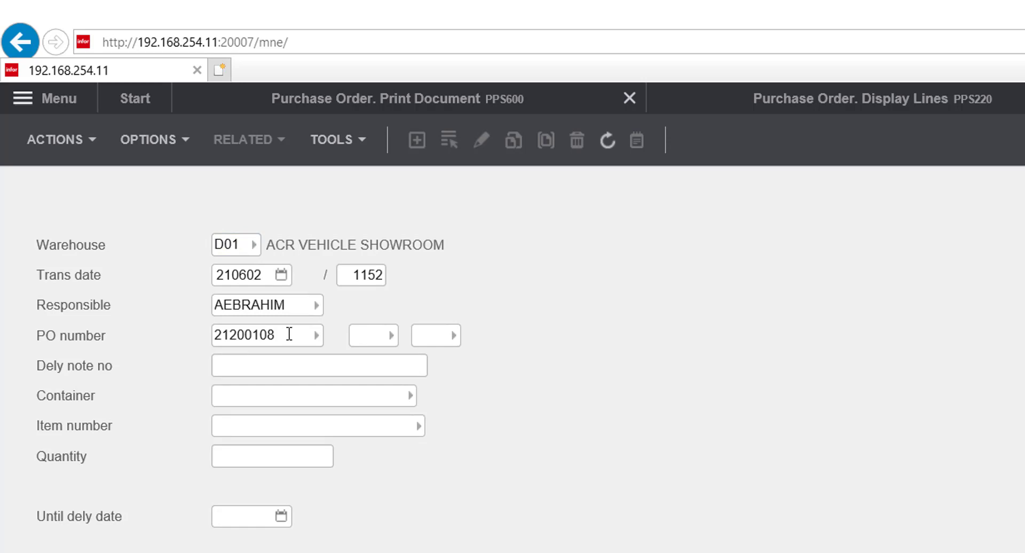
{"action": "mouse_move", "coordinate": [286, 335]}
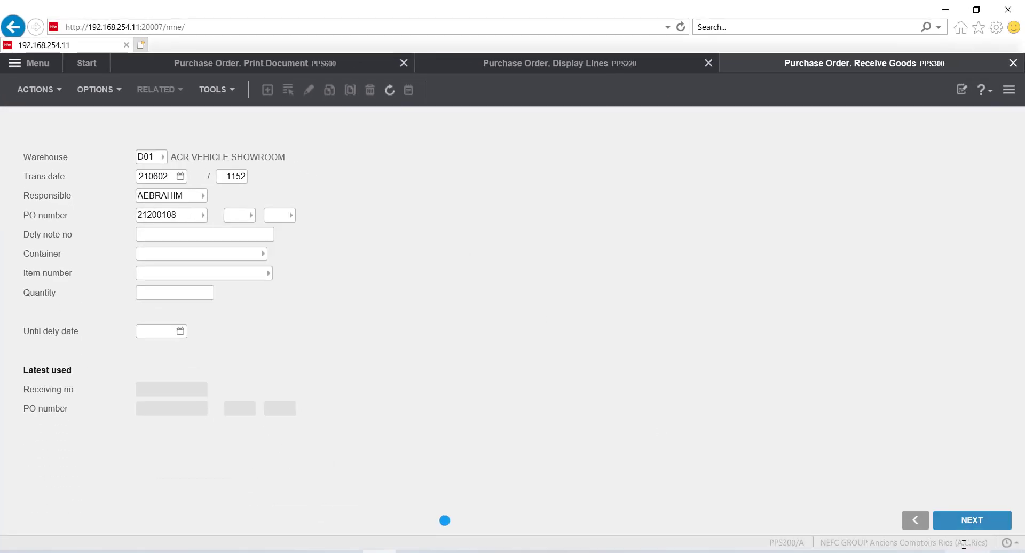
{"action": "left_click", "coordinate": [959, 522]}
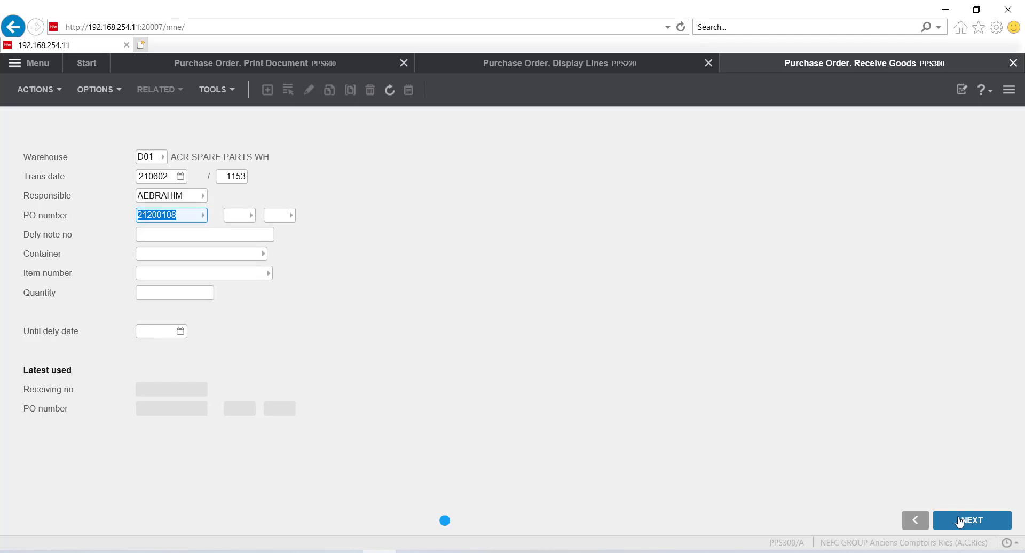
{"action": "left_click", "coordinate": [959, 523]}
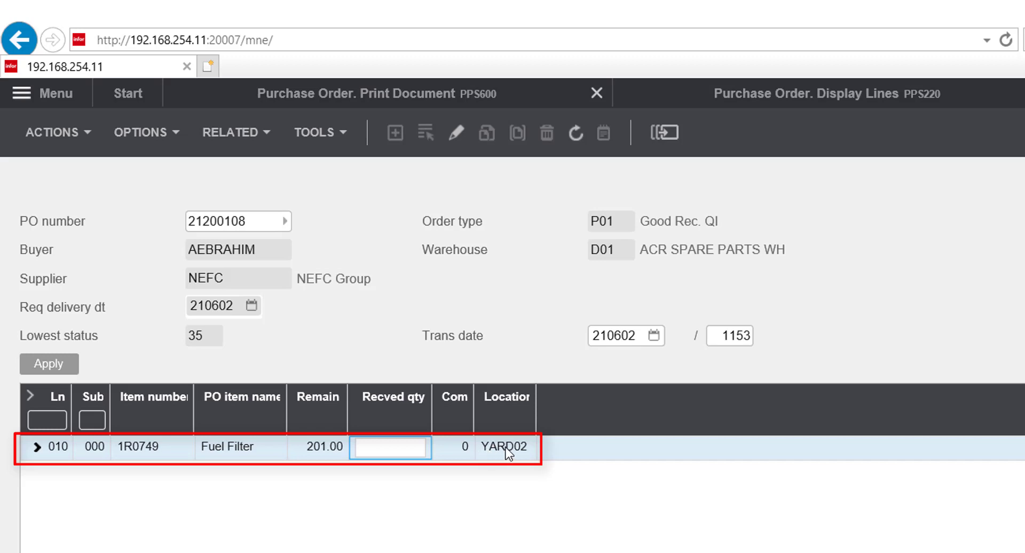
Step: Enter a received quantity of 201 for the 1R0749 Fuel Filter line and confirm the update
{"action": "left_click", "coordinate": [404, 446]}
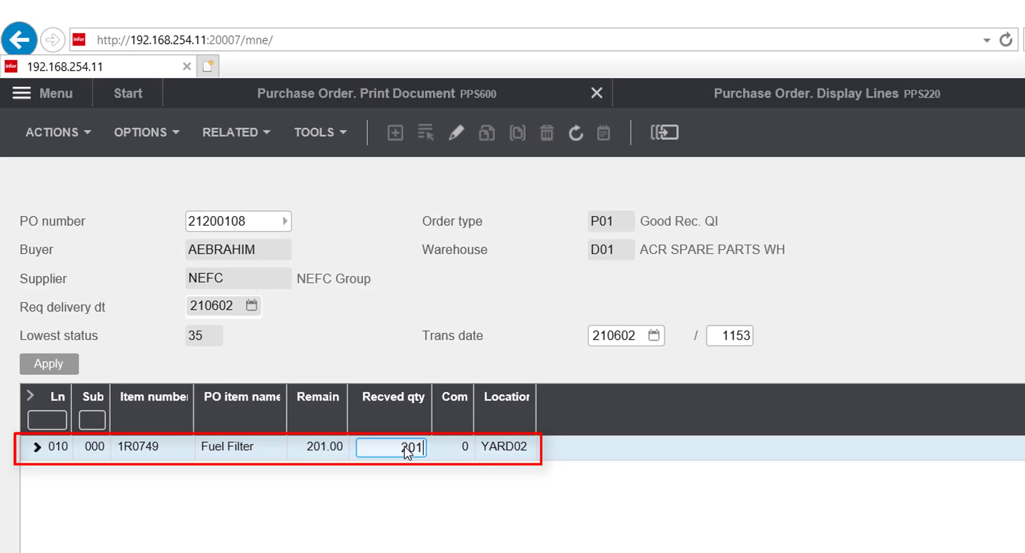
{"action": "left_click", "coordinate": [597, 450]}
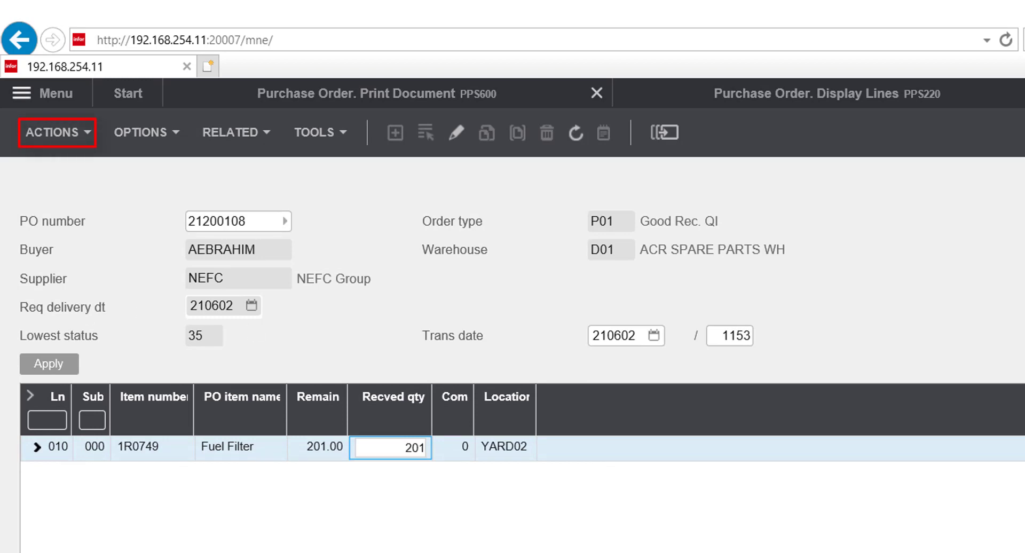
{"action": "left_click", "coordinate": [53, 135]}
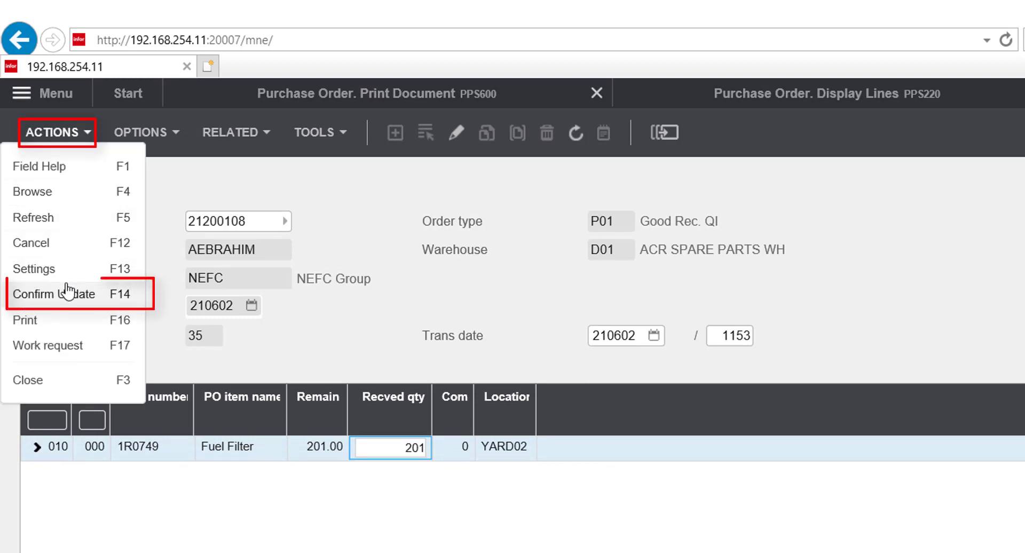
{"action": "left_click", "coordinate": [74, 305]}
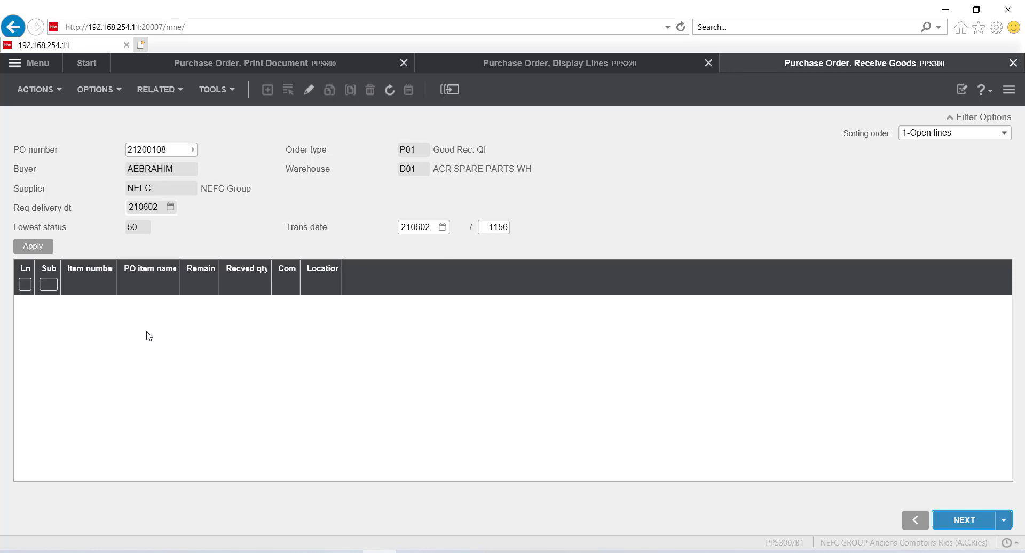
Step: Start program MWS060 to view the stock balances
{"action": "key", "text": "ctrl+r"}
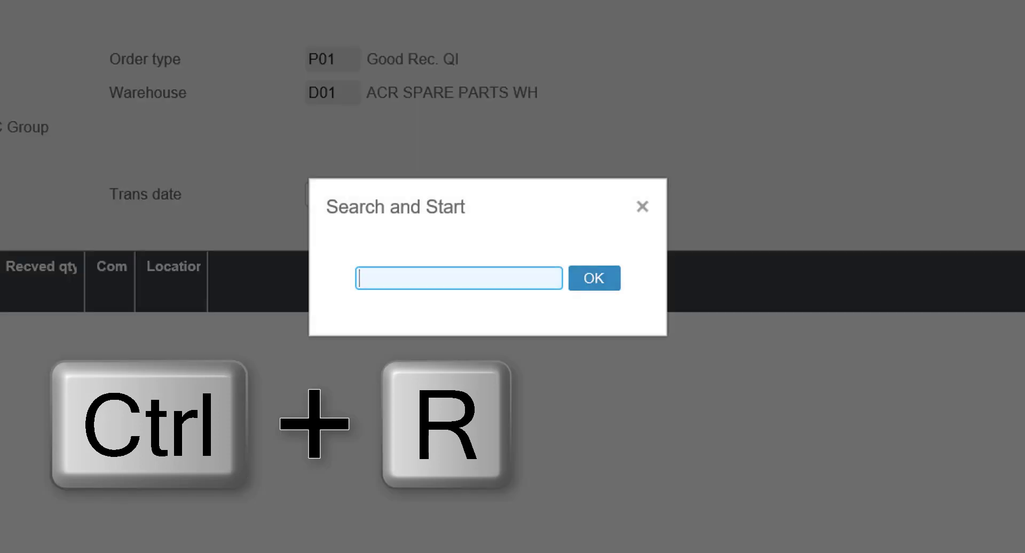
{"action": "type", "text": "MWS"}
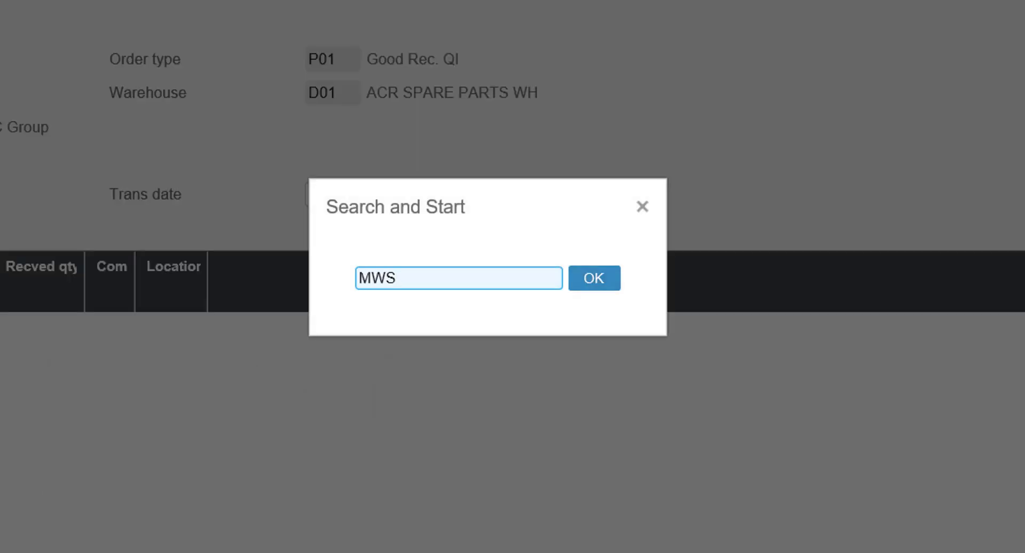
{"action": "type", "text": "060"}
{"action": "key", "text": "Return"}
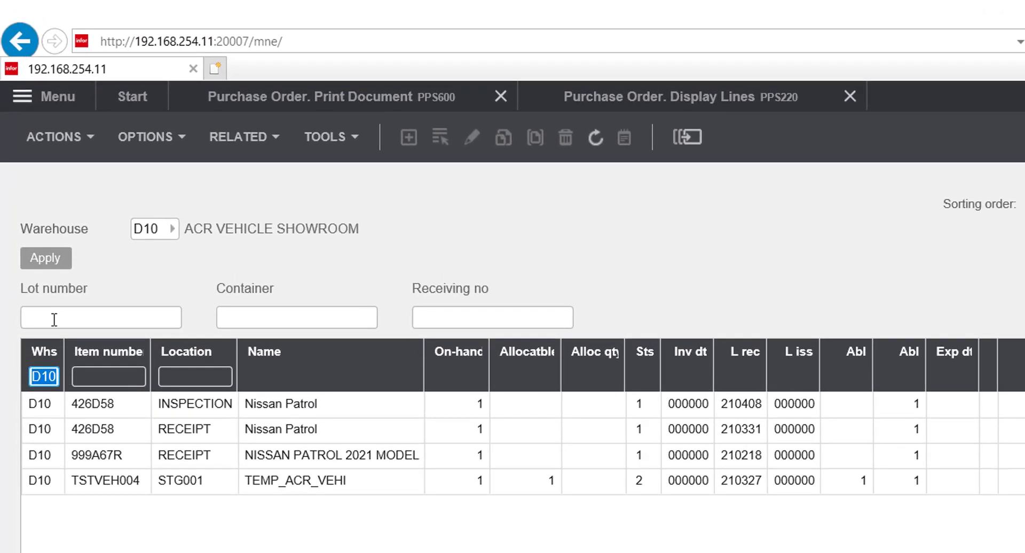
Step: Filter the stock balances by warehouse D01 and check the newly received 1R0749 line in location YARD02
{"action": "left_click", "coordinate": [157, 226]}
{"action": "mouse_move", "coordinate": [157, 226]}
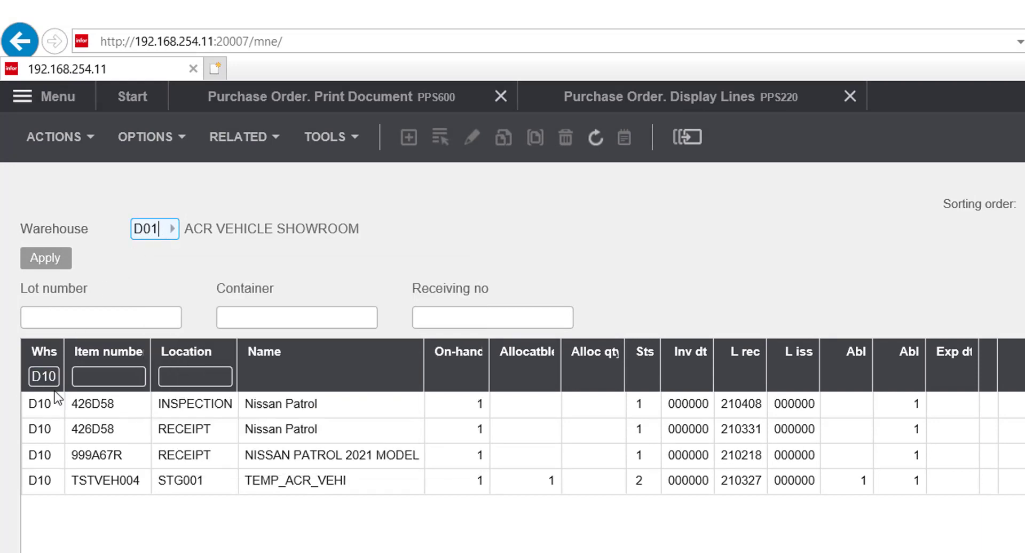
{"action": "double_click", "coordinate": [47, 377]}
{"action": "mouse_move", "coordinate": [48, 381]}
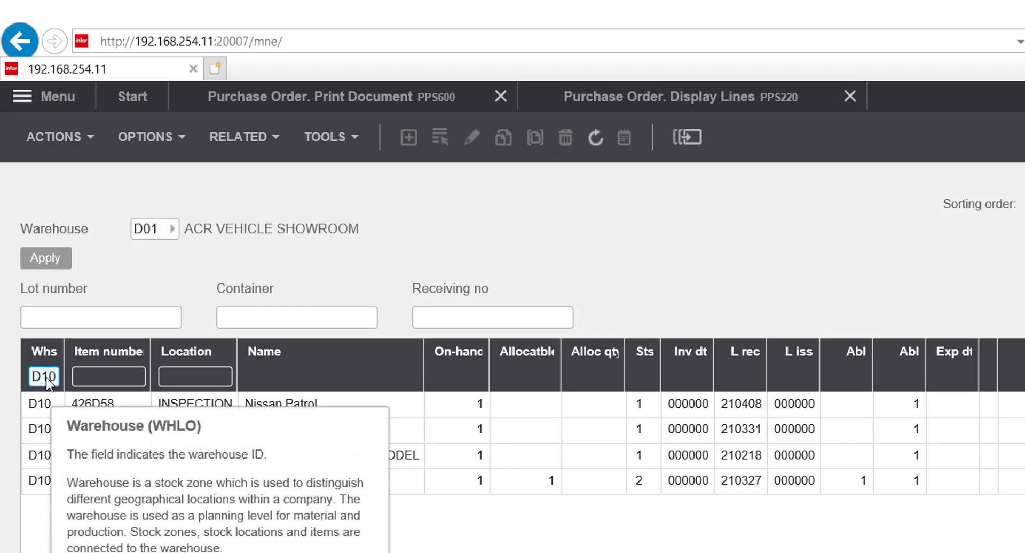
{"action": "type", "text": "D01"}
{"action": "left_click", "coordinate": [48, 261]}
{"action": "left_click", "coordinate": [48, 260]}
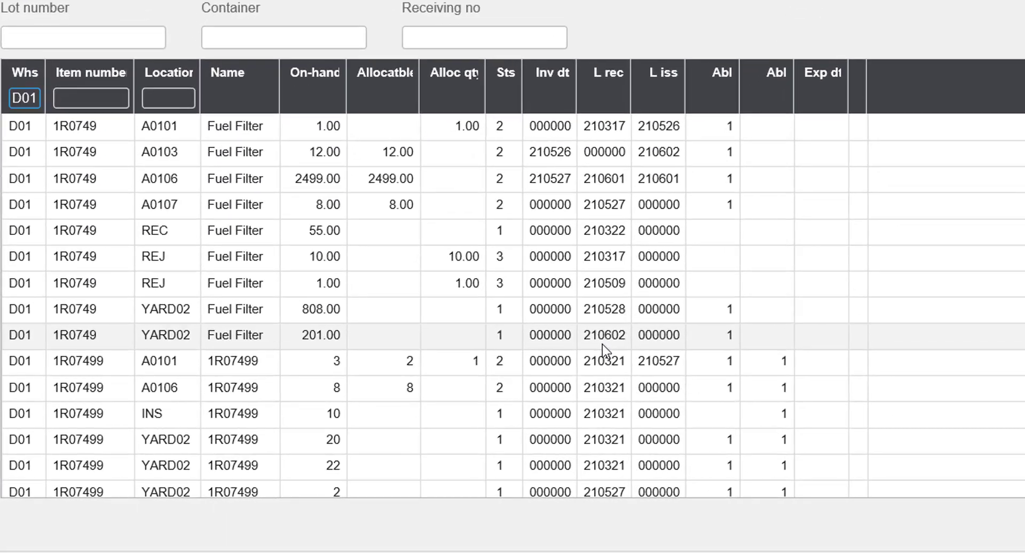
{"action": "left_click", "coordinate": [526, 359]}
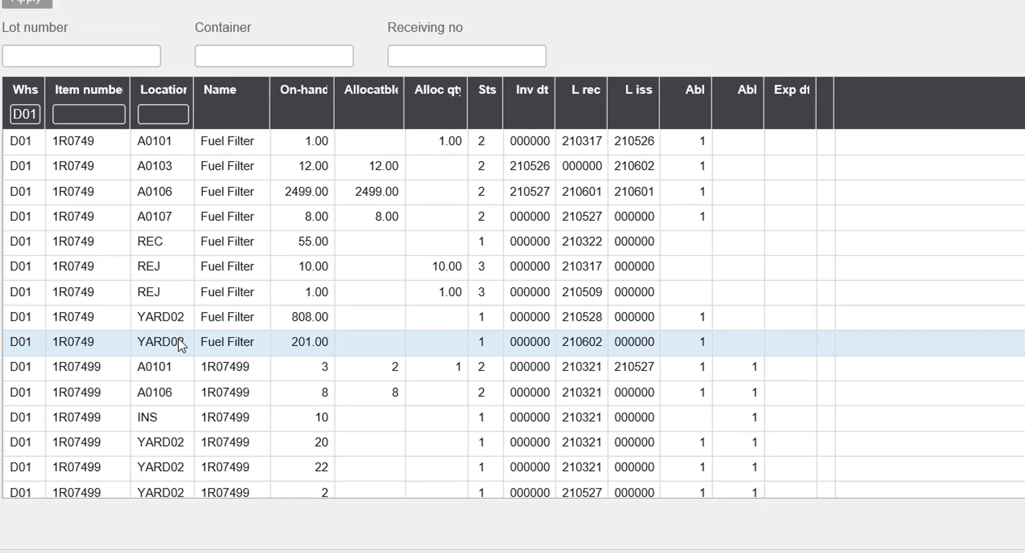
Step: Close the PPS300 goods receiving program and the other open purchase order programs, keeping MWS060 open
{"action": "left_click", "coordinate": [787, 64]}
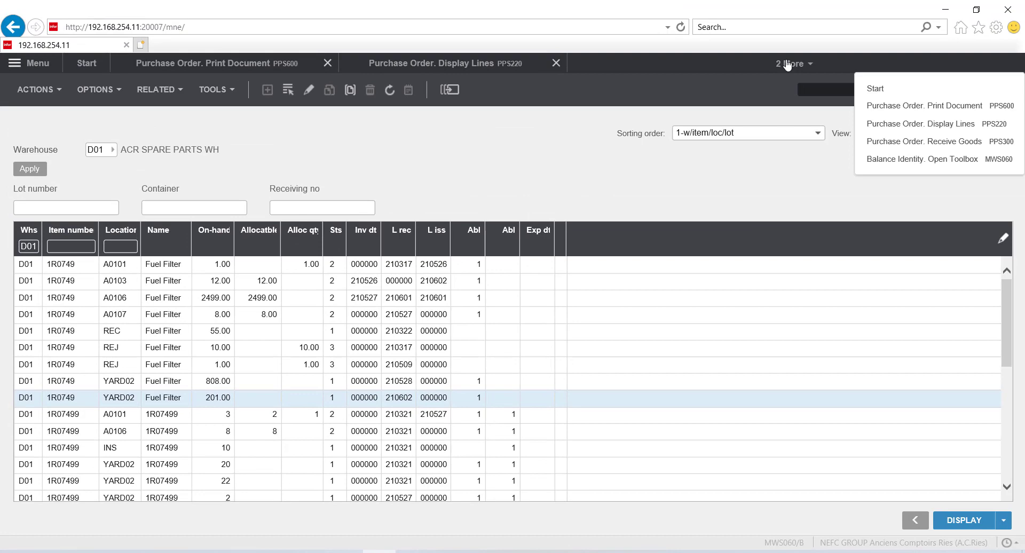
{"action": "left_click", "coordinate": [904, 143]}
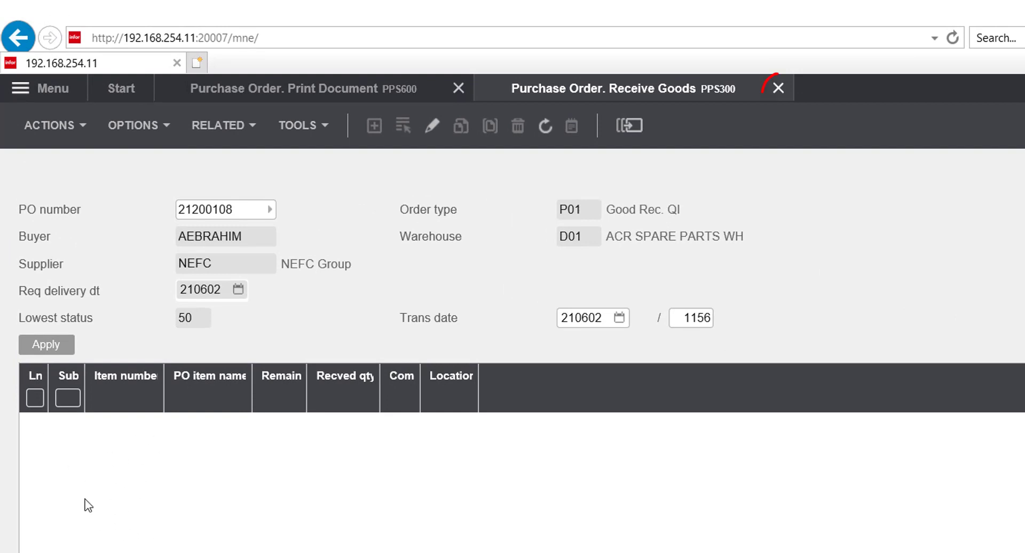
{"action": "left_click", "coordinate": [778, 90]}
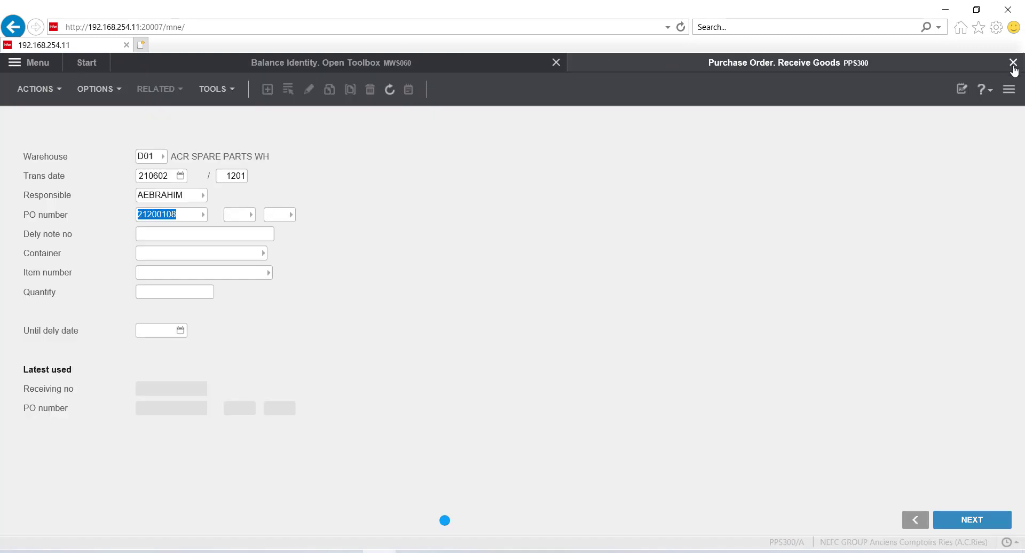
{"action": "left_click", "coordinate": [1013, 63]}
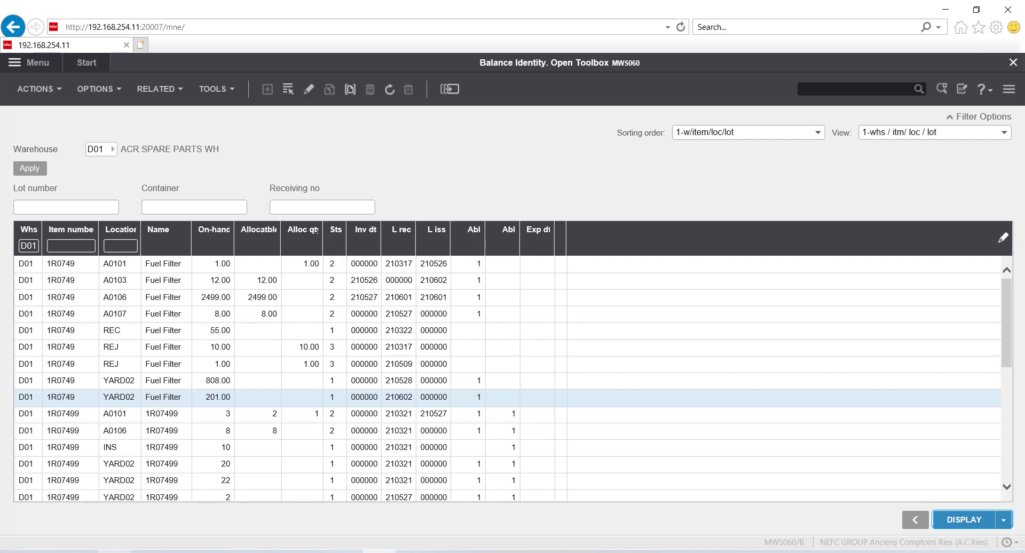
Step: Switch to Adobe Acrobat Reader and check the item, receiving and purchase order numbers in the PPS306 quality inspection document
{"action": "left_click", "coordinate": [114, 552]}
{"action": "left_click", "coordinate": [341, 120]}
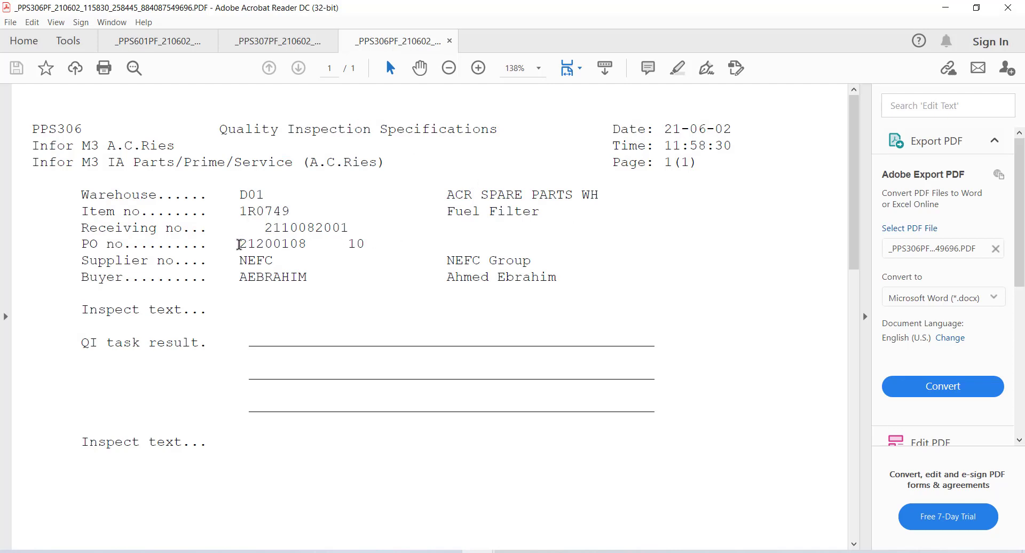
{"action": "mouse_move", "coordinate": [238, 244]}
{"action": "left_mouse_down"}
{"action": "mouse_move", "coordinate": [308, 243]}
{"action": "mouse_move", "coordinate": [267, 228]}
{"action": "mouse_move", "coordinate": [359, 228]}
{"action": "left_mouse_up"}
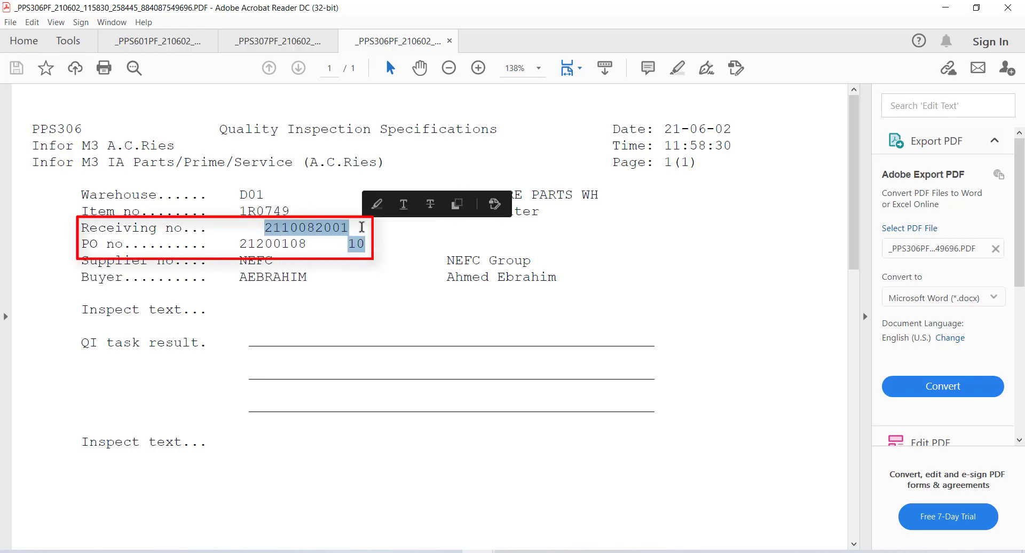
{"action": "left_click_drag", "start_coordinate": [233, 194], "coordinate": [296, 210]}
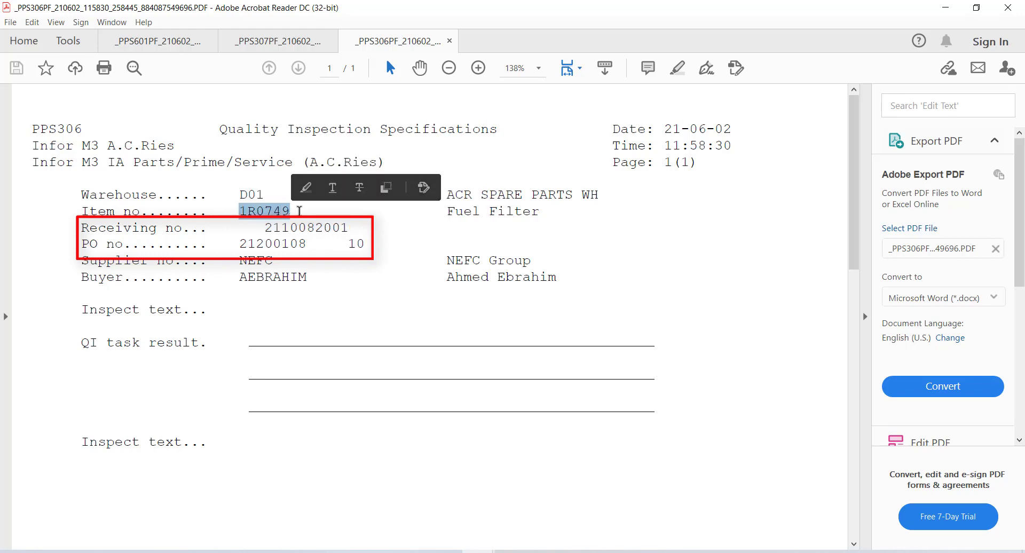
{"action": "left_click", "coordinate": [300, 210]}
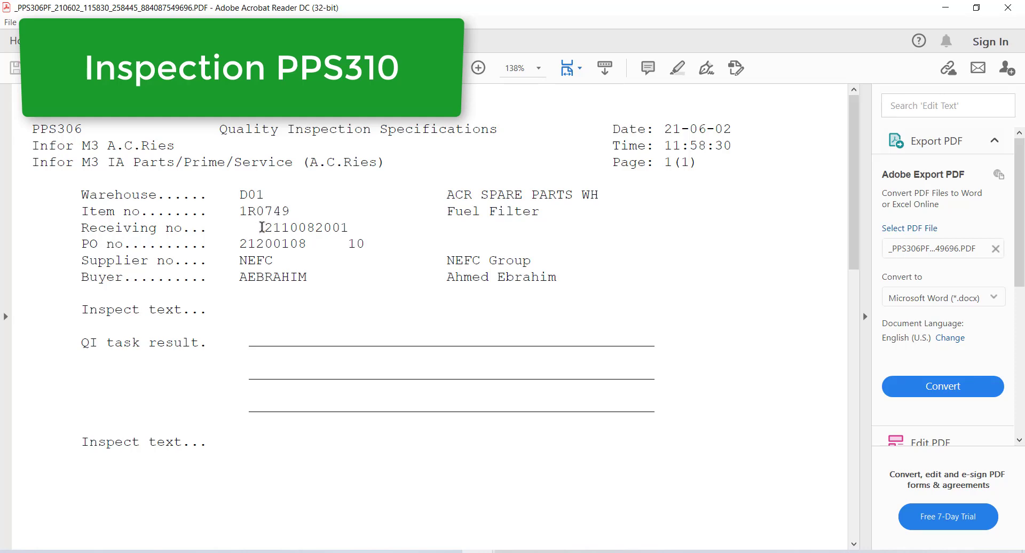
Step: Copy the receiving number from the PPS306 quality inspection document
{"action": "left_click_drag", "start_coordinate": [262, 228], "coordinate": [351, 224]}
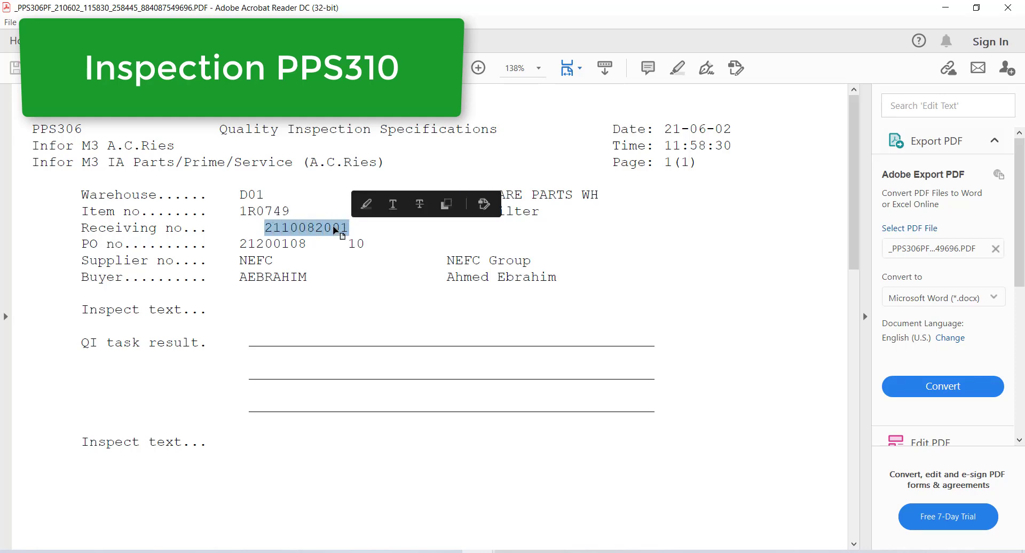
{"action": "right_click", "coordinate": [336, 228]}
{"action": "left_click", "coordinate": [367, 238]}
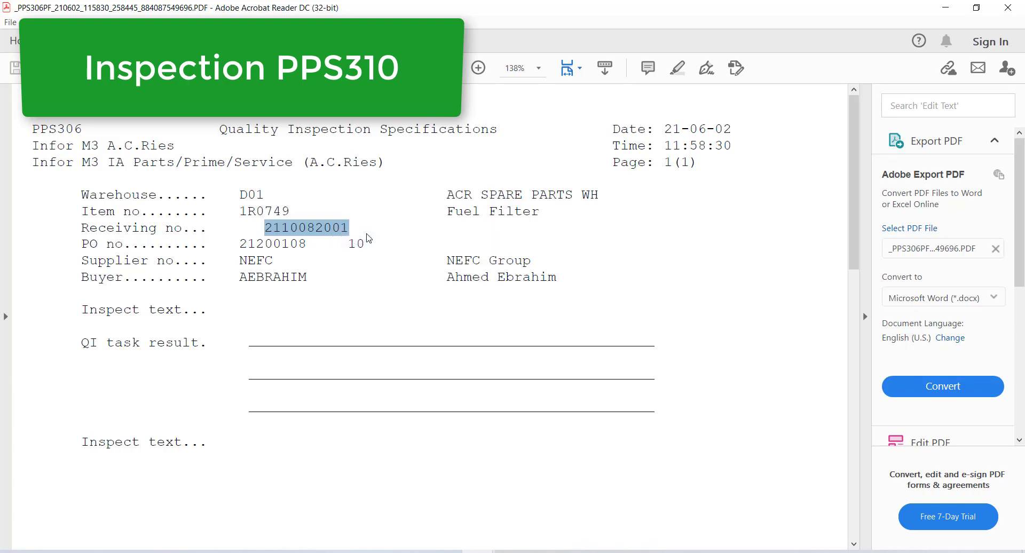
Step: Switch back to M3 in the browser and start program PPS310 to inspect the goods
{"action": "left_click", "coordinate": [379, 550]}
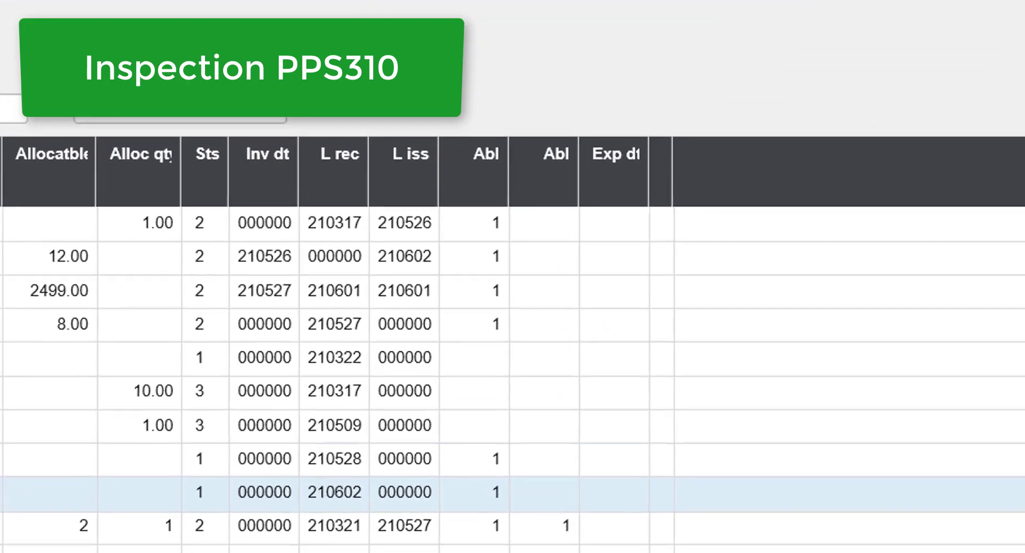
{"action": "key", "text": "ctrl+r"}
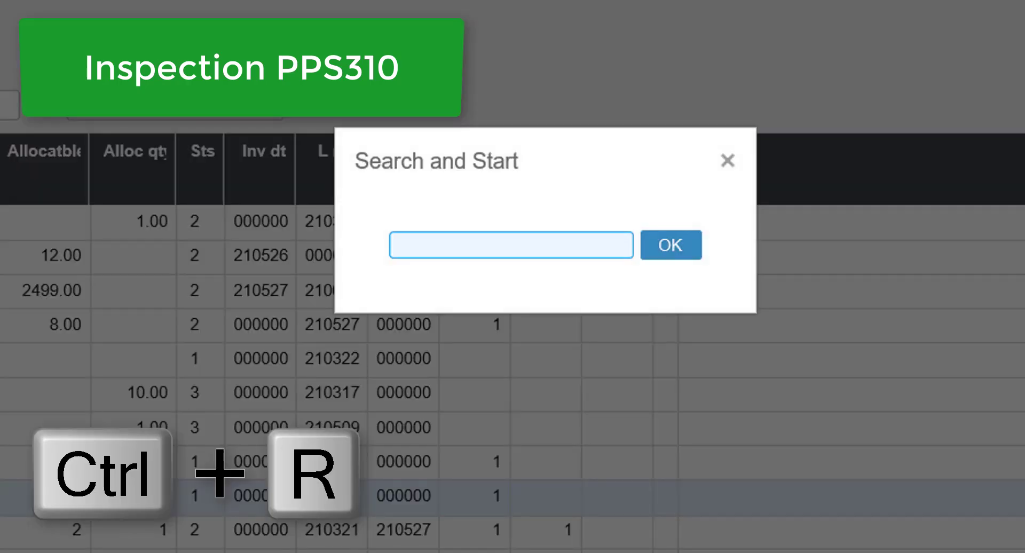
{"action": "type", "text": "PPS310"}
{"action": "key", "text": "Return"}
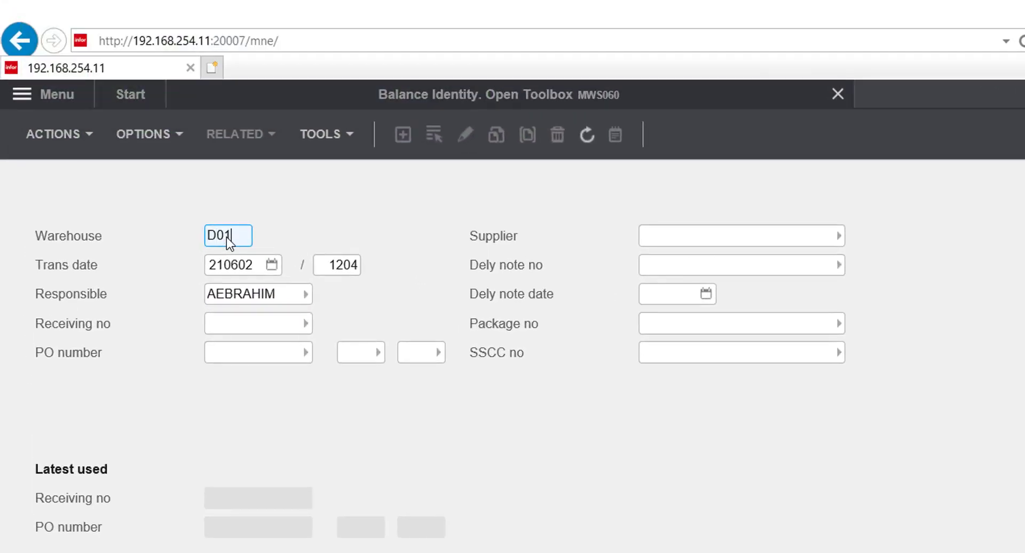
Step: Use warehouse D01, paste the copied receiving number and proceed to the inspection details
{"action": "key", "text": "Return"}
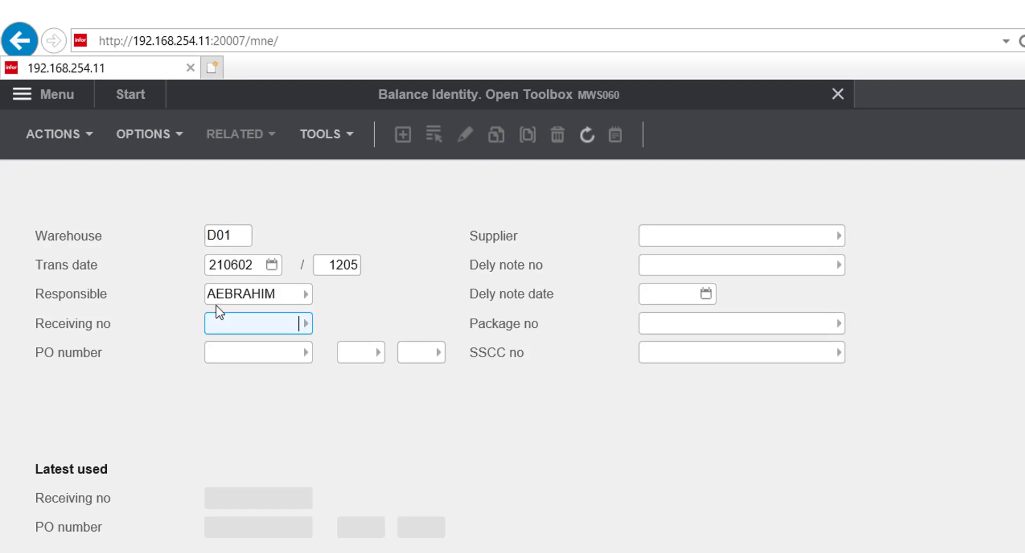
{"action": "key", "text": "ctrl+v"}
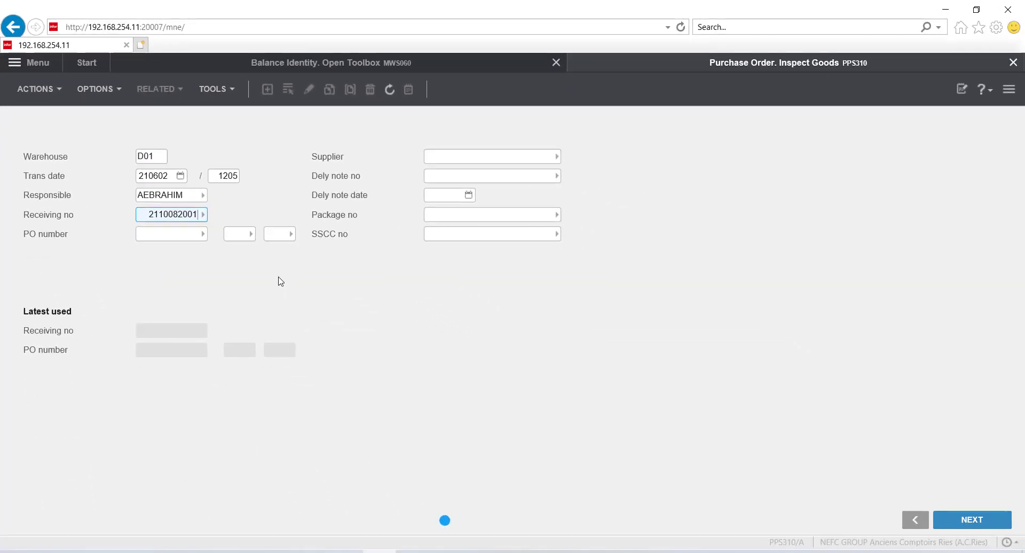
{"action": "key", "text": "Return"}
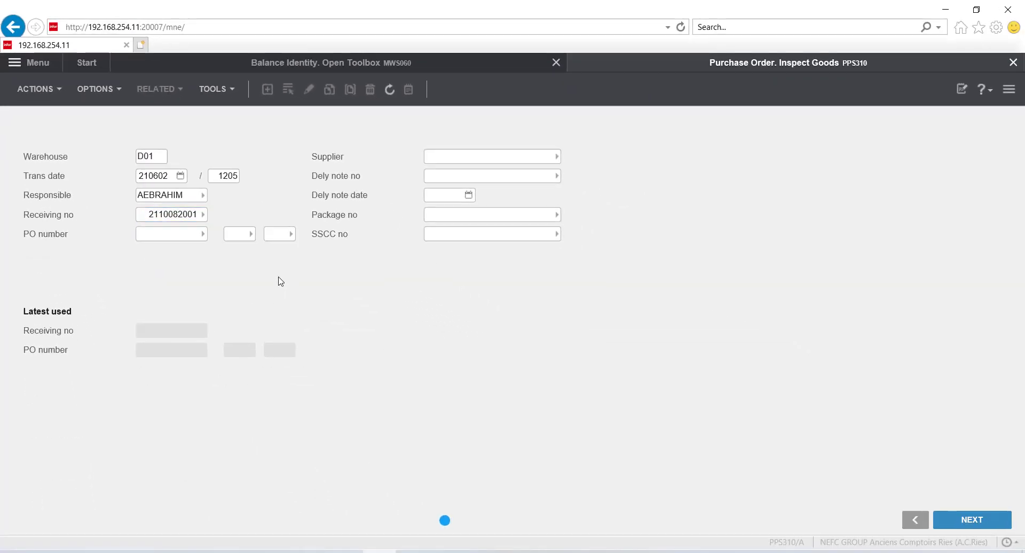
{"action": "left_click", "coordinate": [960, 527]}
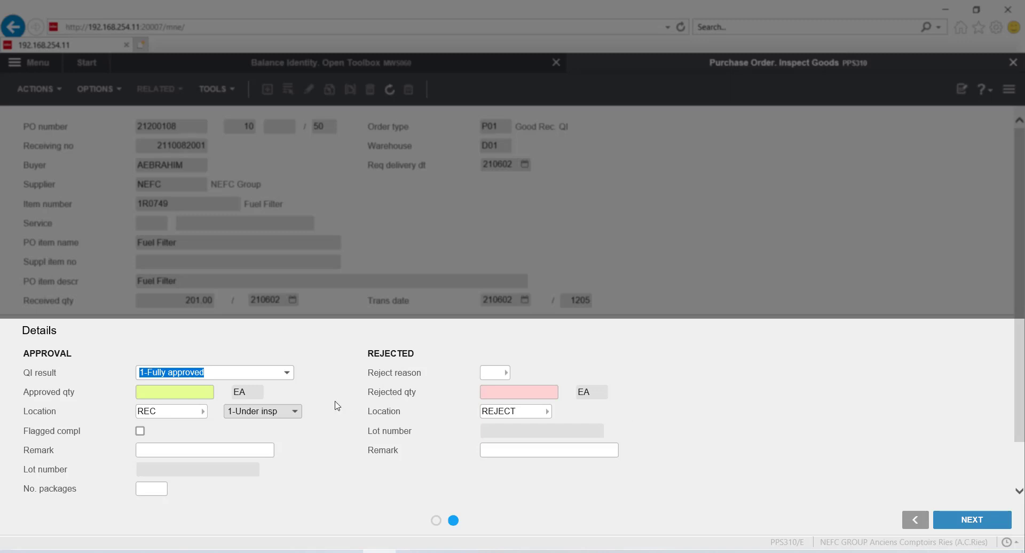
Step: Set the approved quantity to 201 and choose INS (INSPECTION) as the location for the approved goods
{"action": "left_click", "coordinate": [28, 353]}
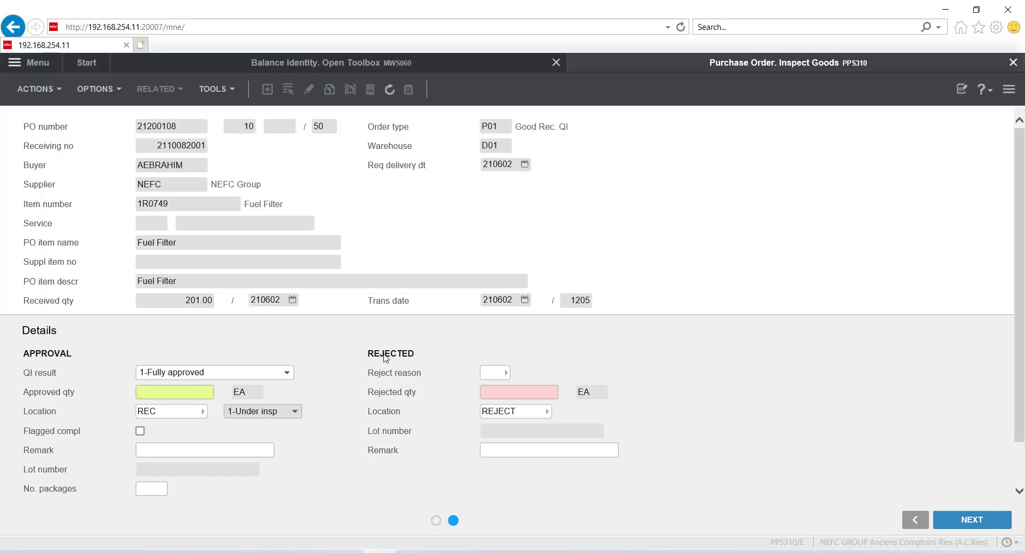
{"action": "left_click", "coordinate": [158, 392]}
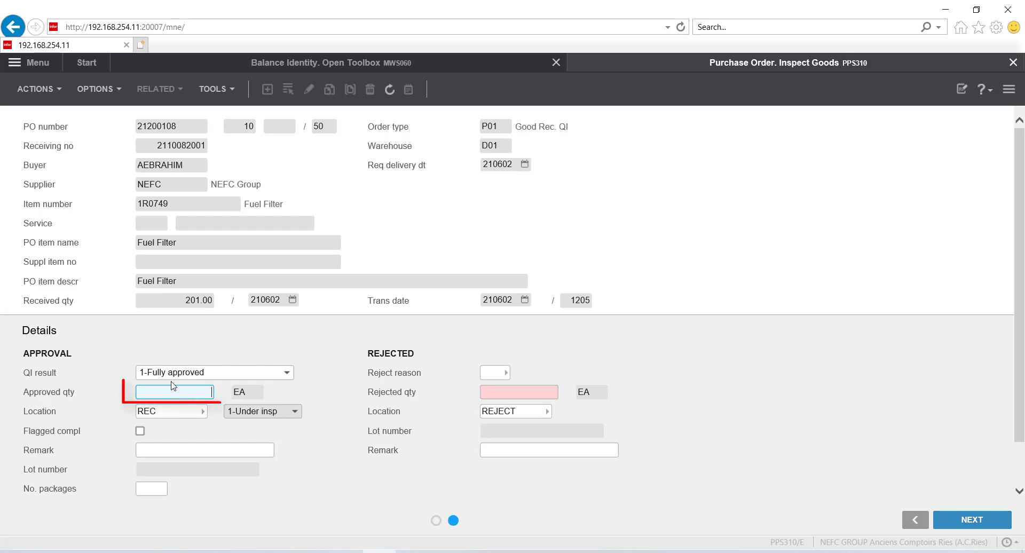
{"action": "type", "text": "201"}
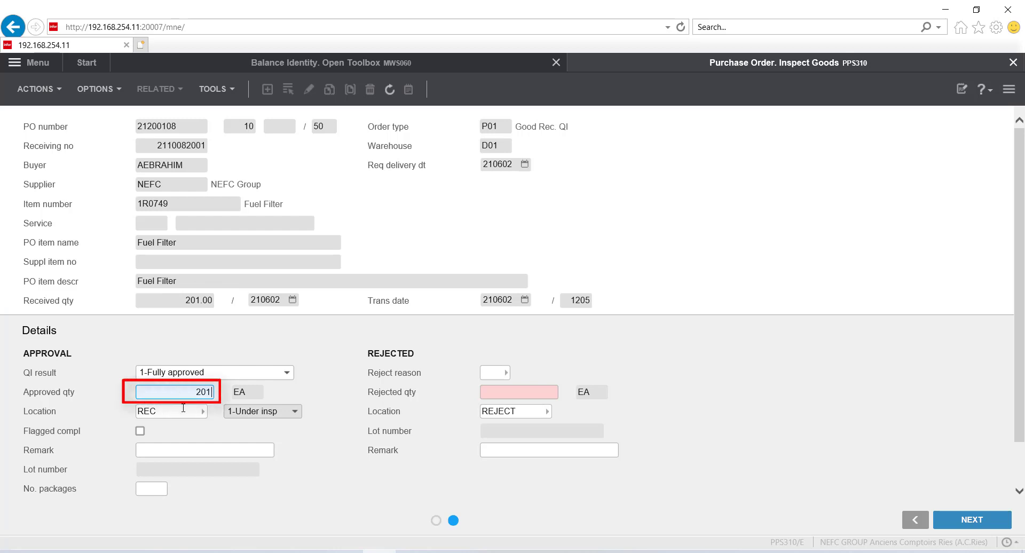
{"action": "mouse_move", "coordinate": [186, 411]}
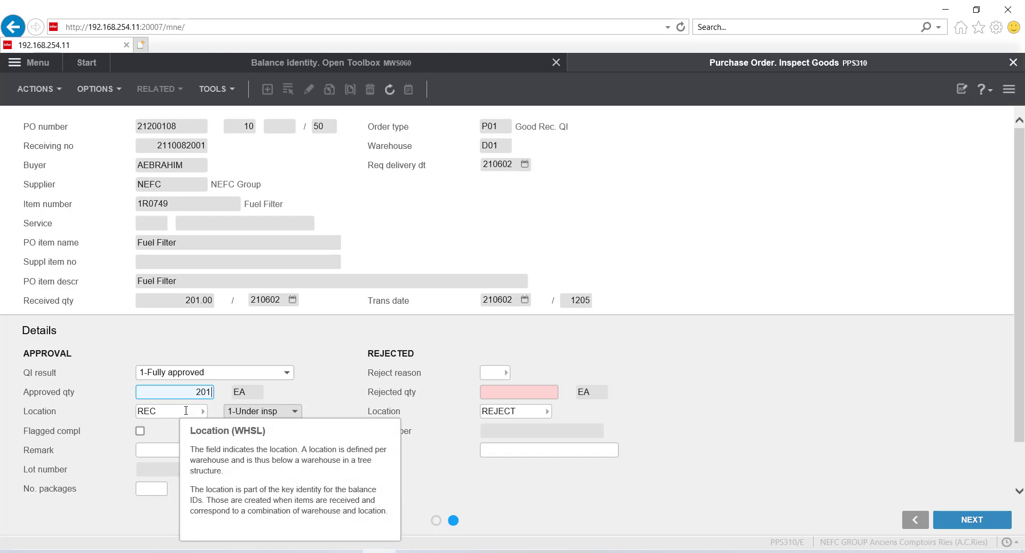
{"action": "left_click", "coordinate": [186, 410]}
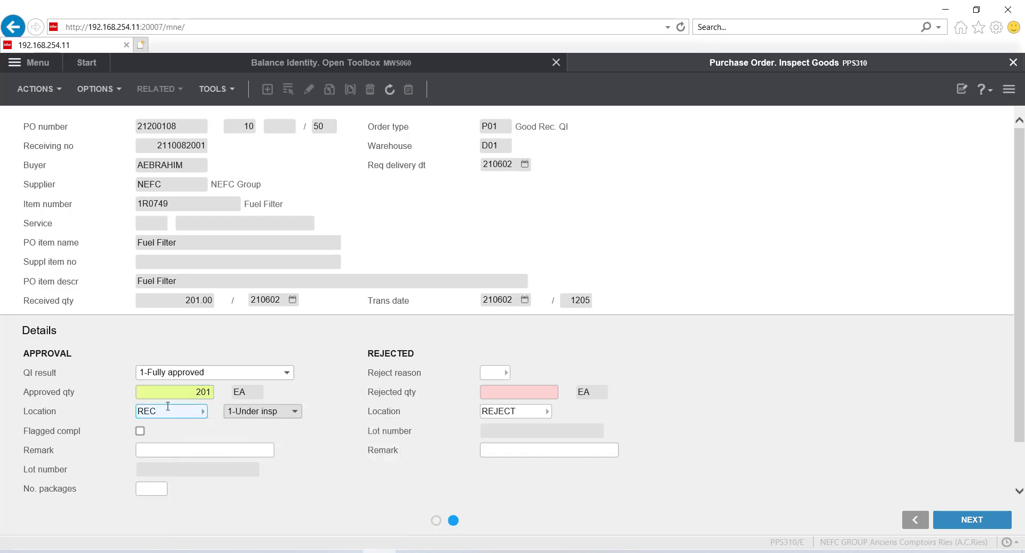
{"action": "left_click", "coordinate": [203, 411]}
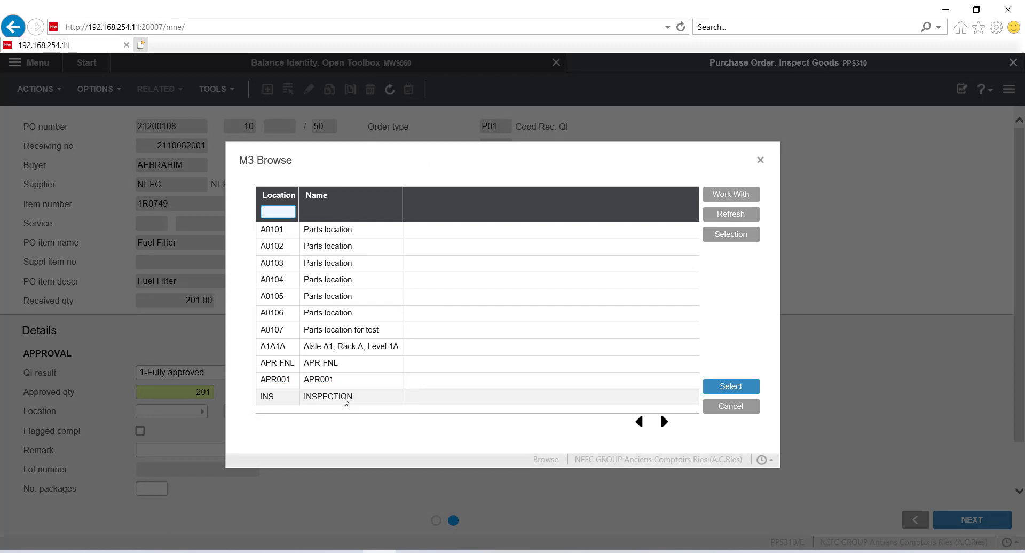
{"action": "left_click", "coordinate": [344, 401]}
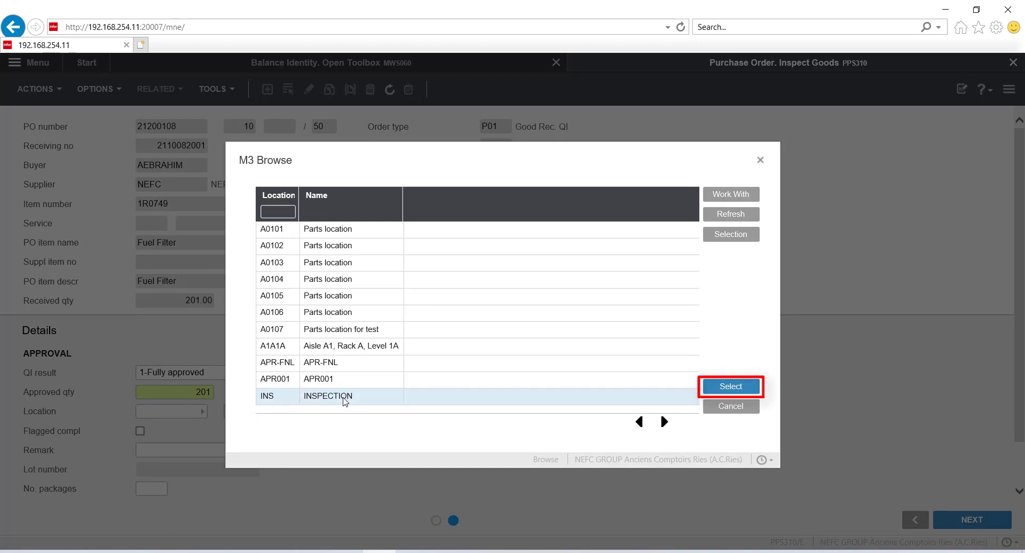
{"action": "left_click", "coordinate": [737, 392]}
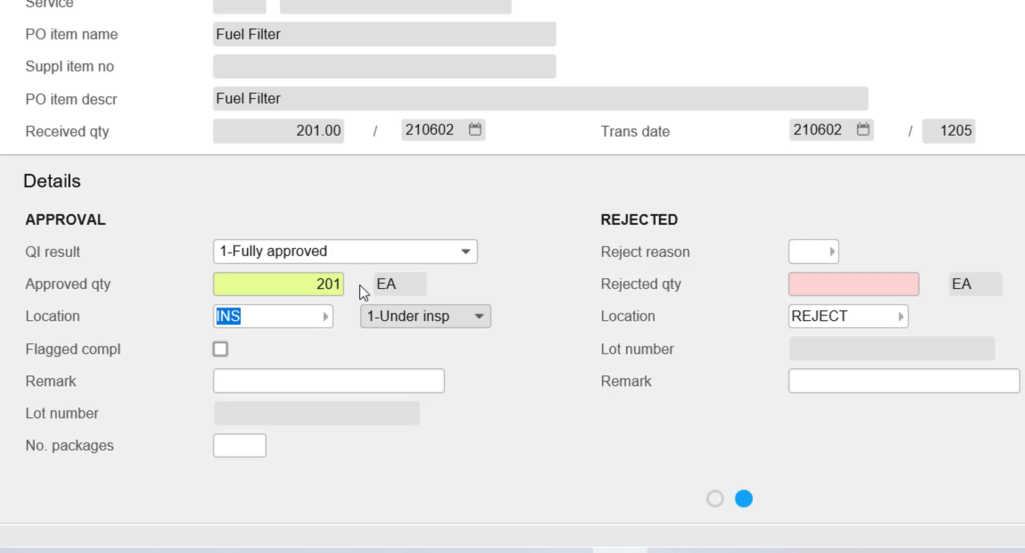
Step: Review the QI result options and select 1-Fully approved
{"action": "mouse_move", "coordinate": [343, 284]}
{"action": "left_click", "coordinate": [466, 256]}
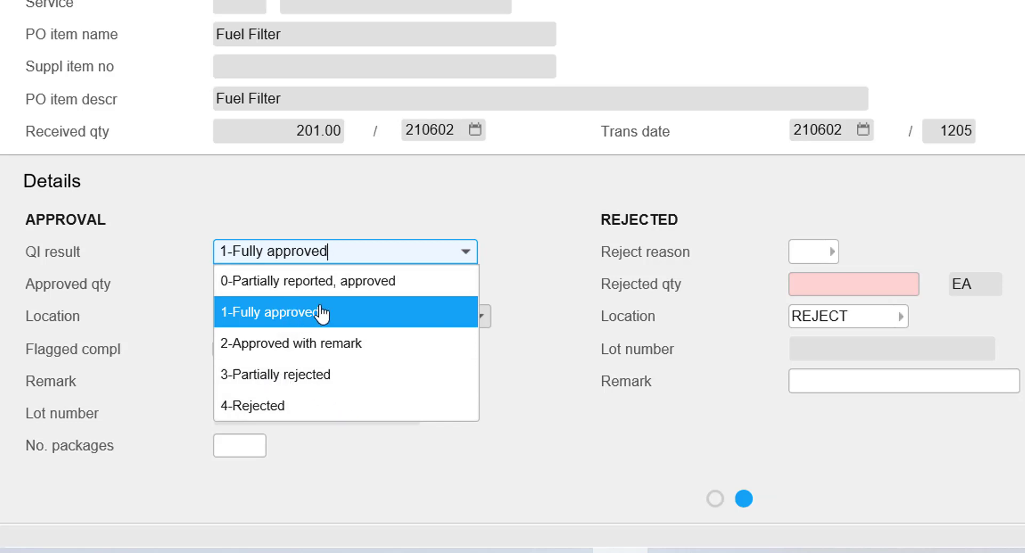
{"action": "left_click", "coordinate": [378, 314]}
{"action": "left_click", "coordinate": [558, 258]}
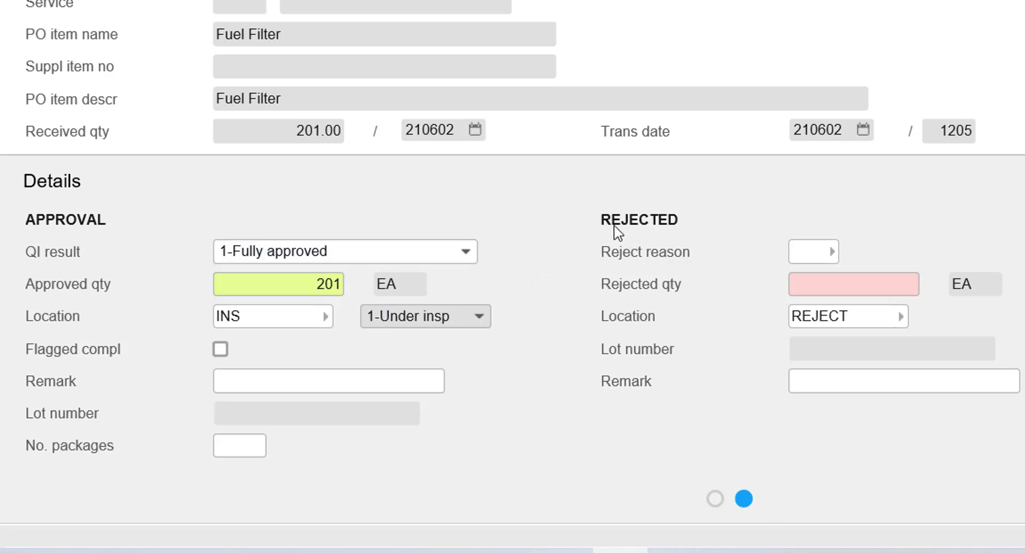
Step: Clear the location for rejected goods and submit the inspection
{"action": "left_click", "coordinate": [854, 322]}
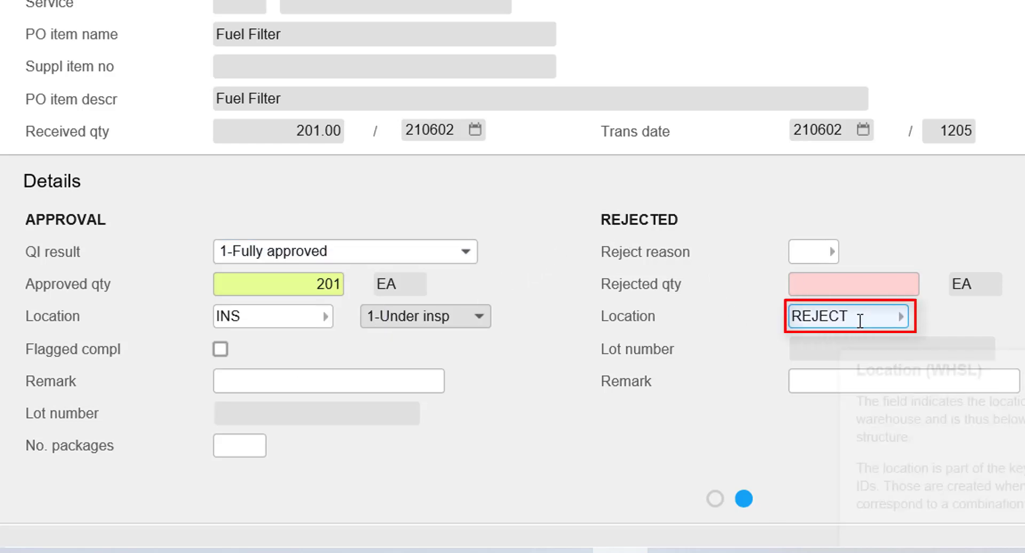
{"action": "key", "text": "BackSpace"}
{"action": "key", "text": "BackSpace"}
{"action": "key", "text": "BackSpace"}
{"action": "key", "text": "BackSpace"}
{"action": "key", "text": "BackSpace"}
{"action": "key", "text": "BackSpace"}
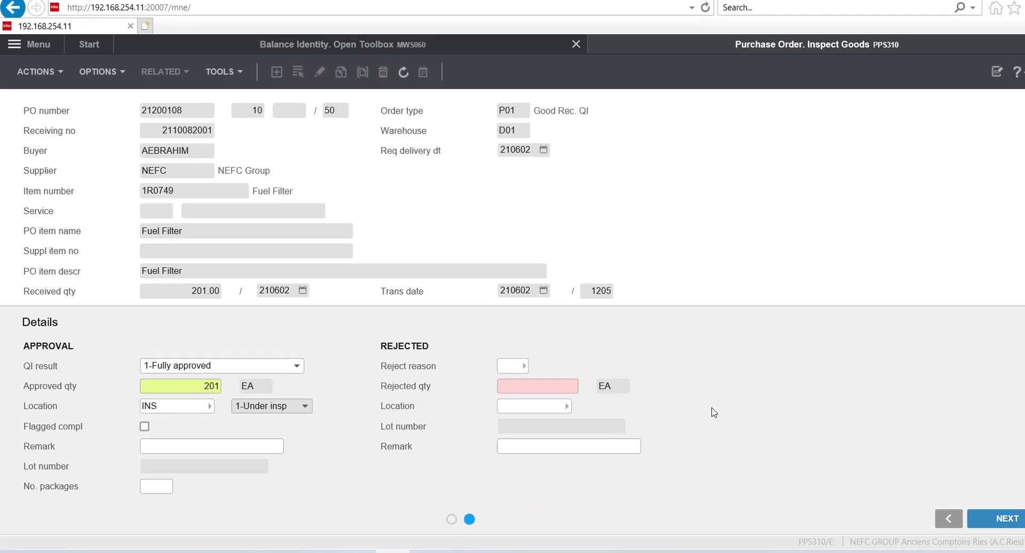
{"action": "left_click", "coordinate": [960, 524]}
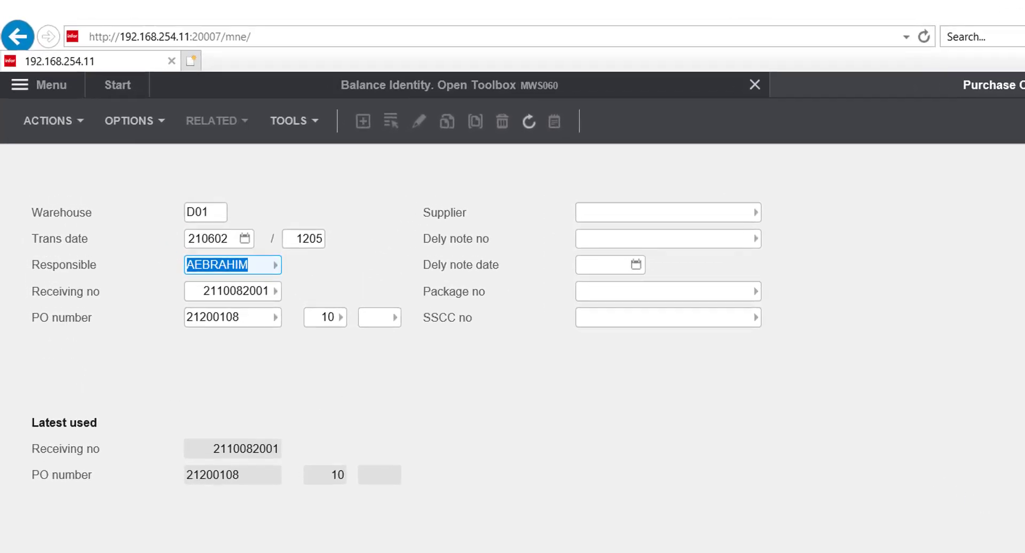
Step: Start program PPS200 to access the purchase order
{"action": "key", "text": "ctrl+r"}
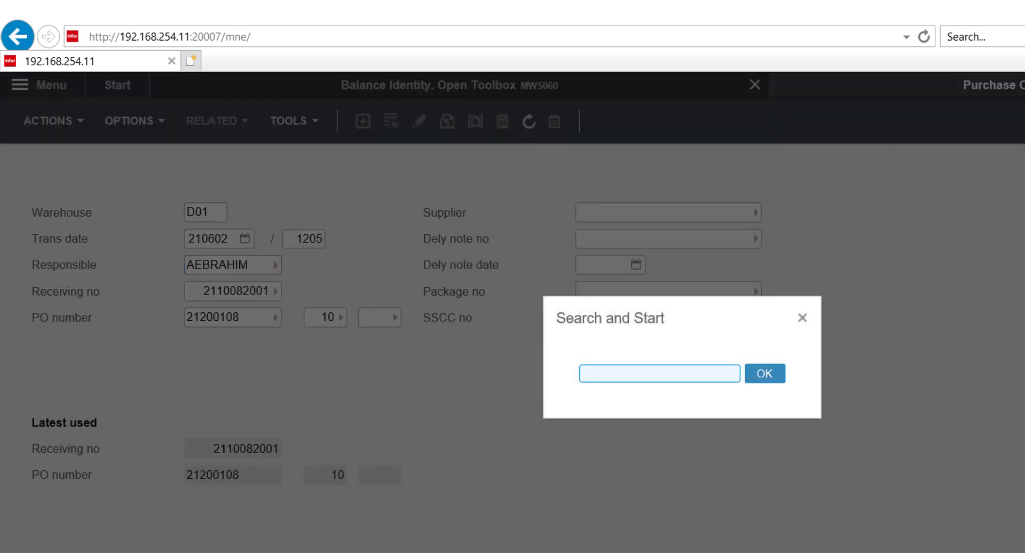
{"action": "type", "text": "PPS200"}
{"action": "key", "text": "Return"}
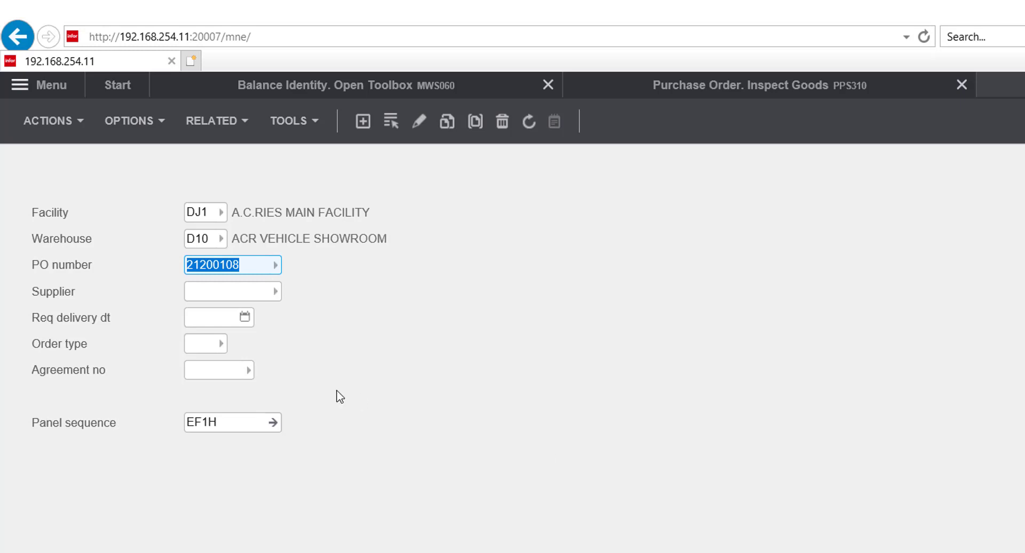
Step: Copy the PO number and set the PPS200 opening panel to B-Browse
{"action": "right_click", "coordinate": [195, 266]}
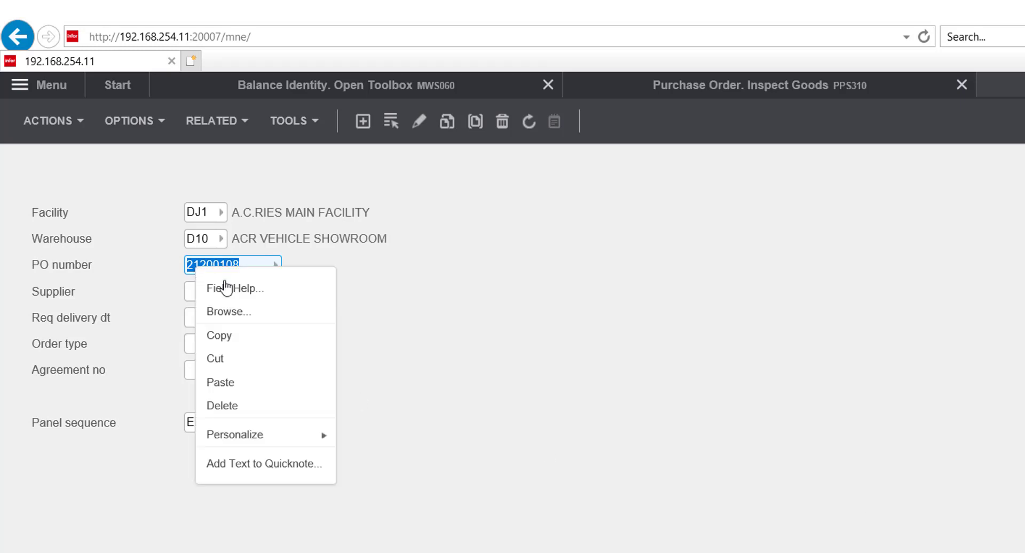
{"action": "left_click", "coordinate": [231, 336]}
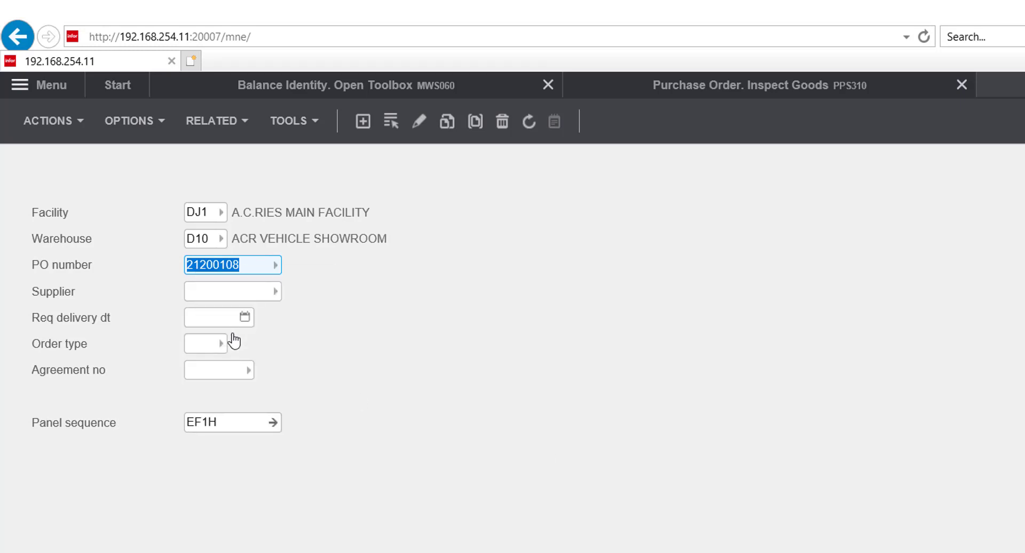
{"action": "left_click", "coordinate": [48, 122]}
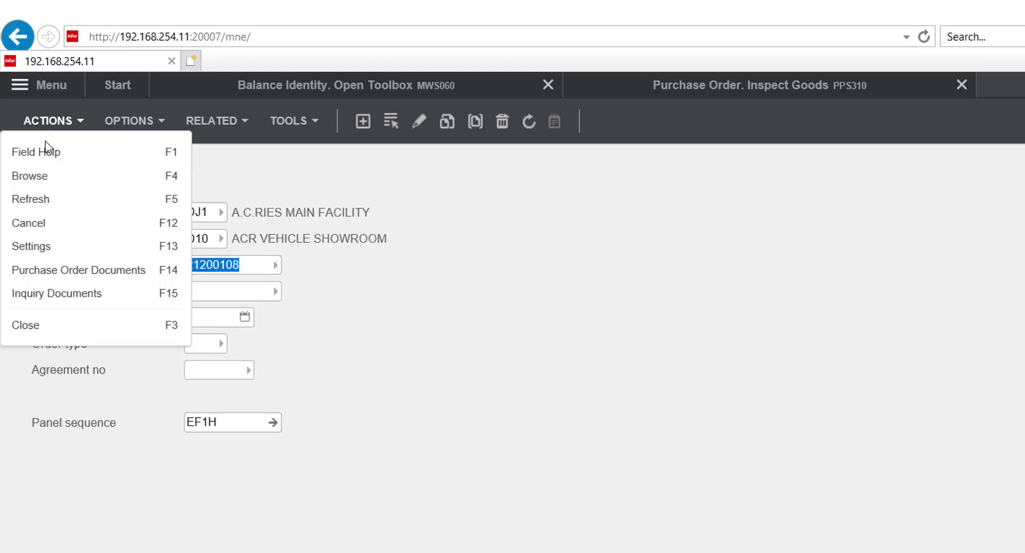
{"action": "left_click", "coordinate": [50, 248]}
{"action": "left_click", "coordinate": [327, 214]}
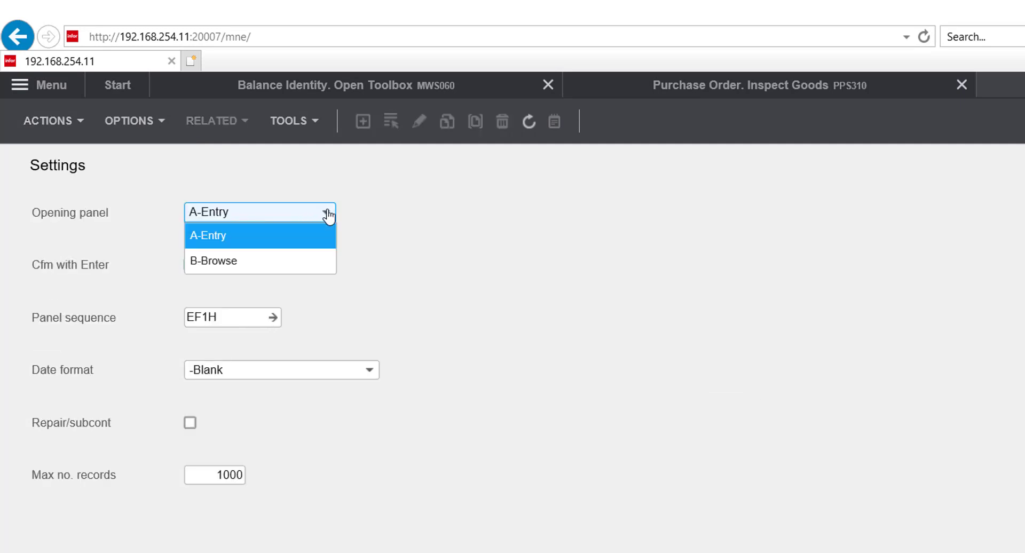
{"action": "left_click", "coordinate": [221, 262]}
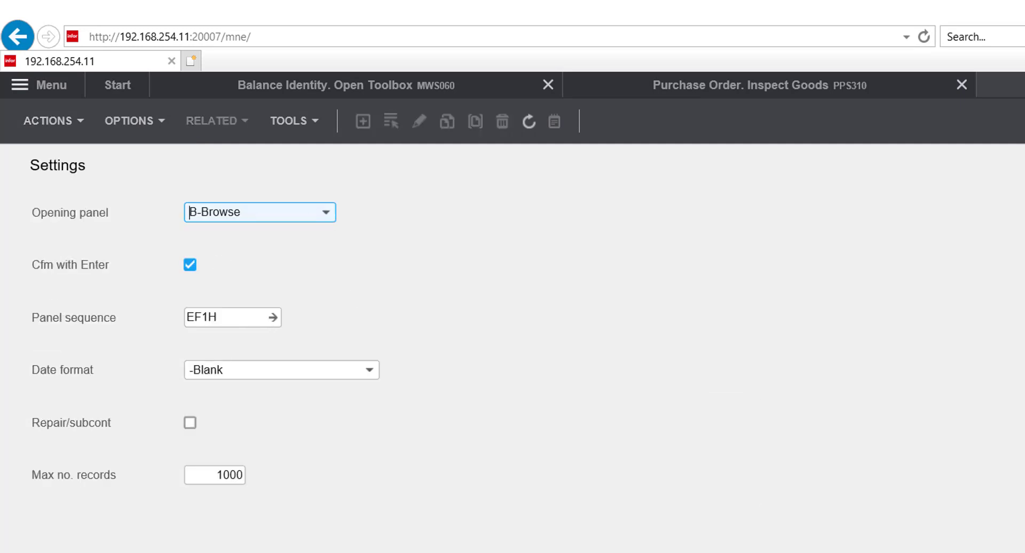
{"action": "key", "text": "Return"}
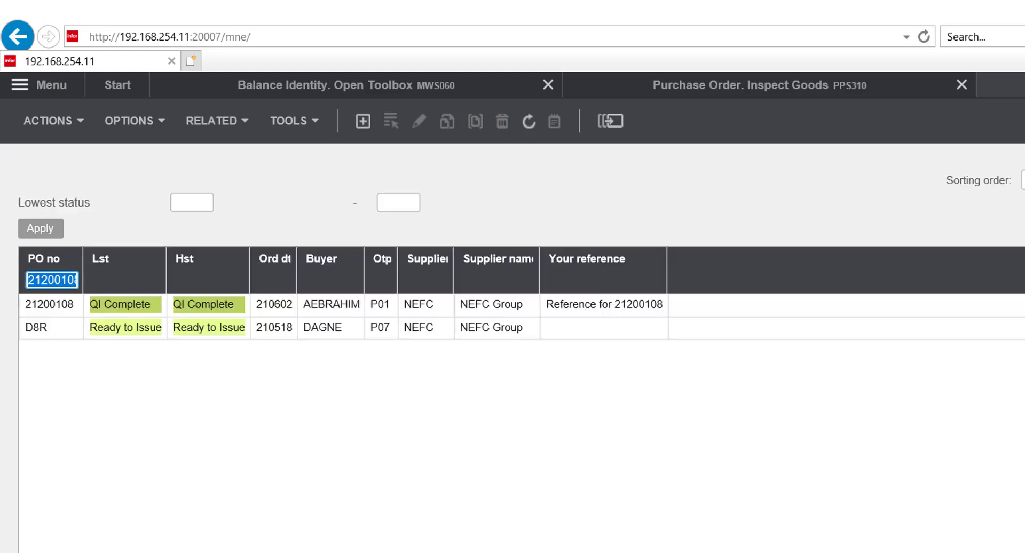
Step: Check the purchase order's lowest and highest status, and refresh the MWS060 balances to examine item 1R0749 at location INS
{"action": "left_click", "coordinate": [60, 279]}
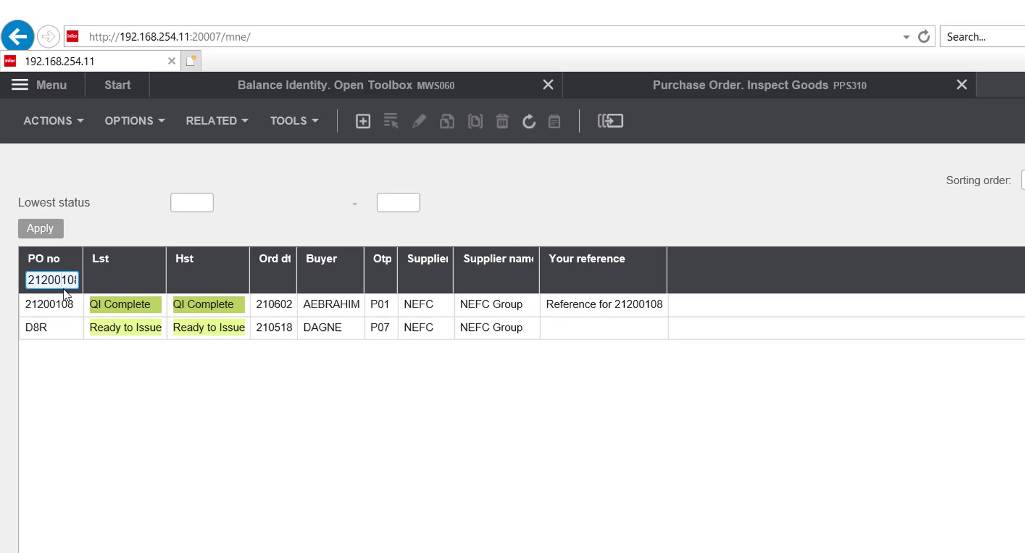
{"action": "mouse_move", "coordinate": [155, 311]}
{"action": "left_click", "coordinate": [327, 96]}
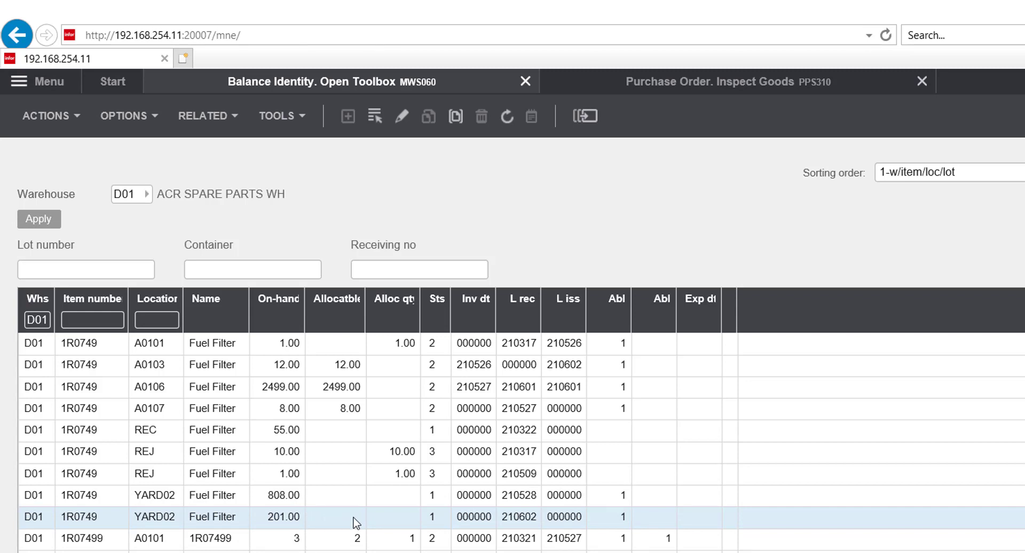
{"action": "left_click", "coordinate": [510, 120]}
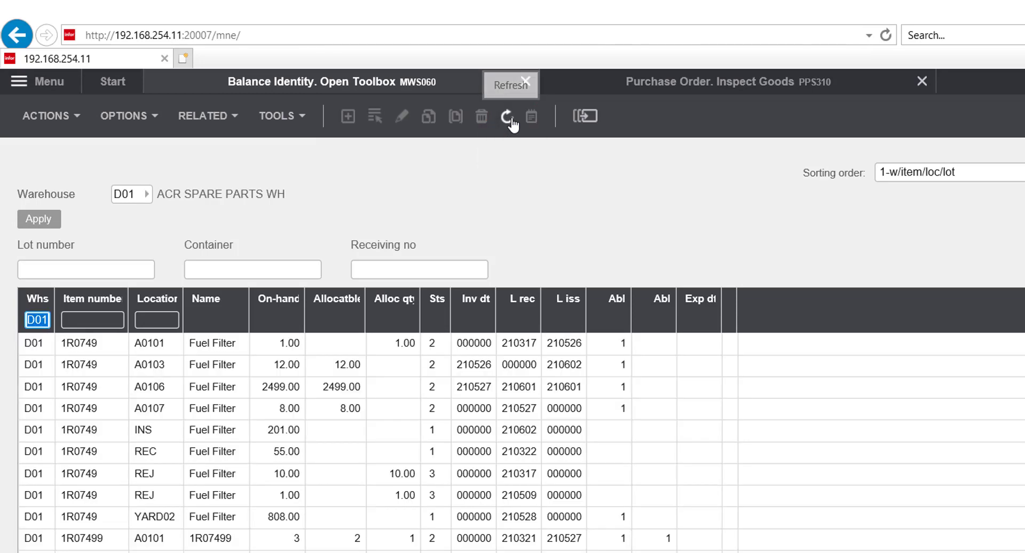
{"action": "left_click", "coordinate": [323, 435]}
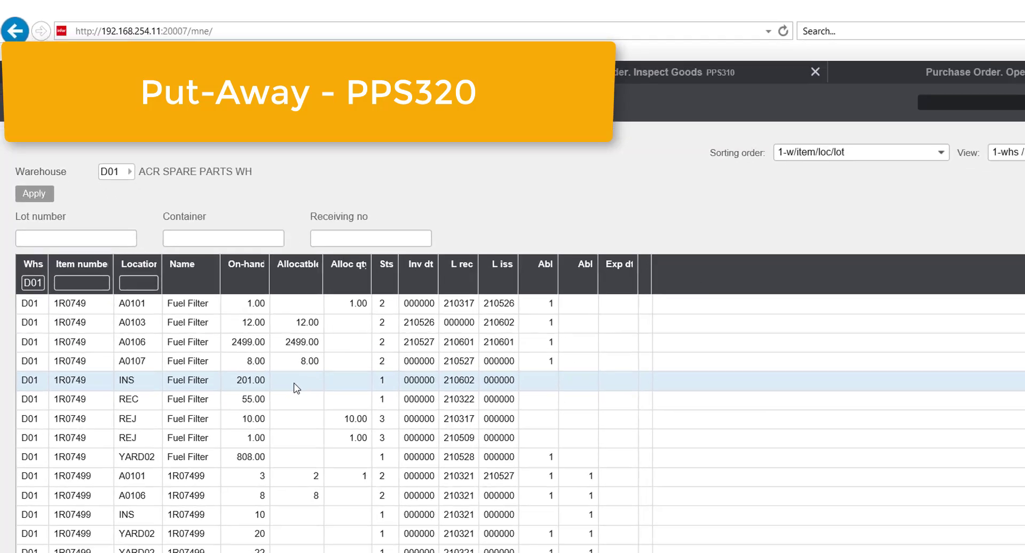
Step: Start program PPS320 for putting away the goods
{"action": "key", "text": "ctrl+r"}
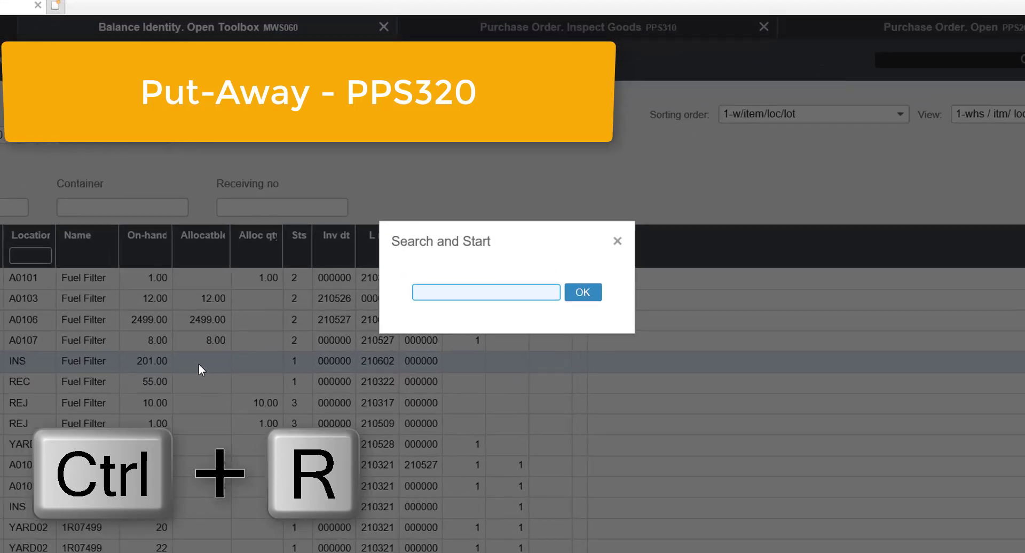
{"action": "type", "text": "PPS"}
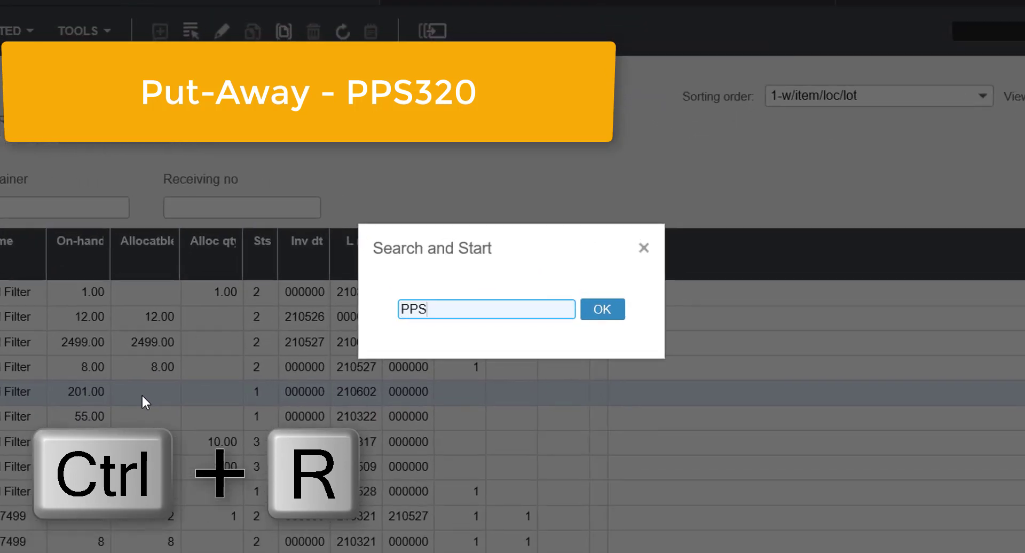
{"action": "type", "text": "320"}
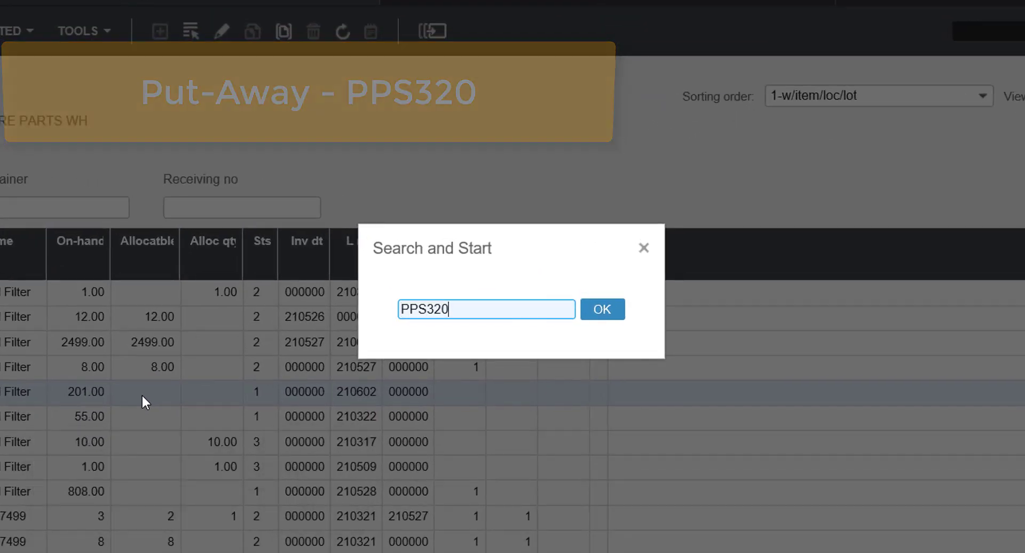
{"action": "key", "text": "Return"}
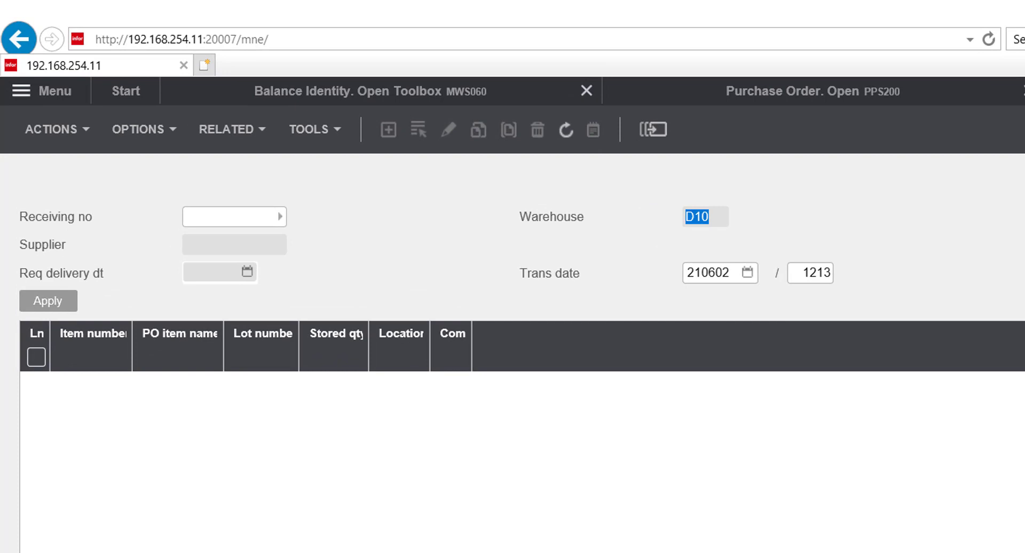
Step: Set the opening panel of PPS320 to A-Entry in the program settings
{"action": "left_click", "coordinate": [61, 132]}
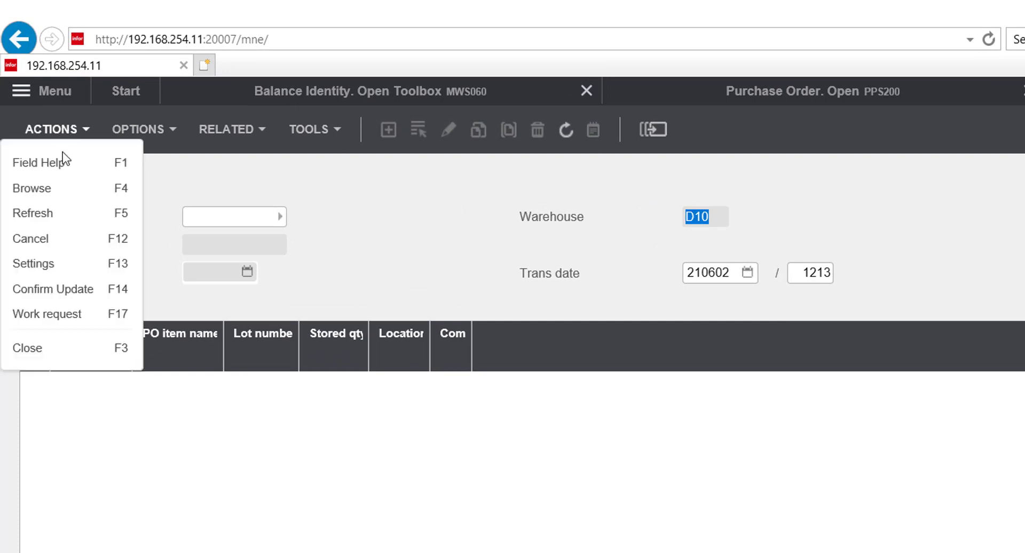
{"action": "left_click", "coordinate": [59, 265]}
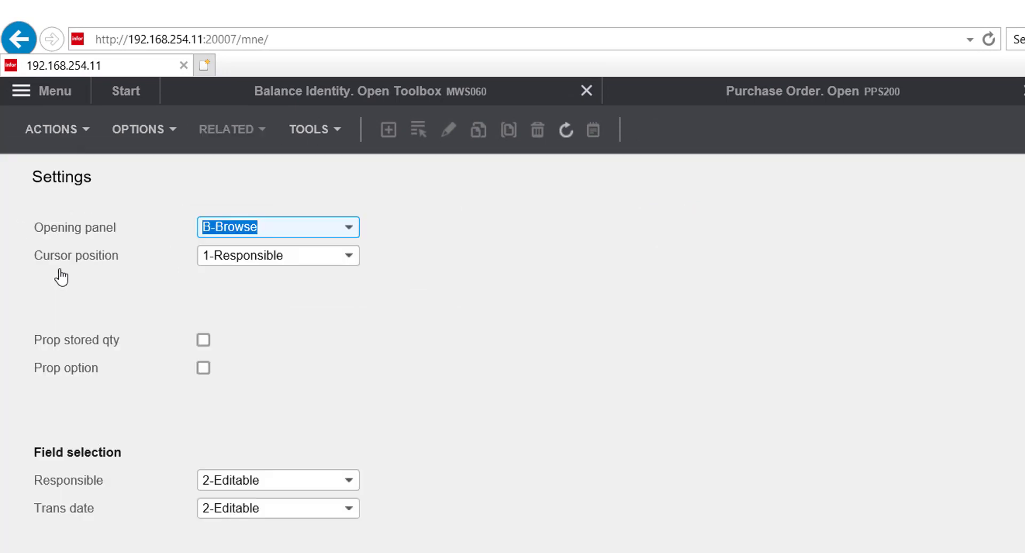
{"action": "left_click", "coordinate": [351, 228]}
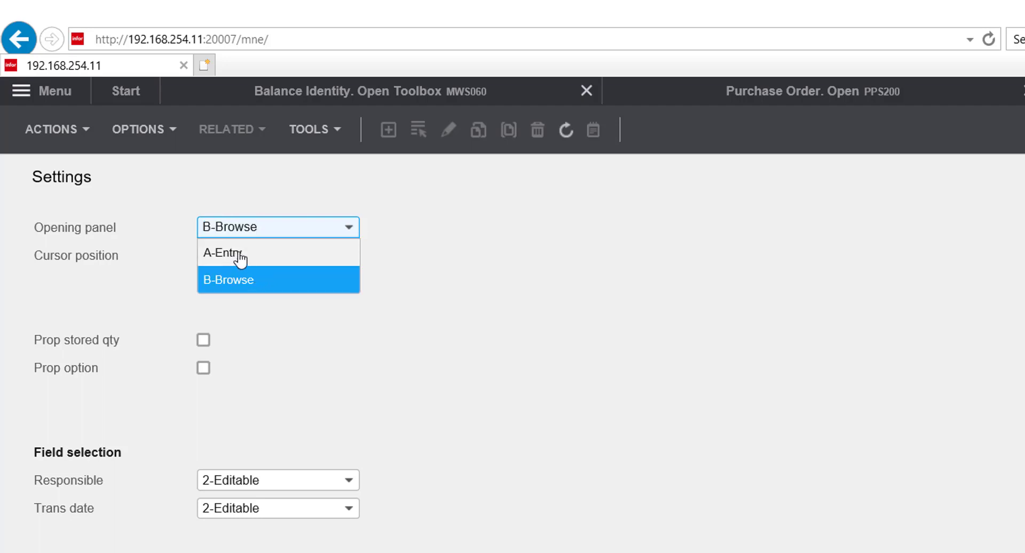
{"action": "left_click", "coordinate": [239, 257]}
{"action": "key", "text": "Return"}
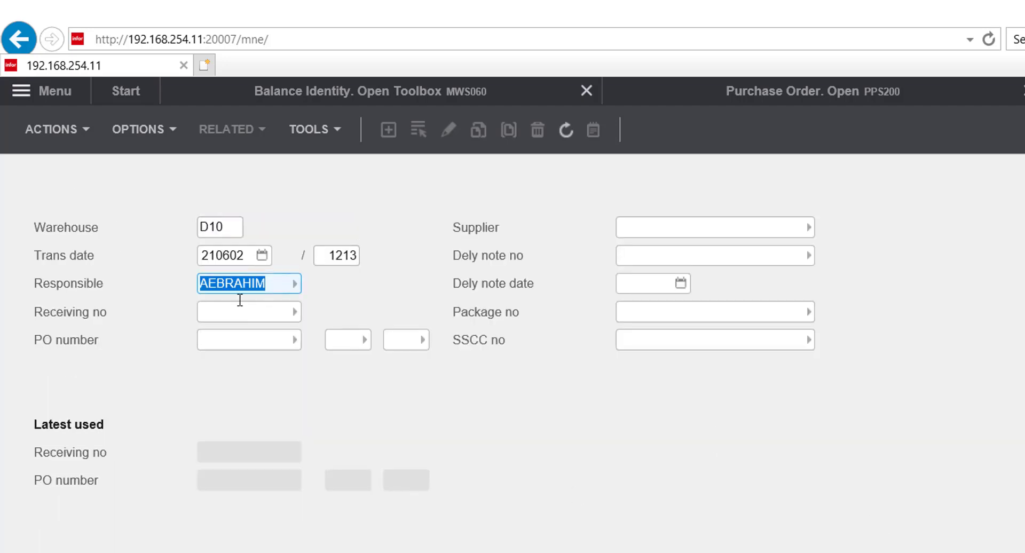
Step: Set the warehouse to D01 and paste the receiving number to open the receipt's put-away details
{"action": "left_click", "coordinate": [216, 227]}
{"action": "mouse_move", "coordinate": [215, 229]}
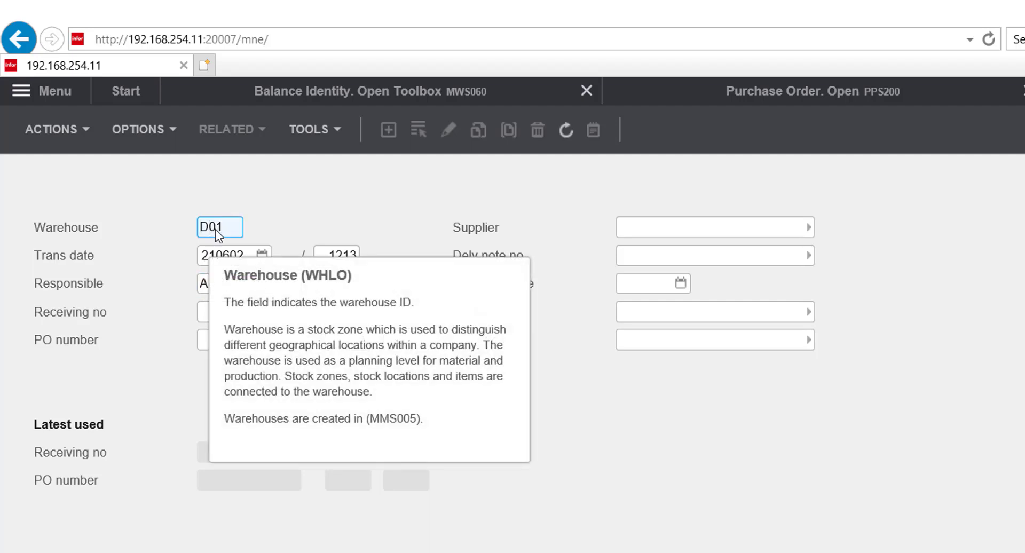
{"action": "key", "text": "Return"}
{"action": "left_click", "coordinate": [268, 309]}
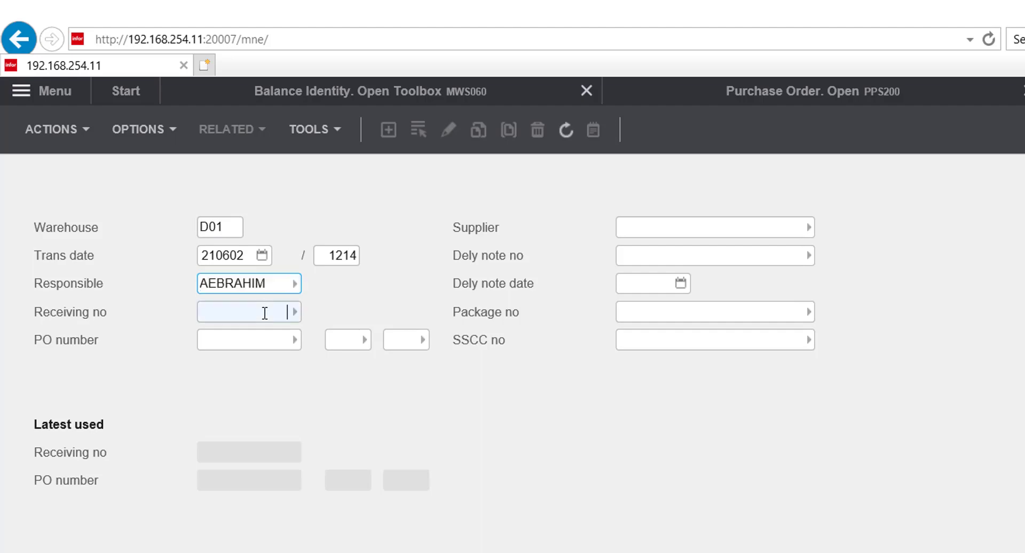
{"action": "mouse_move", "coordinate": [265, 313]}
{"action": "key", "text": "ctrl+v"}
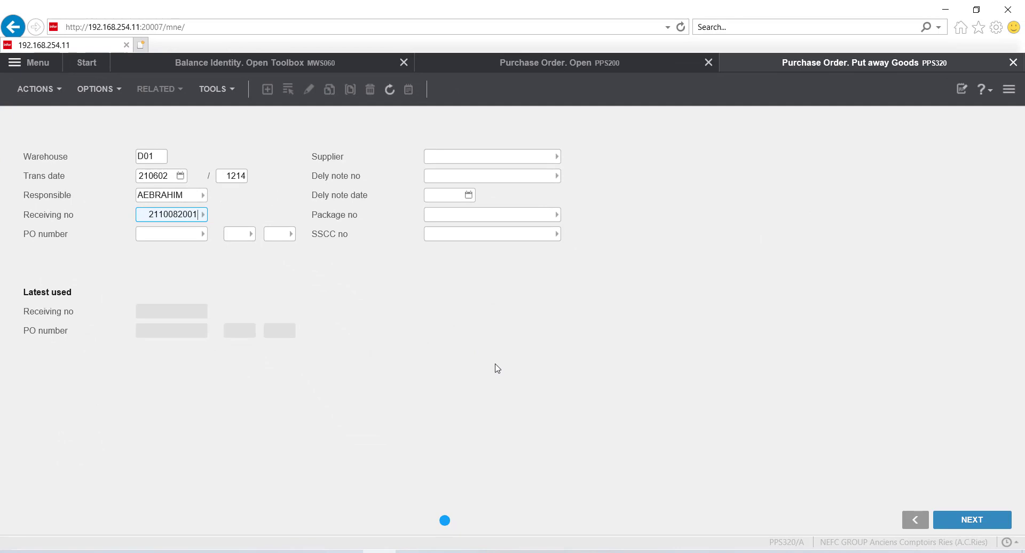
{"action": "key", "text": "Return"}
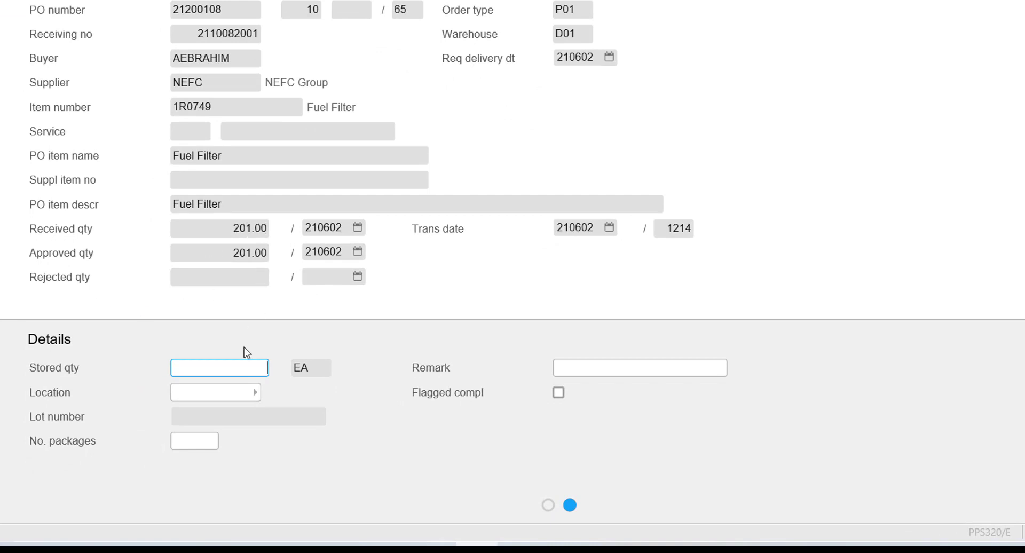
Step: Enter a stored quantity of 201, choose A0106 (Parts location) as the location and submit the put-away
{"action": "type", "text": "201"}
{"action": "left_click", "coordinate": [240, 392]}
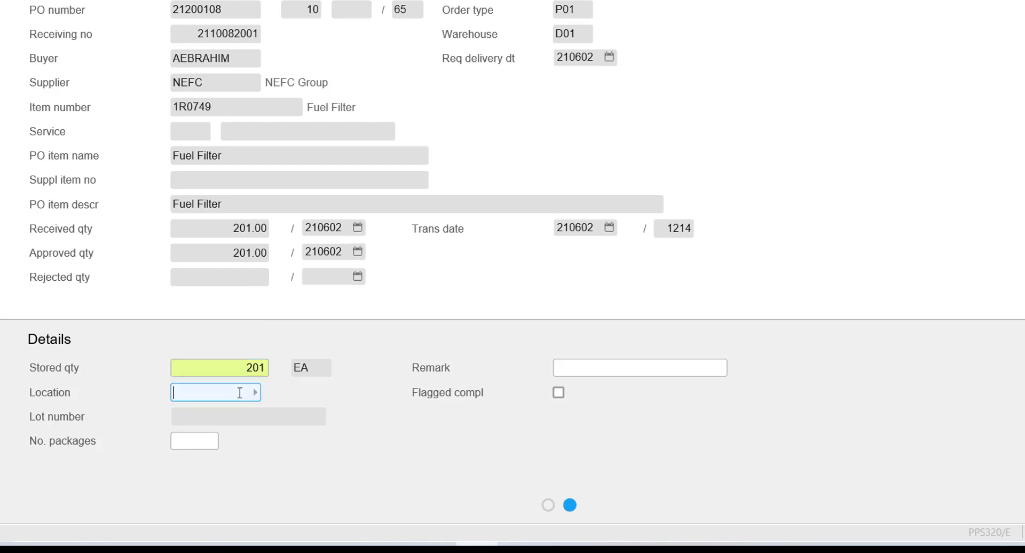
{"action": "left_click", "coordinate": [254, 394]}
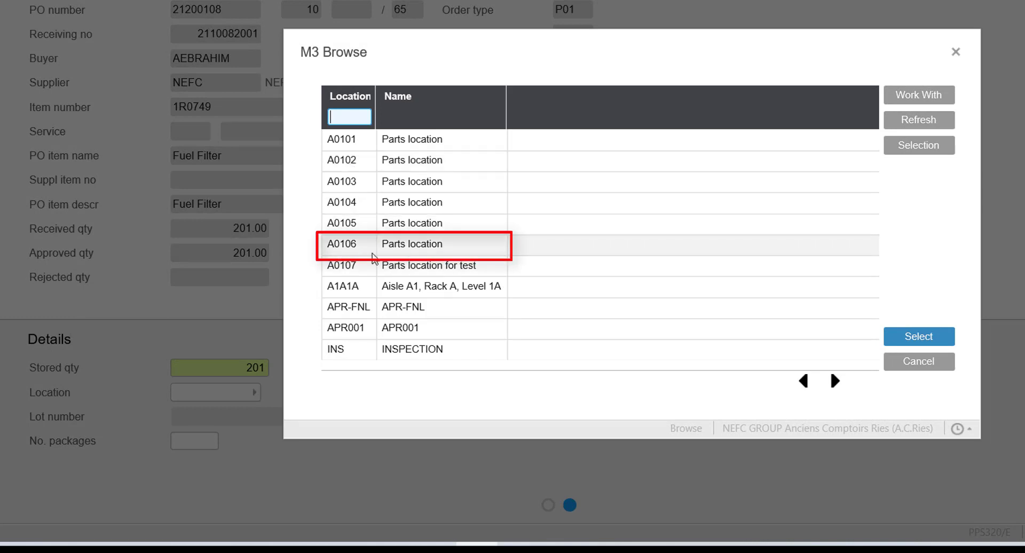
{"action": "left_click", "coordinate": [358, 251]}
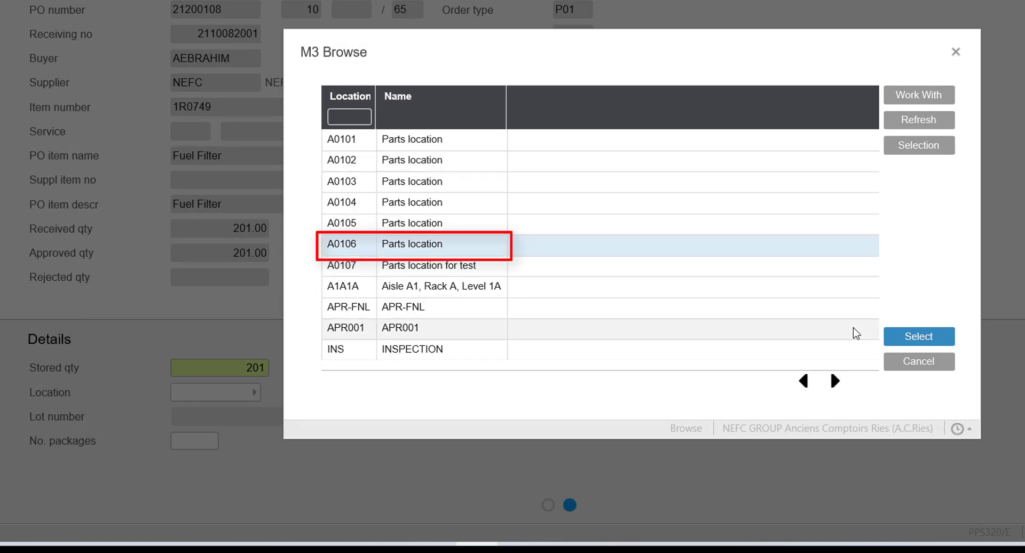
{"action": "left_click", "coordinate": [920, 340]}
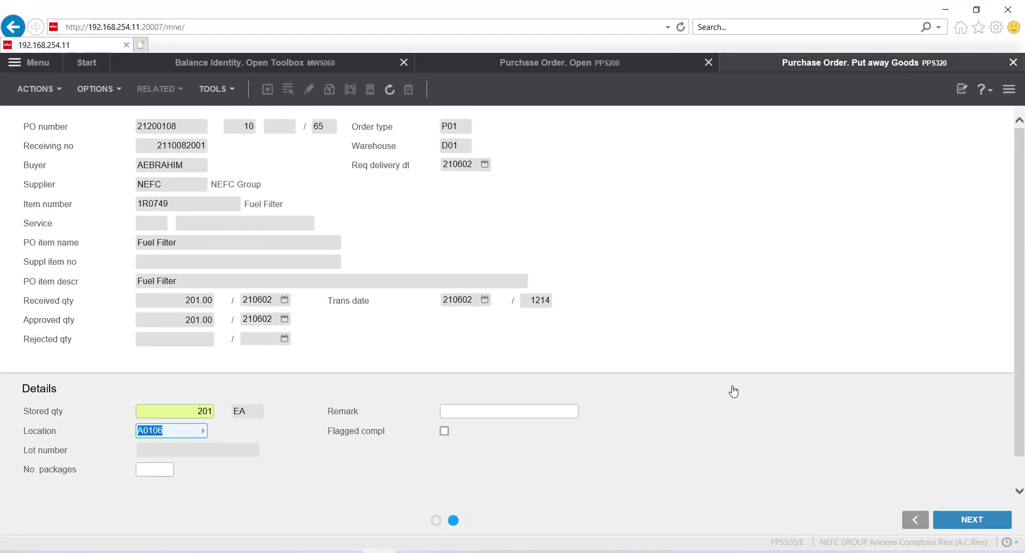
{"action": "left_click", "coordinate": [958, 522]}
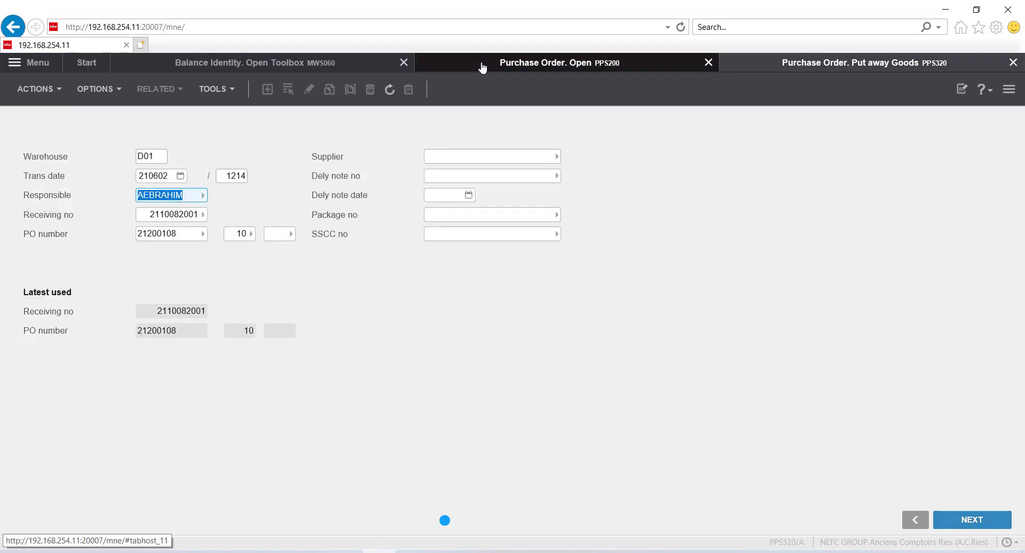
Step: Refresh the balances in MWS060 and examine the on-hand quantity of item 1R0749 at location A0106
{"action": "left_click", "coordinate": [349, 70]}
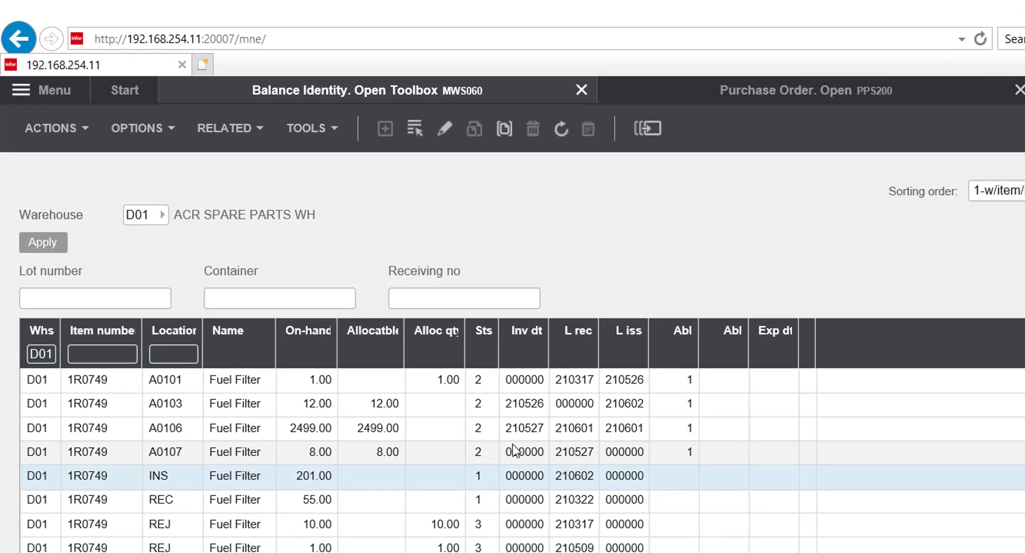
{"action": "left_click", "coordinate": [561, 131]}
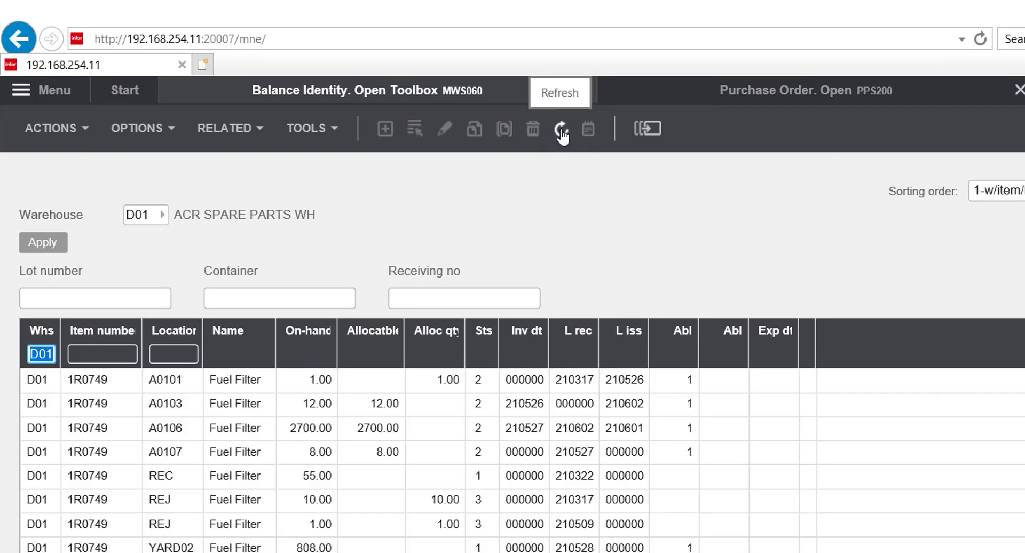
{"action": "left_click", "coordinate": [299, 435]}
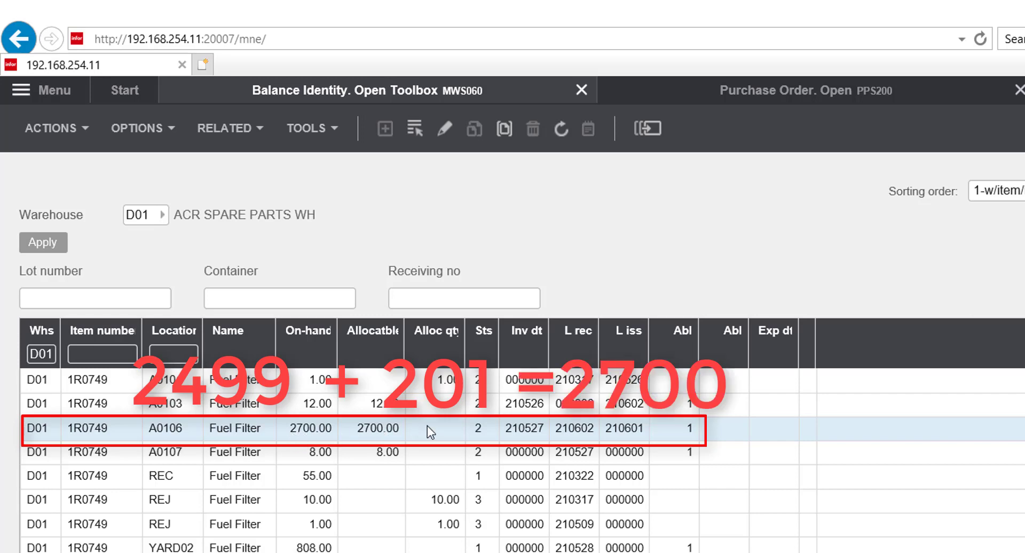
Step: Refresh the order list in PPS200 and check the purchase order's status after the put-away
{"action": "left_click", "coordinate": [857, 93]}
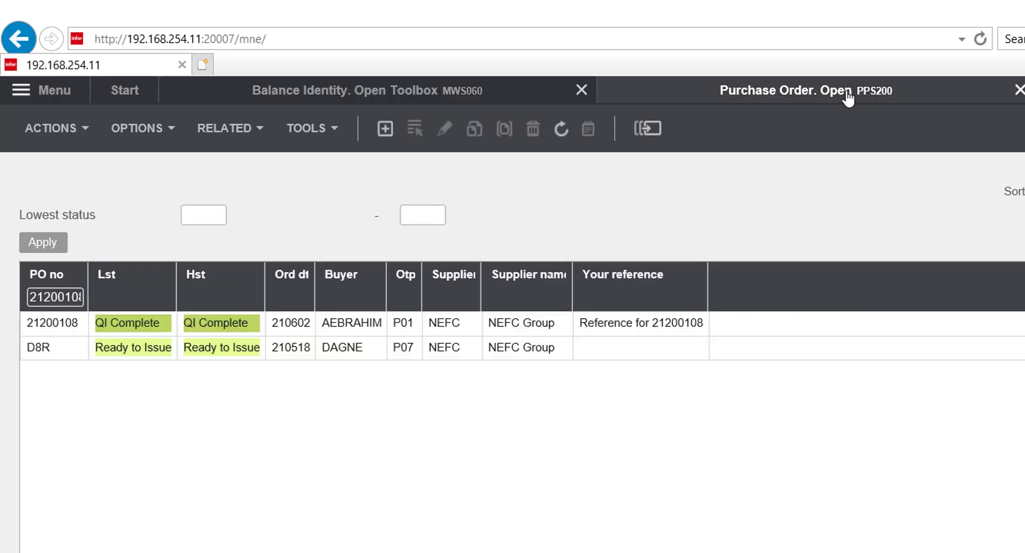
{"action": "left_click", "coordinate": [565, 136]}
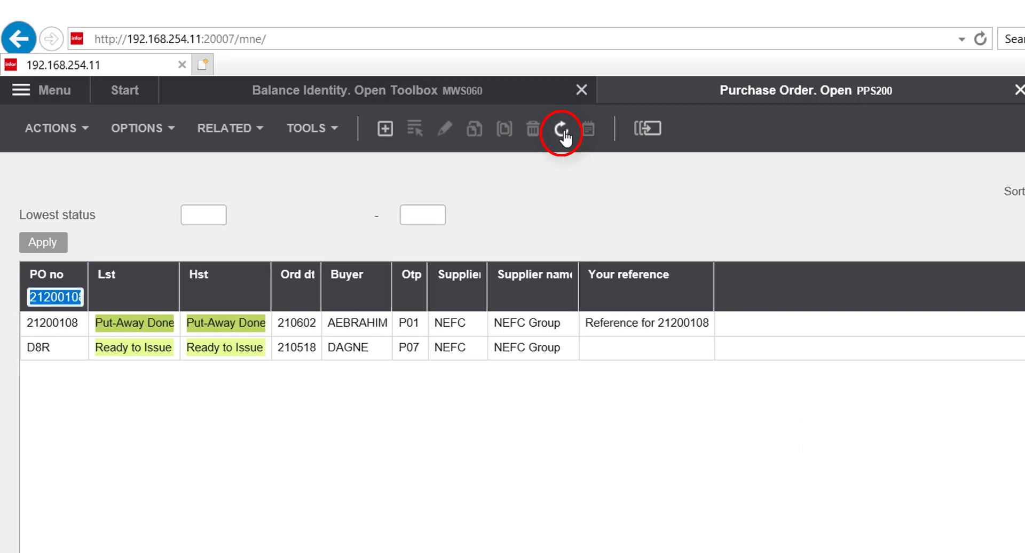
{"action": "mouse_move", "coordinate": [134, 328]}
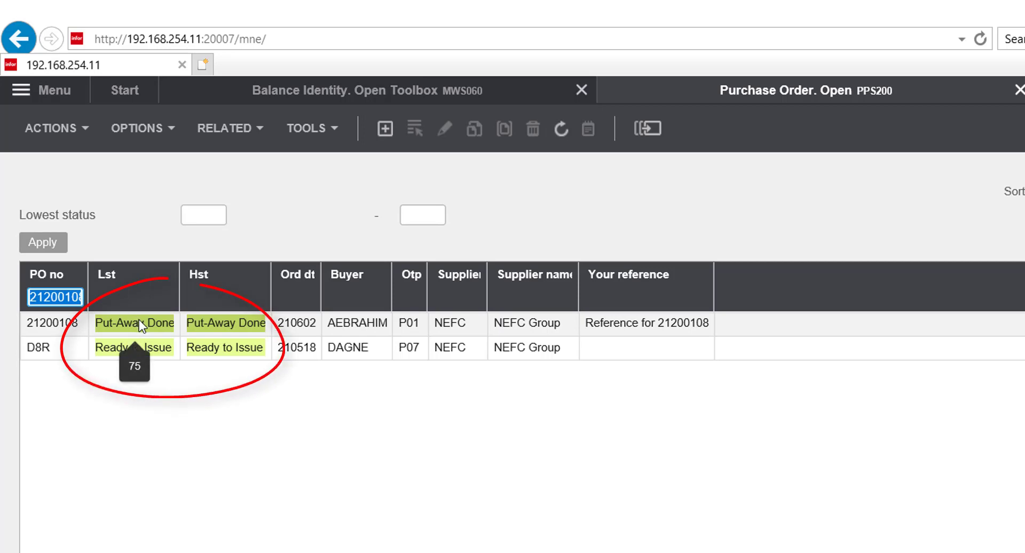
{"action": "left_click", "coordinate": [560, 130]}
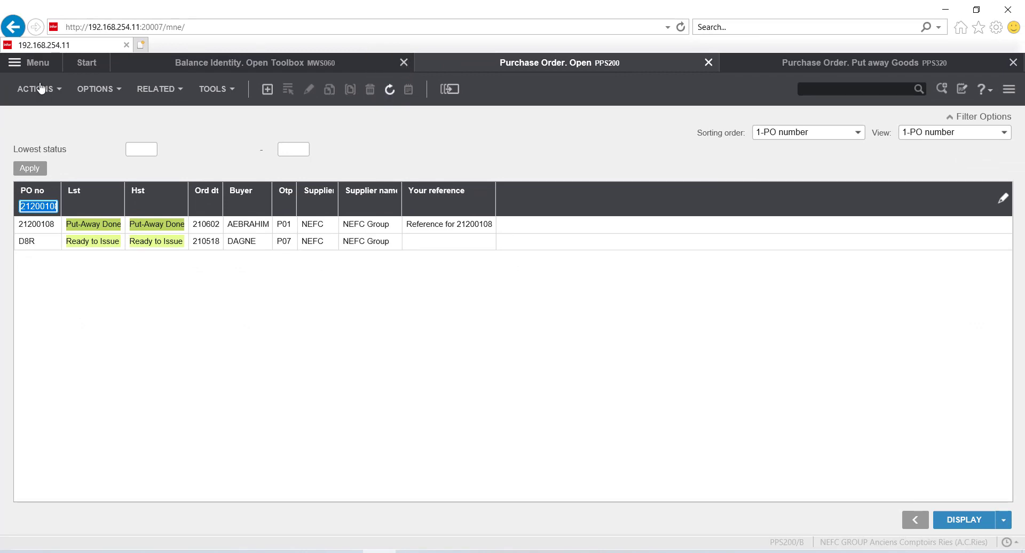
Step: Return to the start page
{"action": "left_click", "coordinate": [76, 66]}
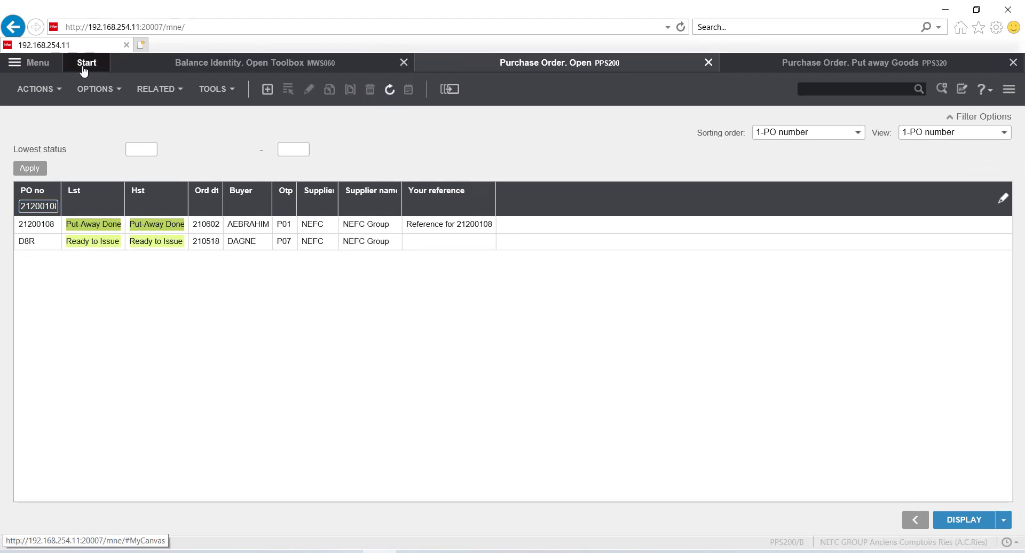